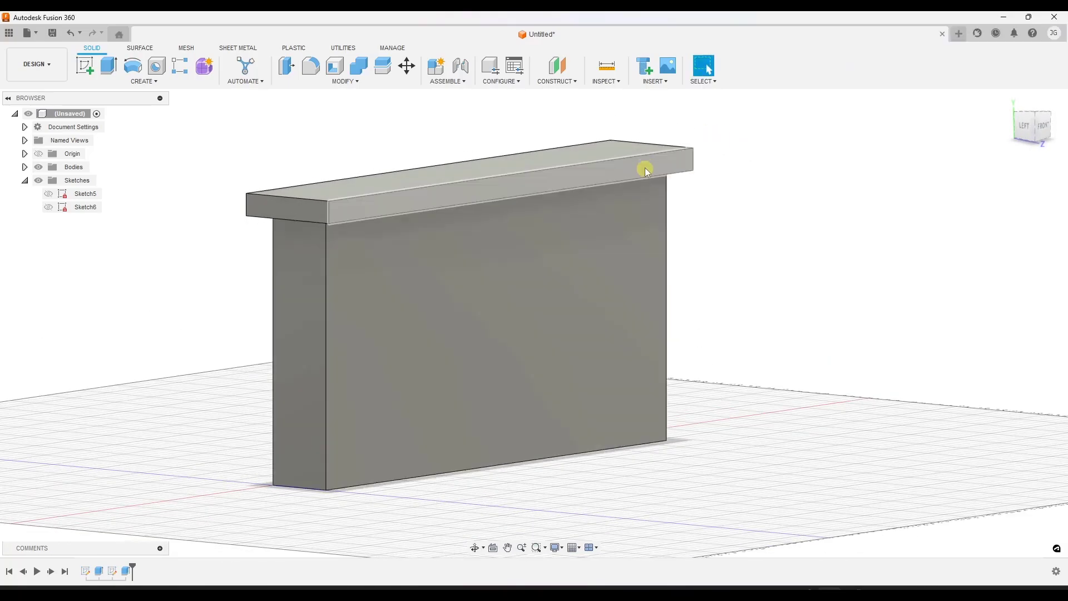
pyautogui.scroll(-1, 548, 271)
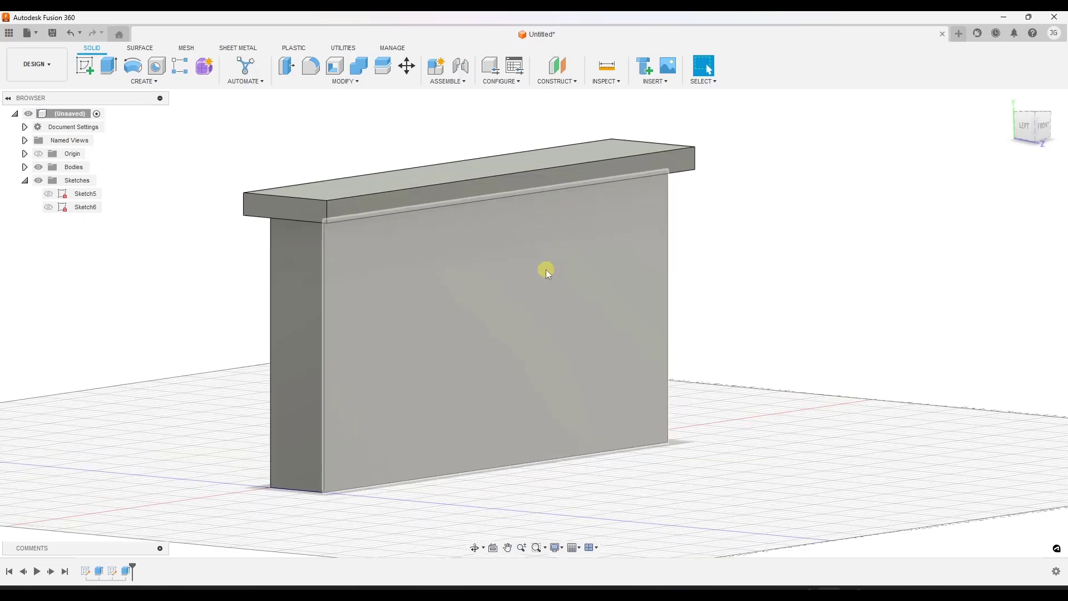
pyautogui.scroll(1, 548, 269)
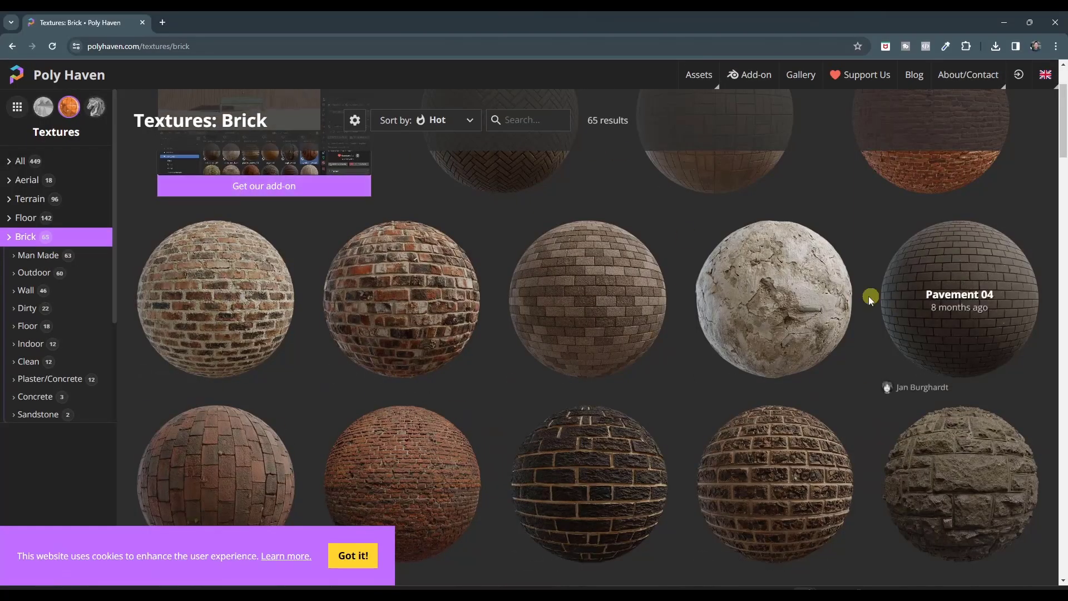
# In Poly Haven's brick textures, dismiss the cookie notice and open the Brick Wall 005 texture page
pyautogui.scroll(-2, 543, 329)
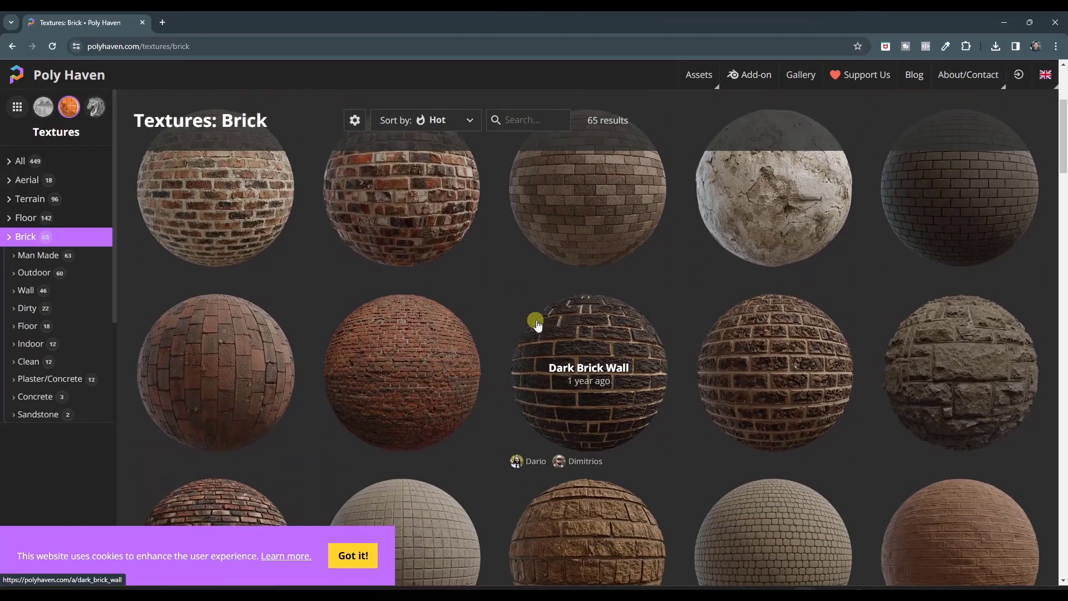
pyautogui.click(350, 550)
pyautogui.scroll(1, 465, 232)
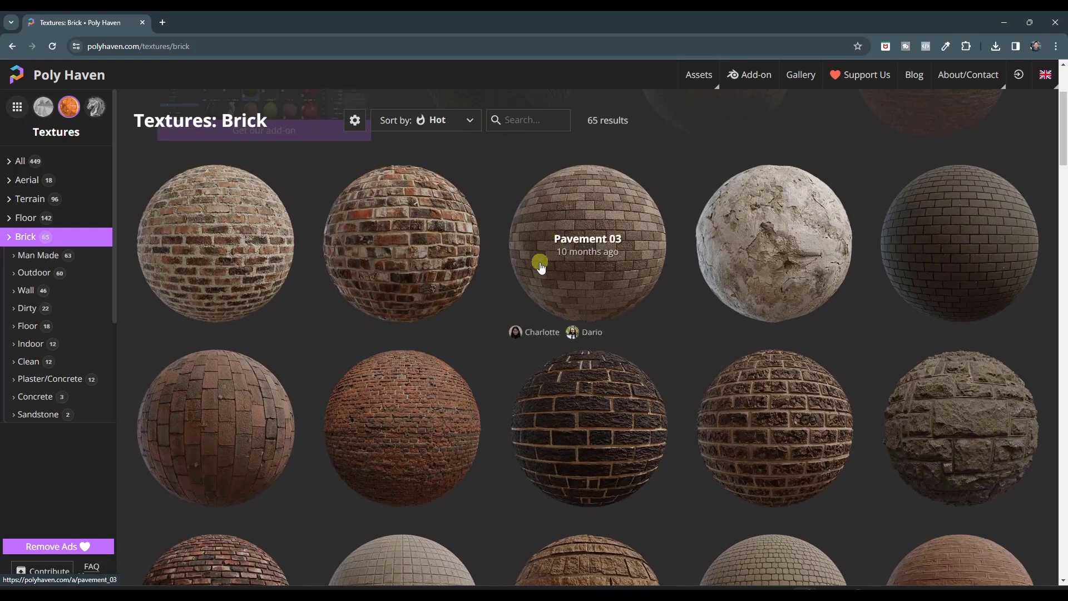
pyautogui.click(401, 240)
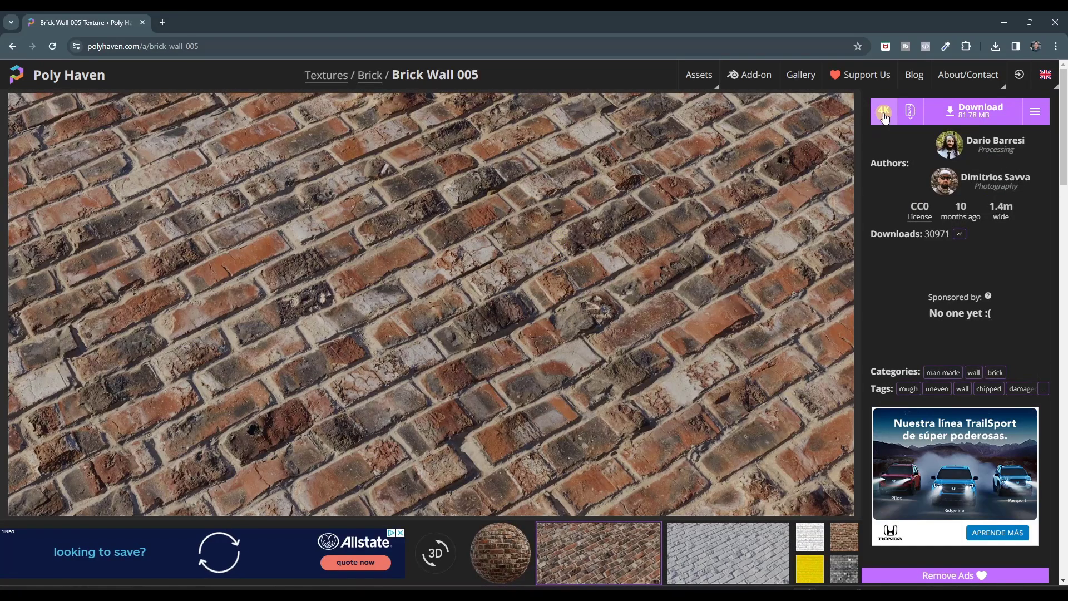
# Set the Brick Wall 005 download to ZIP format at 4K resolution
pyautogui.click(884, 111)
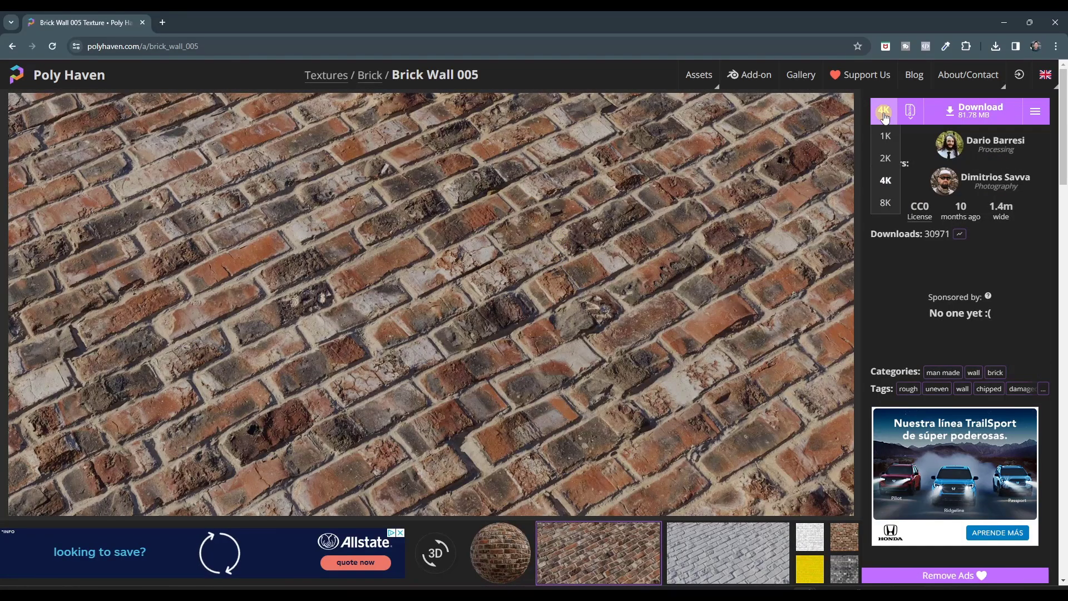
pyautogui.click(913, 113)
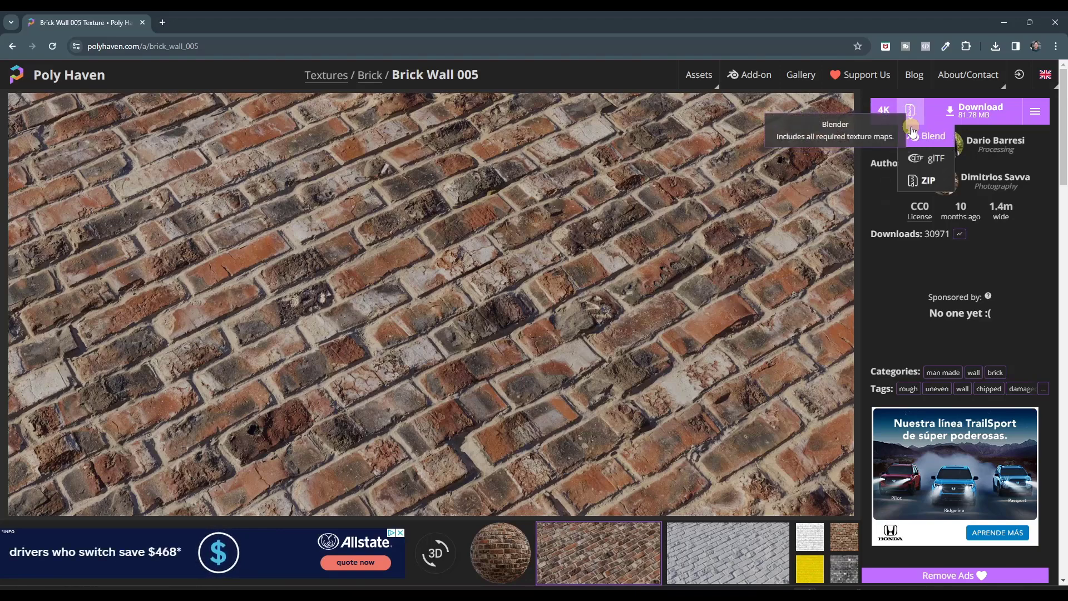
pyautogui.click(925, 183)
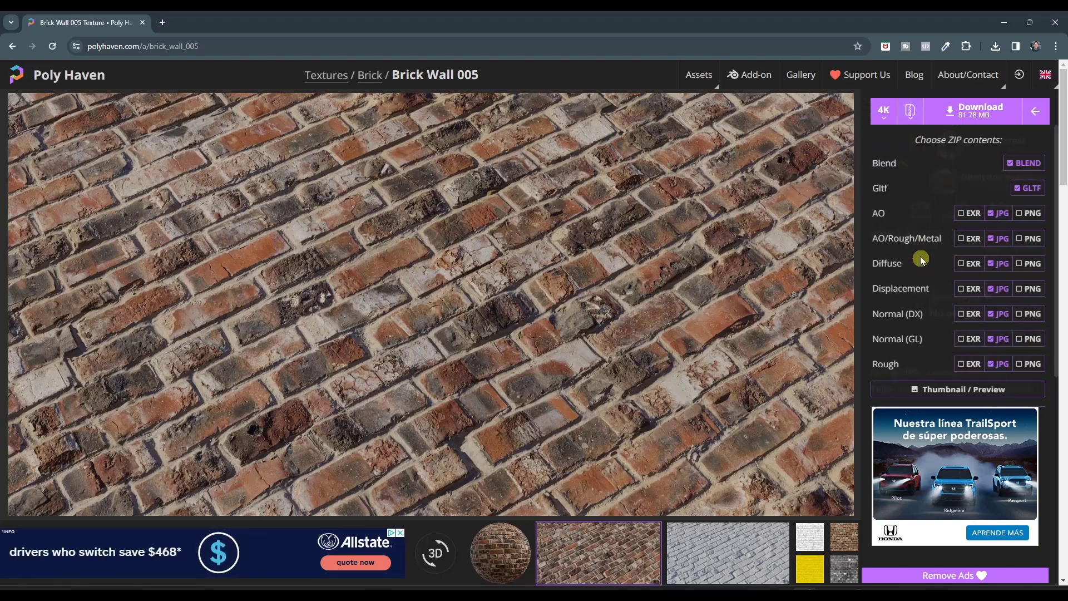
# Exclude the Blend, Gltf and AO files from the ZIP contents, keeping the other maps as JPG
pyautogui.click(1001, 162)
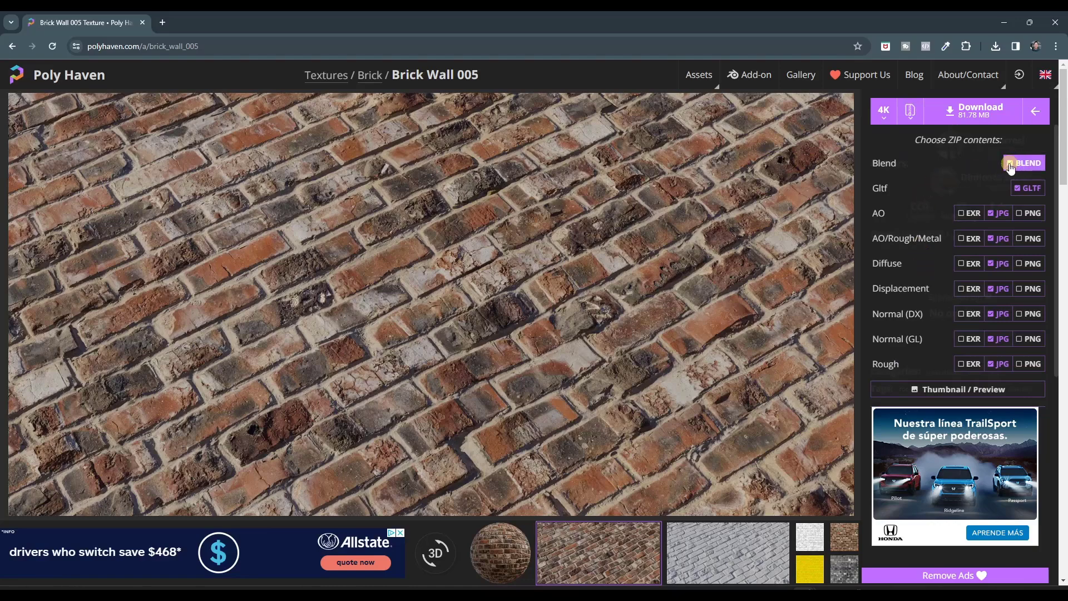
pyautogui.click(1018, 190)
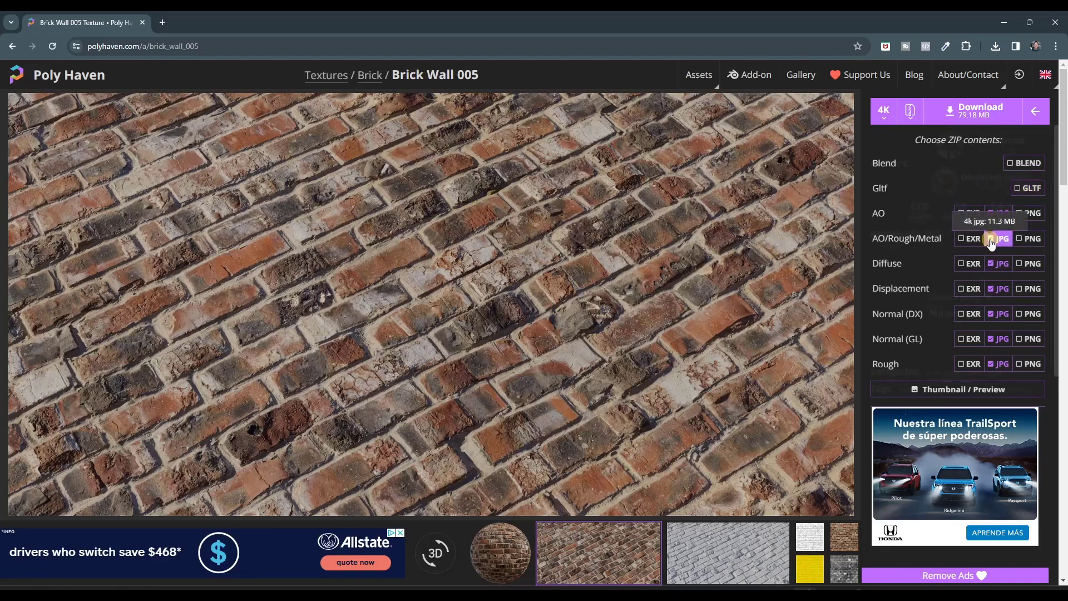
pyautogui.click(990, 216)
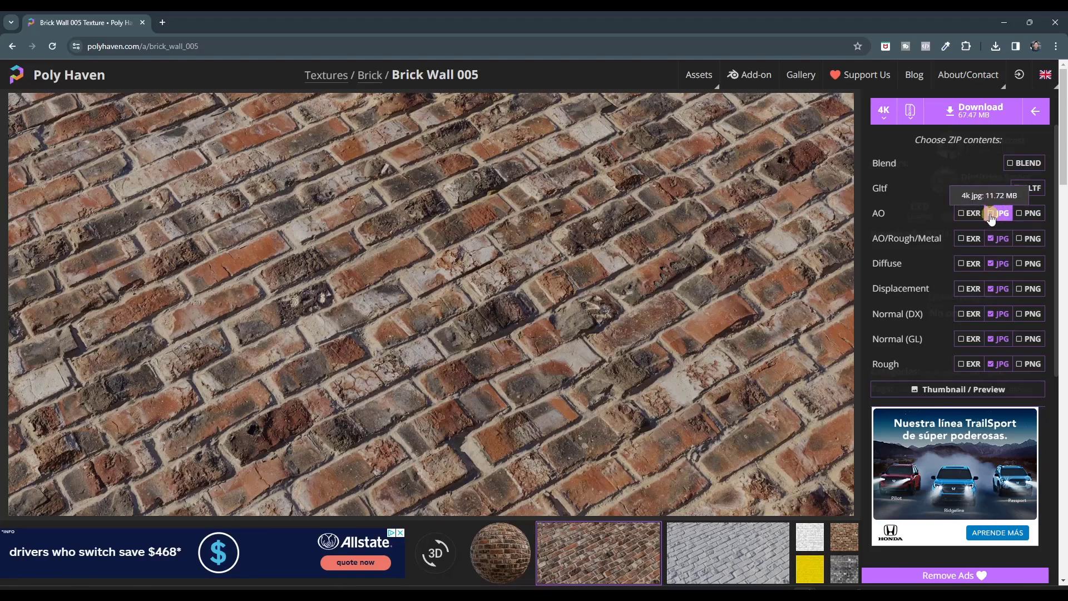
pyautogui.click(991, 288)
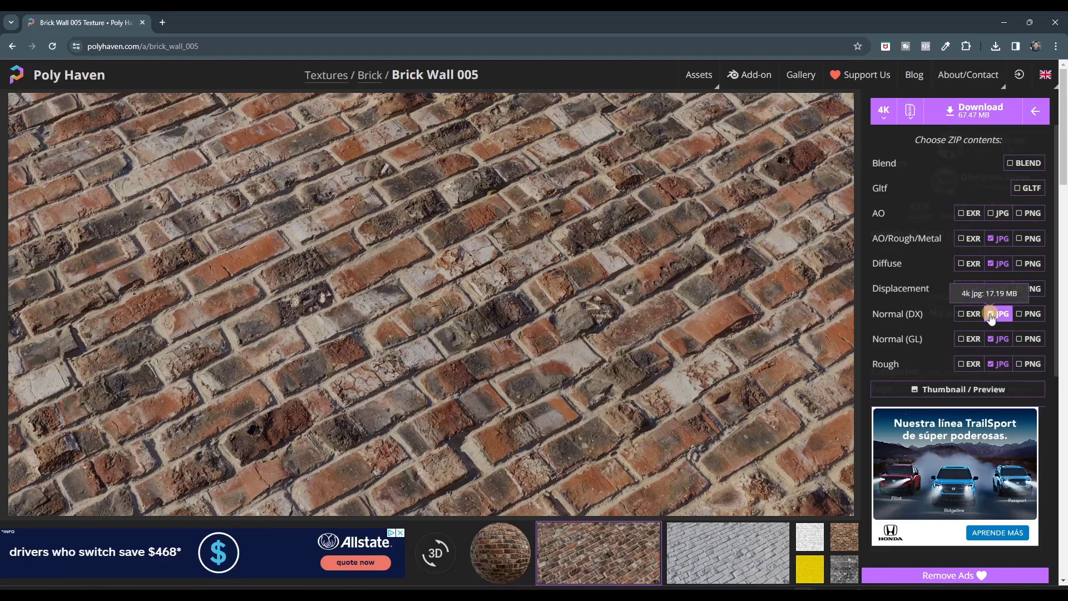
pyautogui.scroll(-1, 992, 349)
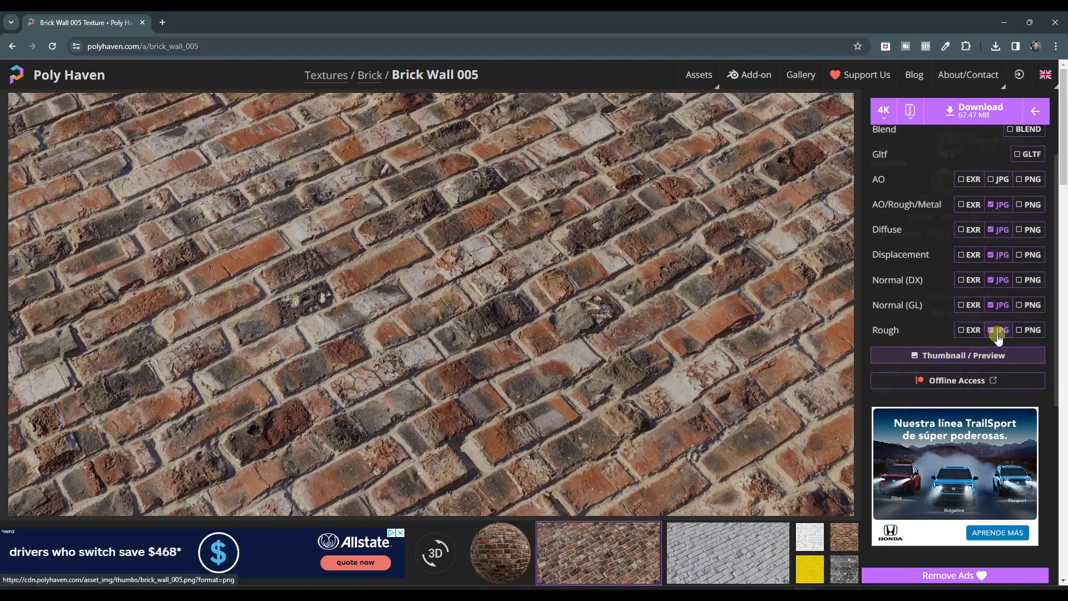
pyautogui.scroll(1, 997, 337)
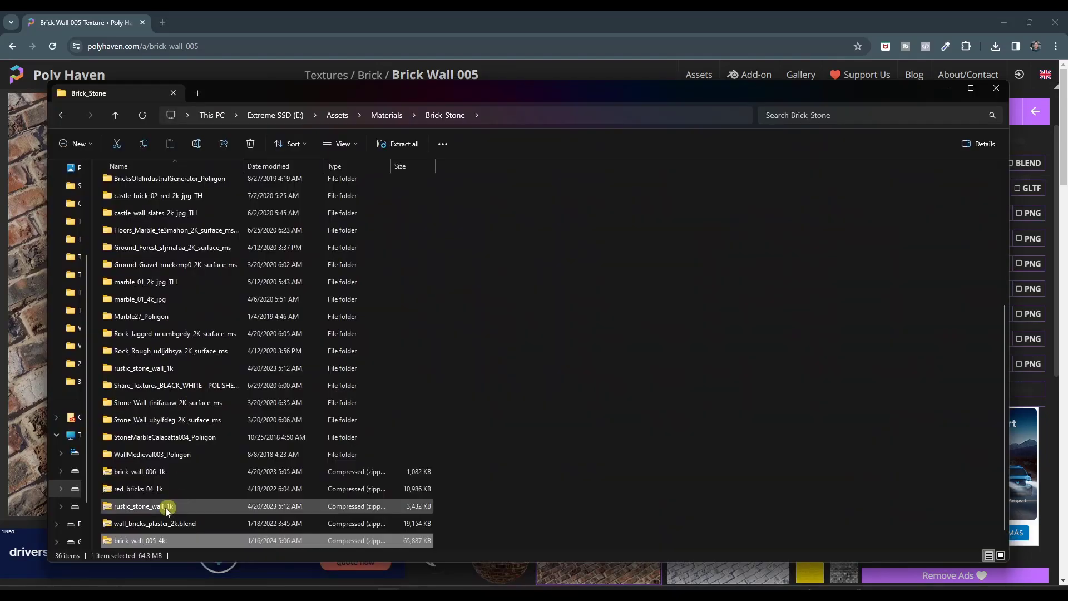
# In the Brick_Stone folder, examine the texture maps inside the extracted brick_wall_005_4k textures subfolder and close the file window
pyautogui.scroll(-1, 166, 528)
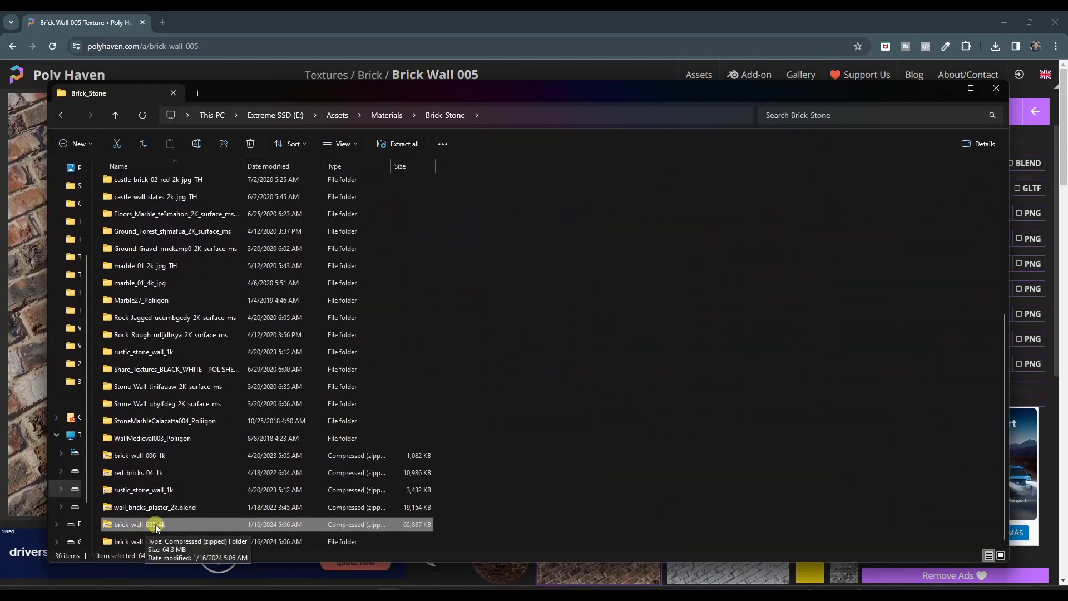
pyautogui.doubleClick(138, 541)
pyautogui.doubleClick(114, 186)
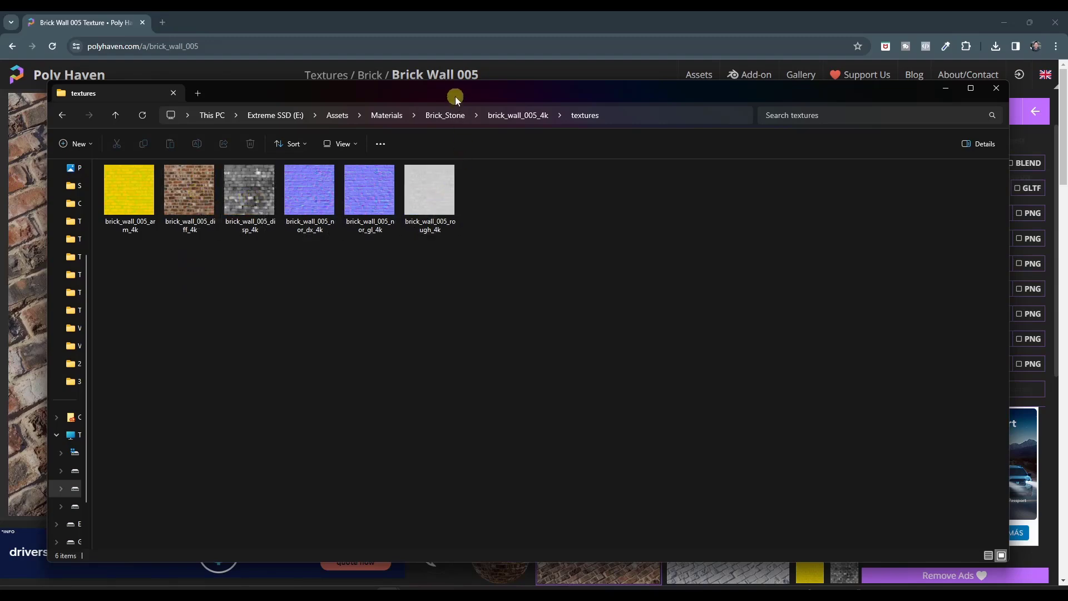
pyautogui.click(996, 88)
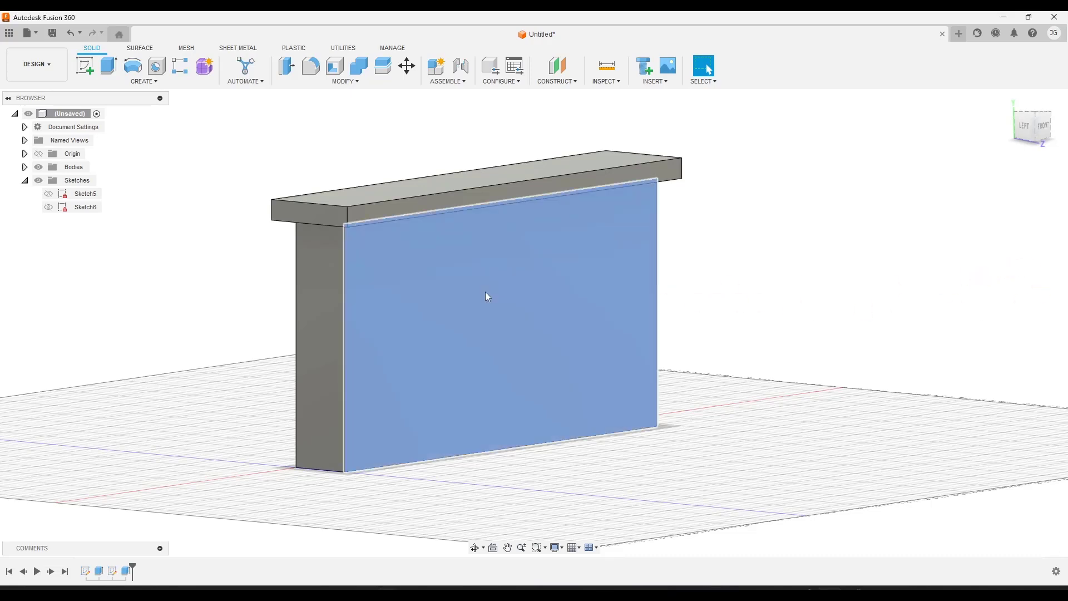
pyautogui.rightClick(485, 292)
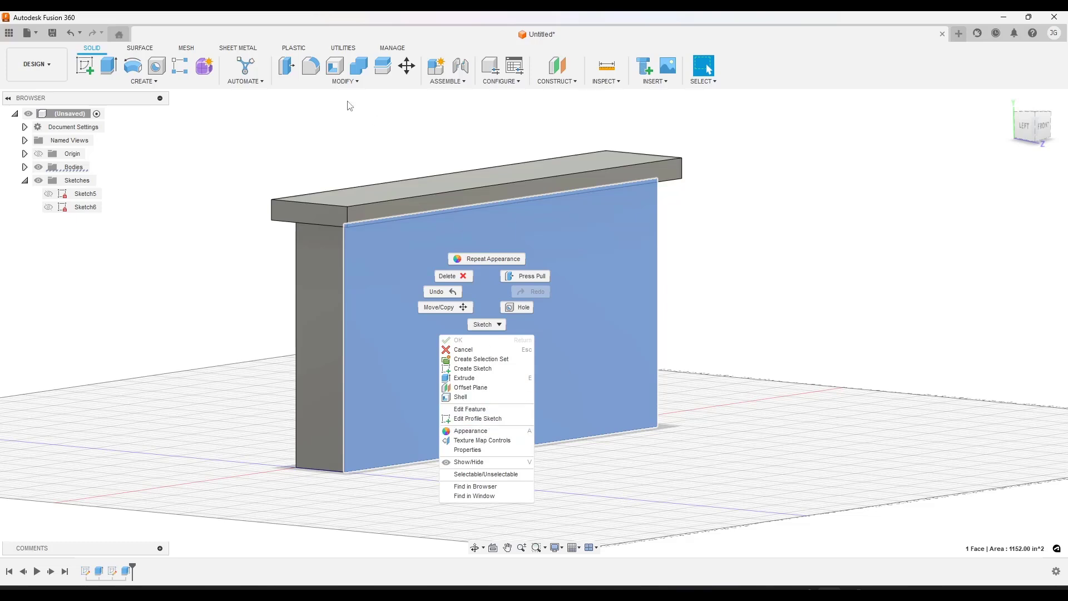
pyautogui.press('Escape')
pyautogui.press('Escape')
# Start the Appearance command in Fusion 360 and delete all unused appearances from the design
pyautogui.click(343, 81)
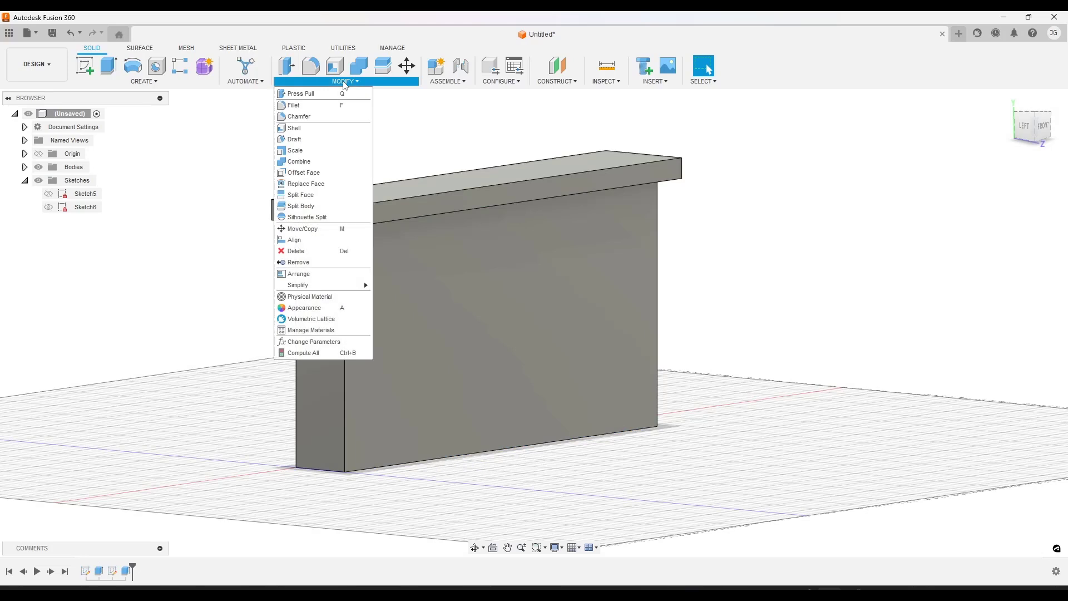
pyautogui.click(315, 309)
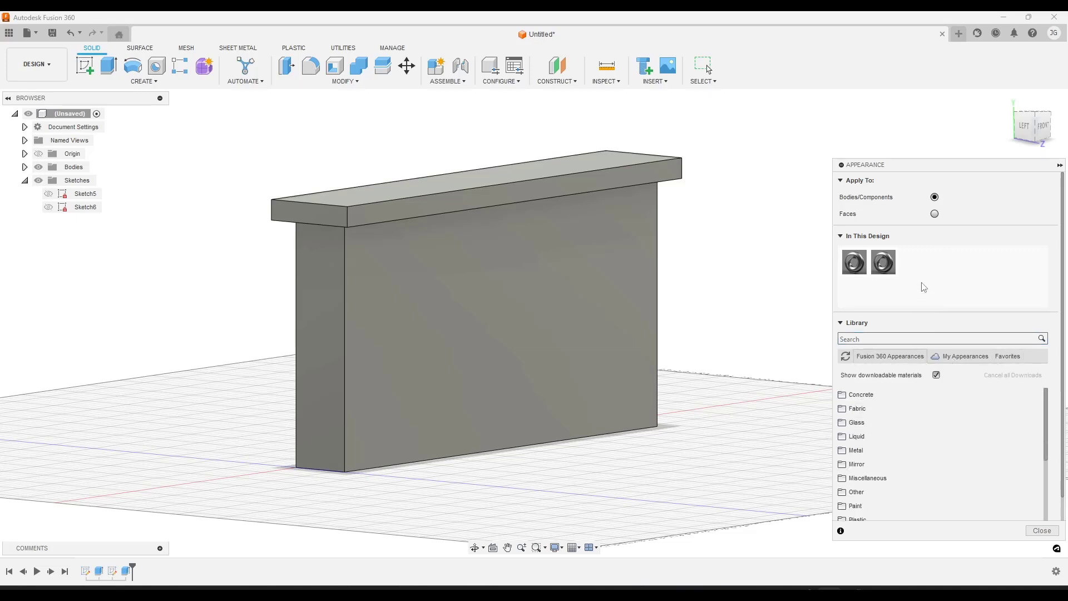
pyautogui.scroll(-2, 884, 440)
pyautogui.scroll(-1, 893, 446)
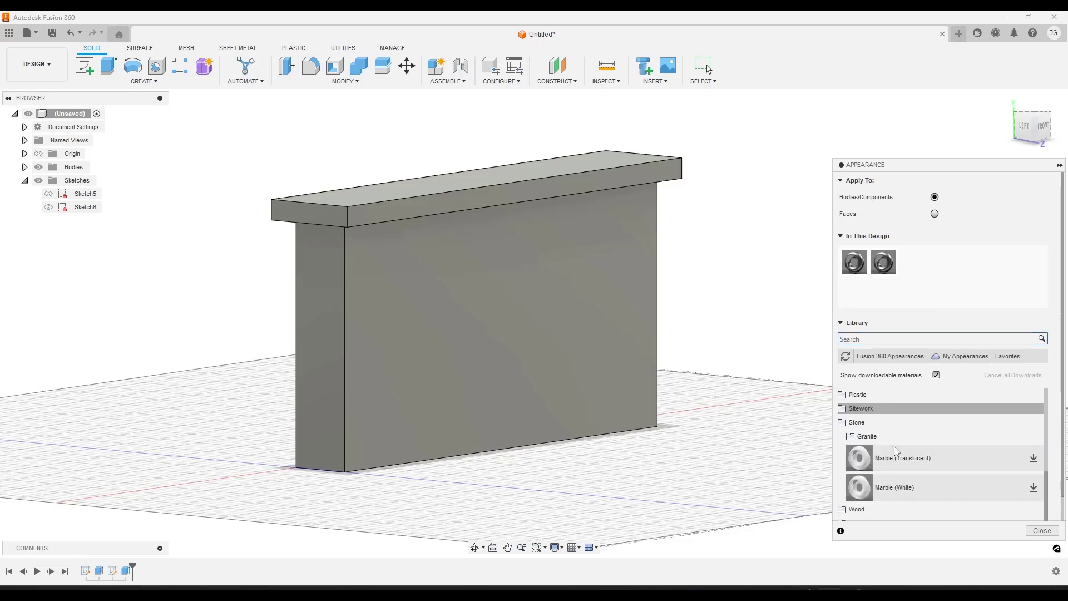
pyautogui.scroll(-1, 893, 446)
pyautogui.scroll(3, 888, 449)
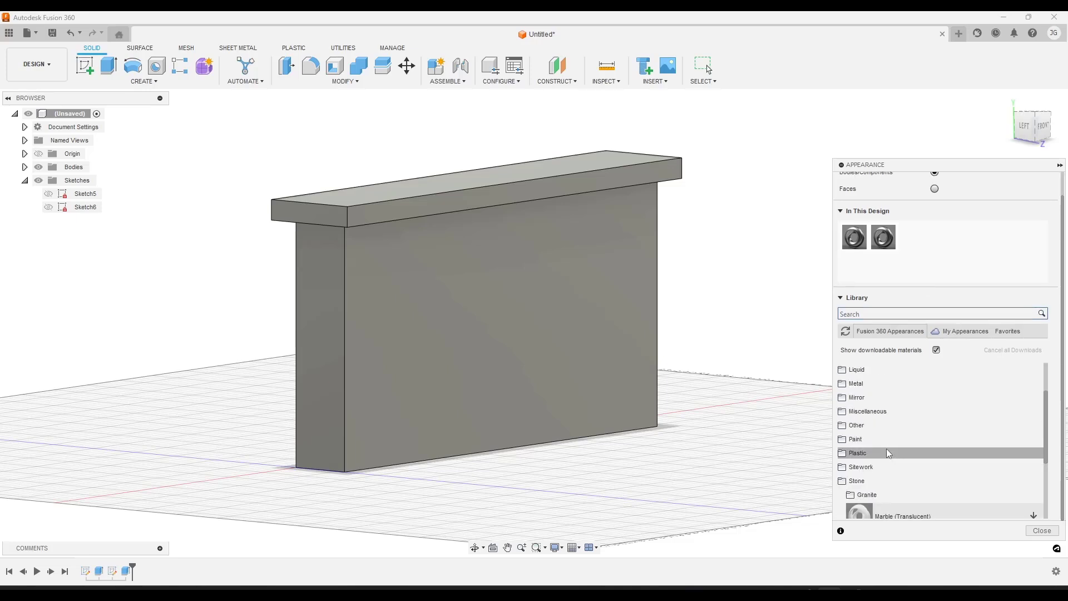
pyautogui.rightClick(971, 233)
pyautogui.rightClick(940, 243)
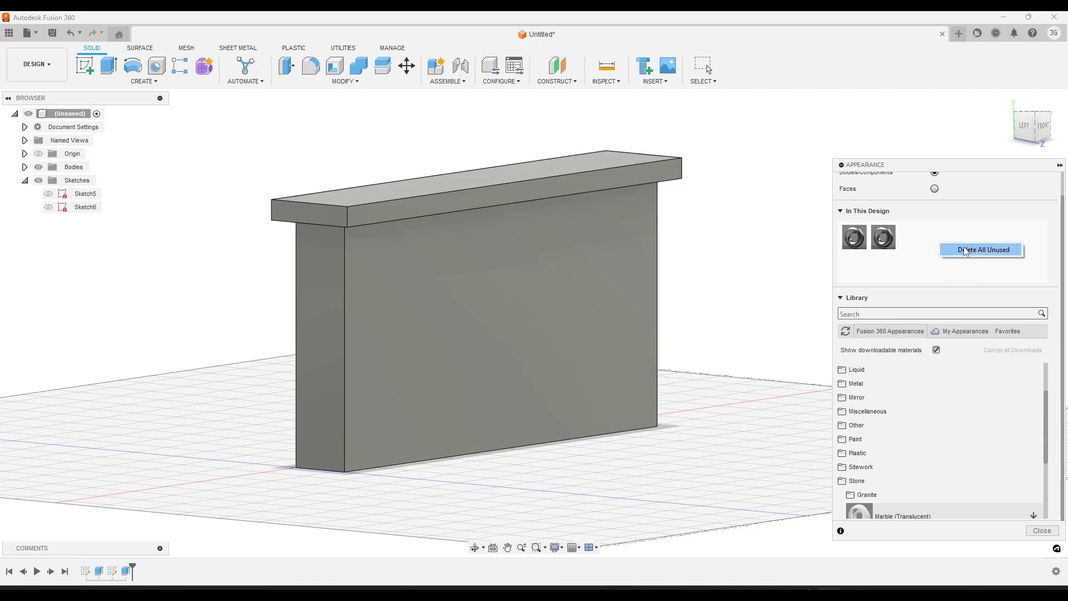
pyautogui.click(965, 251)
pyautogui.rightClick(919, 250)
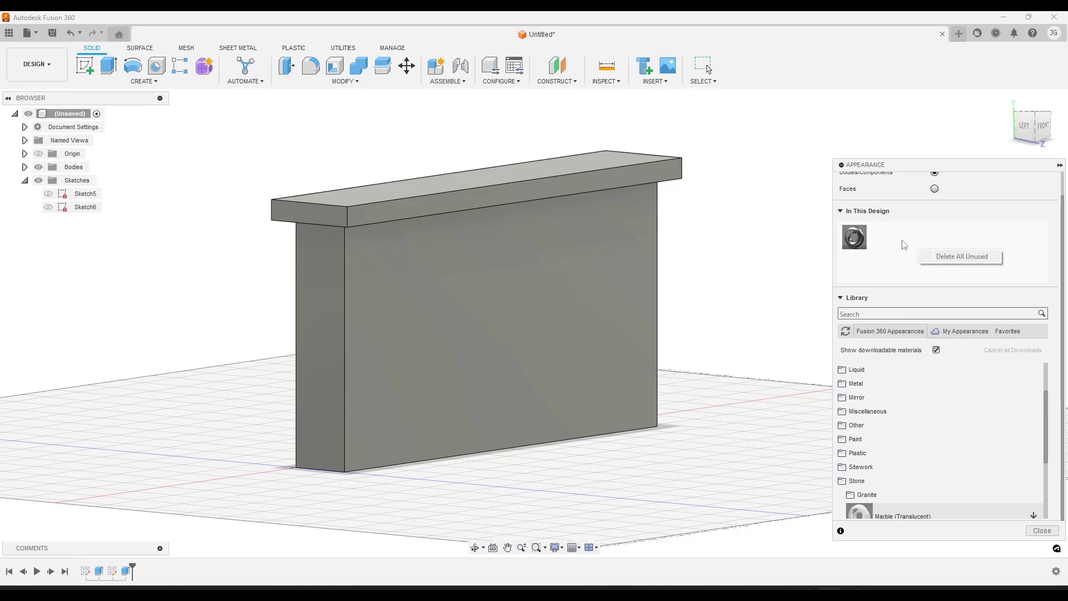
pyautogui.rightClick(916, 243)
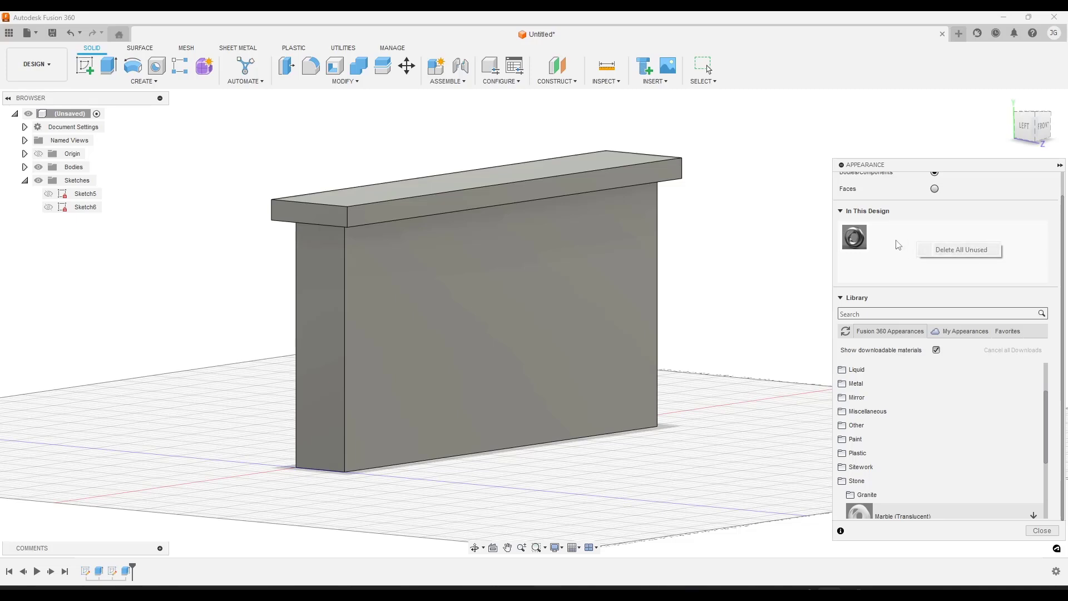
pyautogui.click(898, 245)
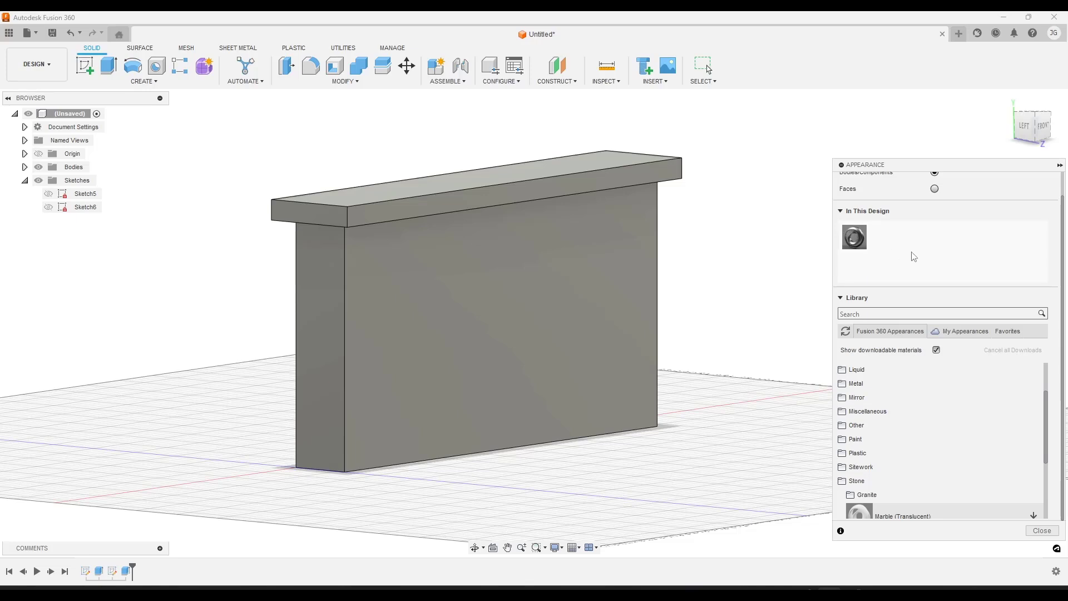
# Download the Concrete appearance from the library's Concrete category and apply it to the wall body
pyautogui.moveTo(851, 238); pyautogui.dragTo(406, 256)
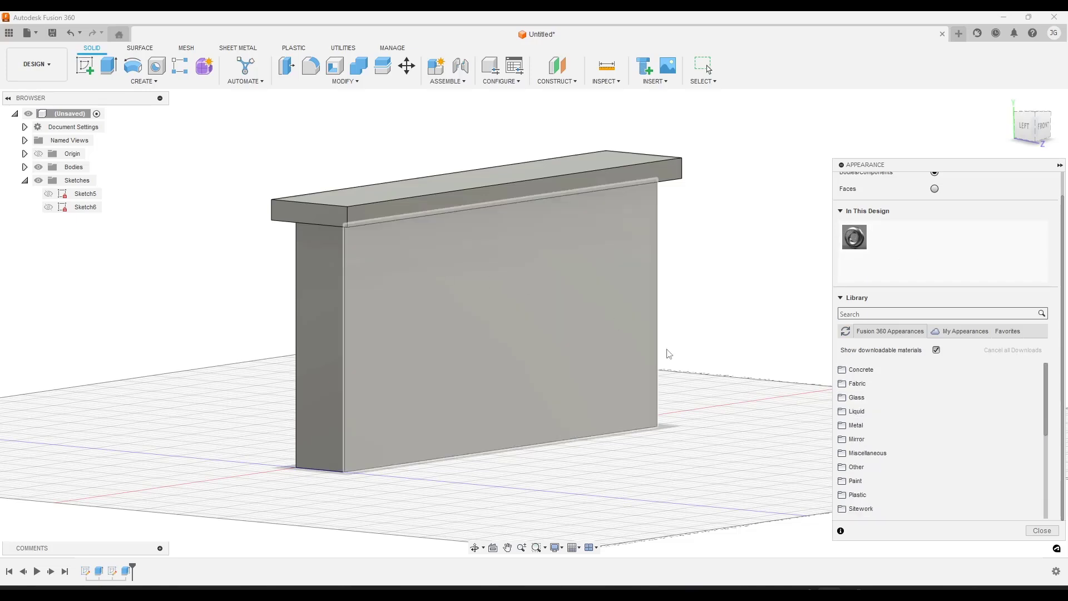
pyautogui.click(873, 370)
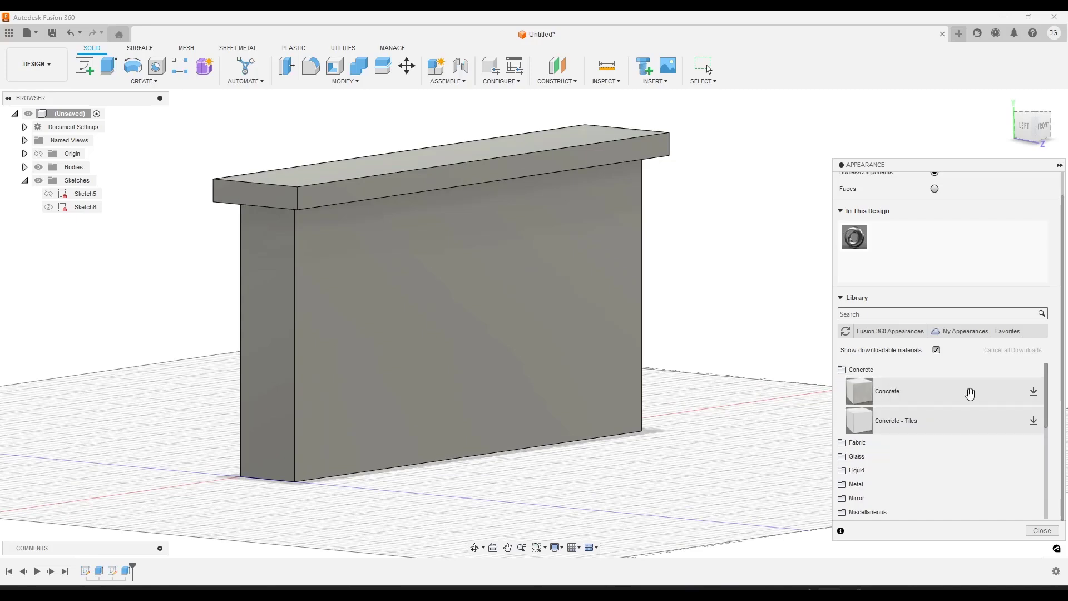
pyautogui.click(1033, 391)
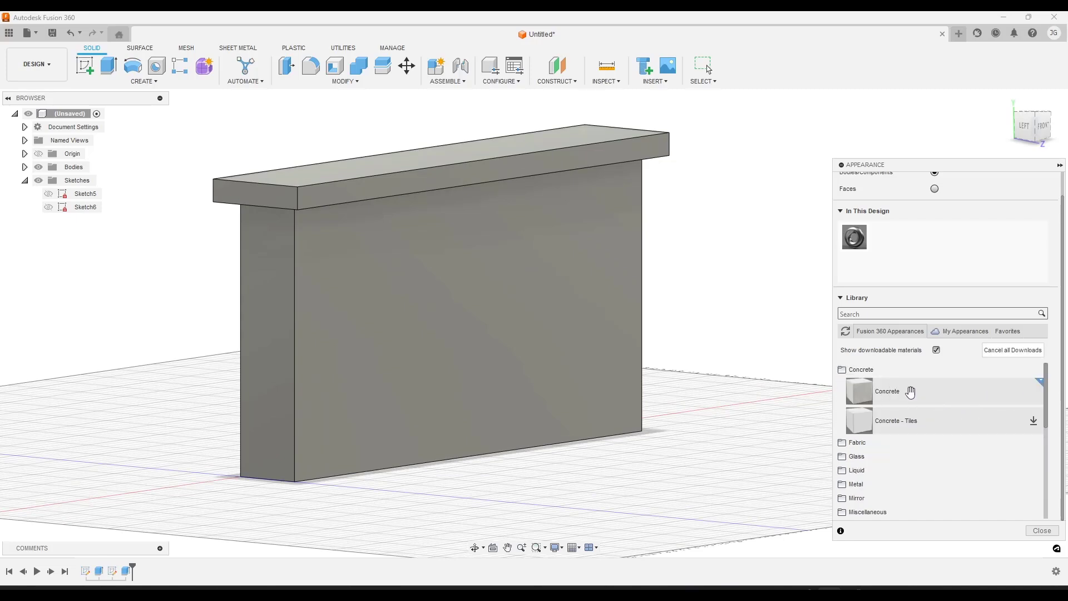
pyautogui.moveTo(922, 395); pyautogui.dragTo(504, 278)
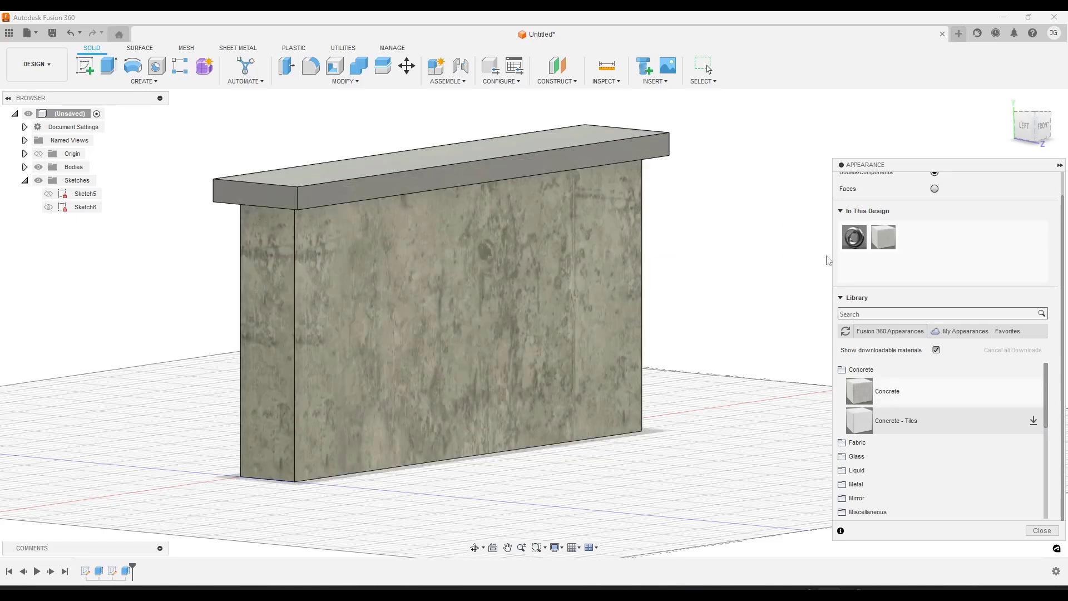
# Duplicate the Concrete appearance used in this design
pyautogui.rightClick(887, 245)
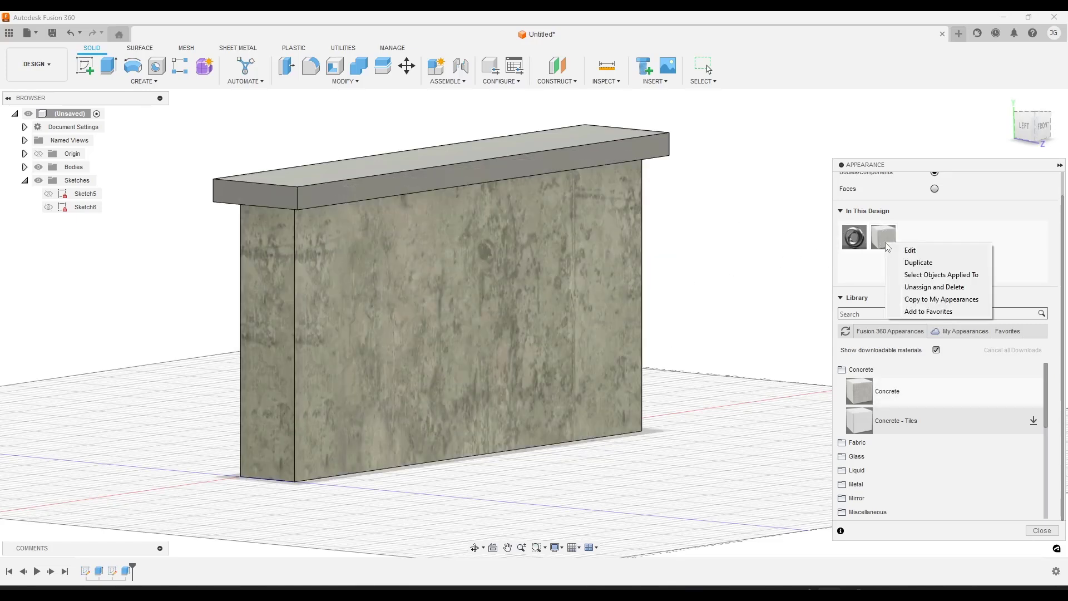
pyautogui.click(917, 262)
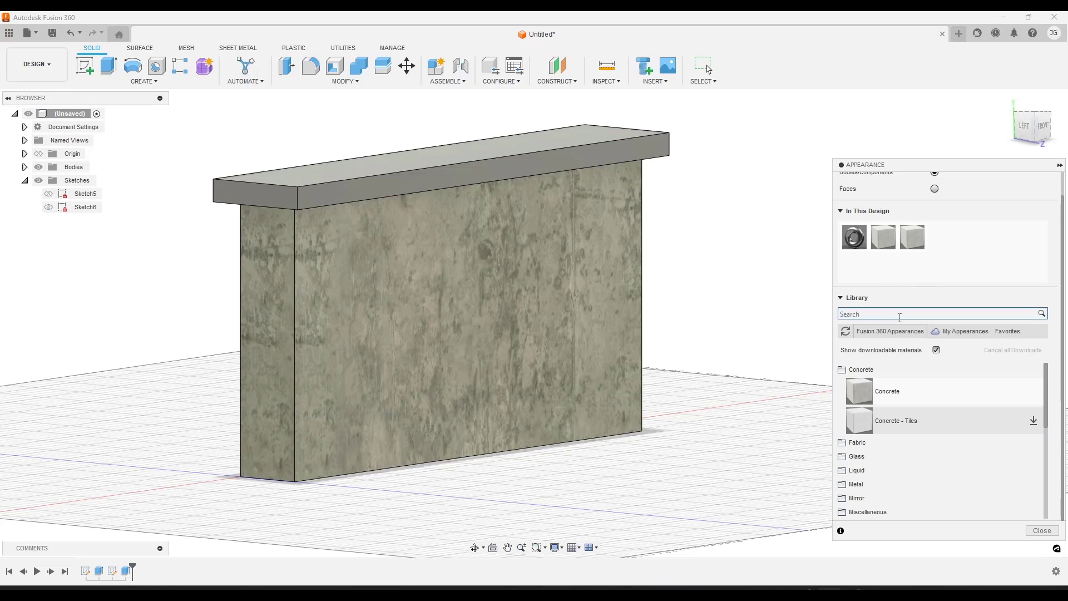
# Rename the duplicated concrete appearance Brick and open its advanced material settings
pyautogui.rightClick(911, 239)
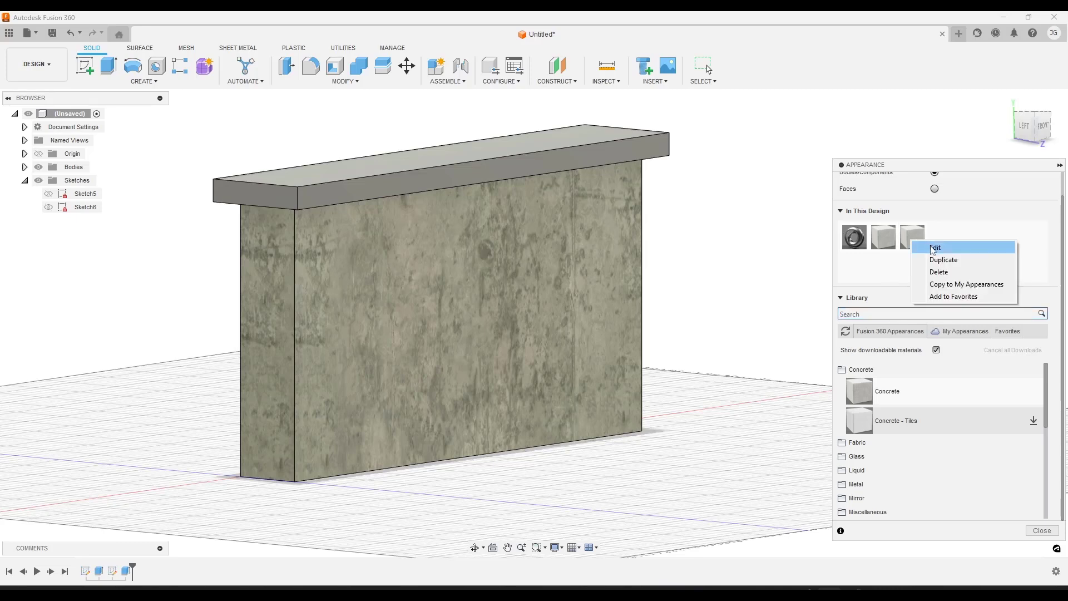
pyautogui.click(934, 248)
pyautogui.moveTo(751, 172); pyautogui.dragTo(692, 172)
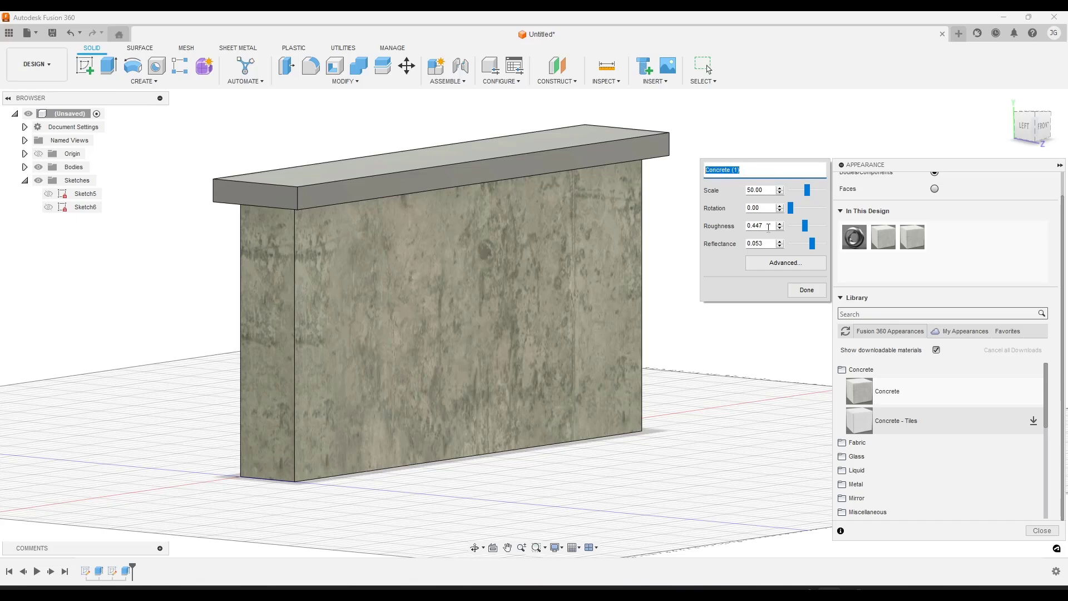
pyautogui.write('Br')
pyautogui.click(780, 265)
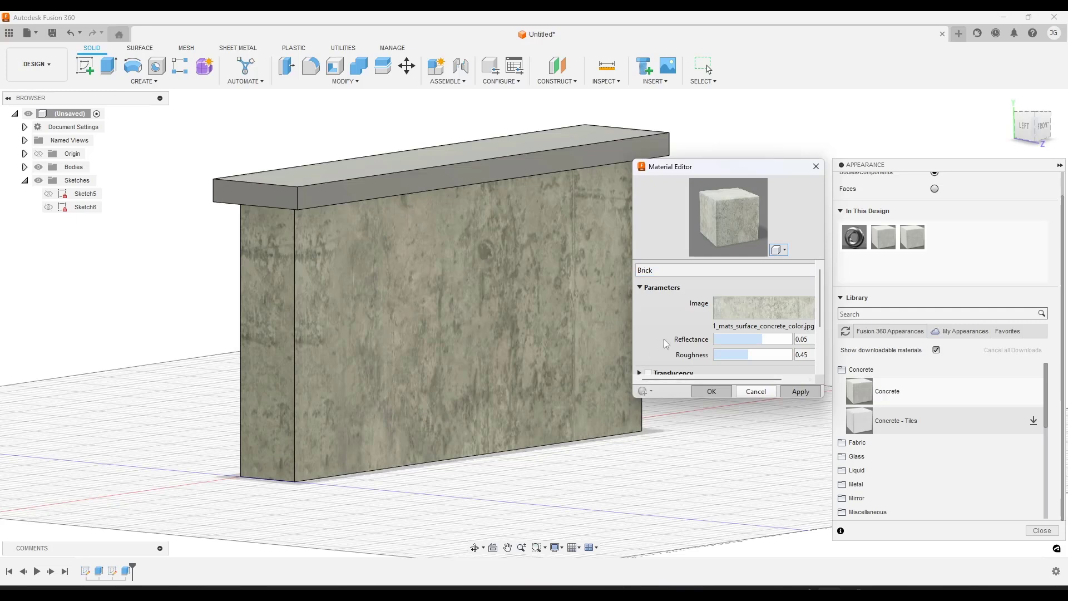
# Review the Brick appearance's advanced material settings and close them without applying changes
pyautogui.scroll(-1, 662, 339)
pyautogui.scroll(1, 759, 333)
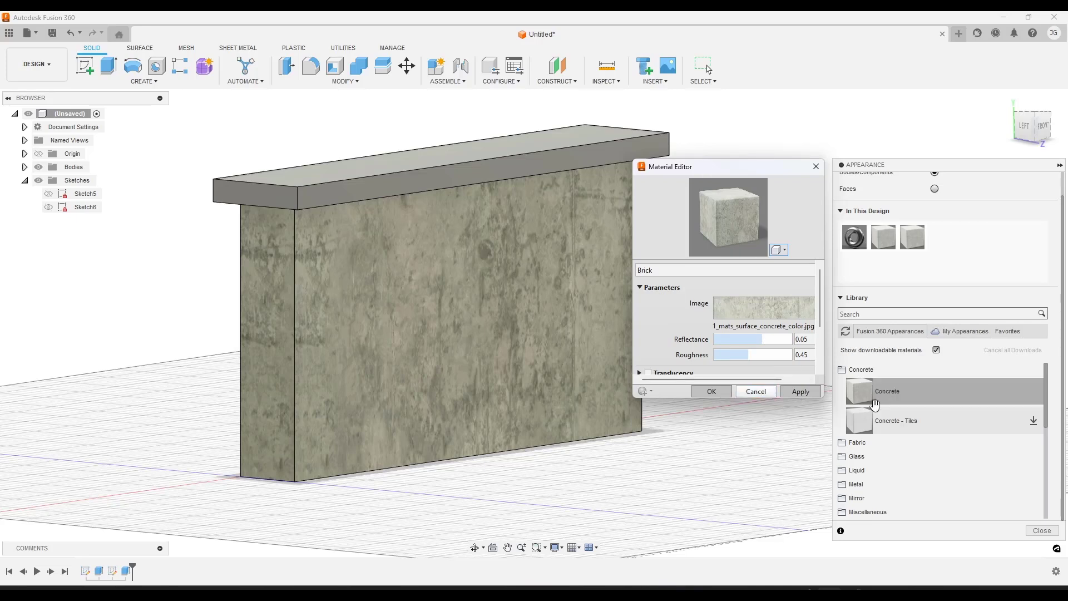
pyautogui.click(740, 392)
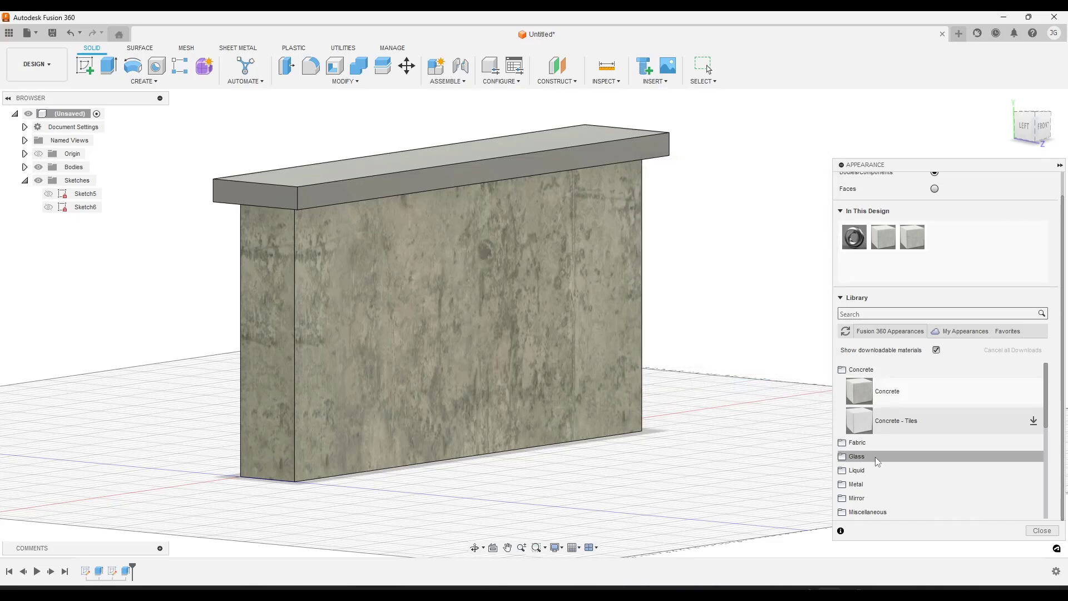
# Duplicate the Steel - Satin appearance in this design and view the copy's basic settings
pyautogui.rightClick(854, 238)
pyautogui.click(885, 256)
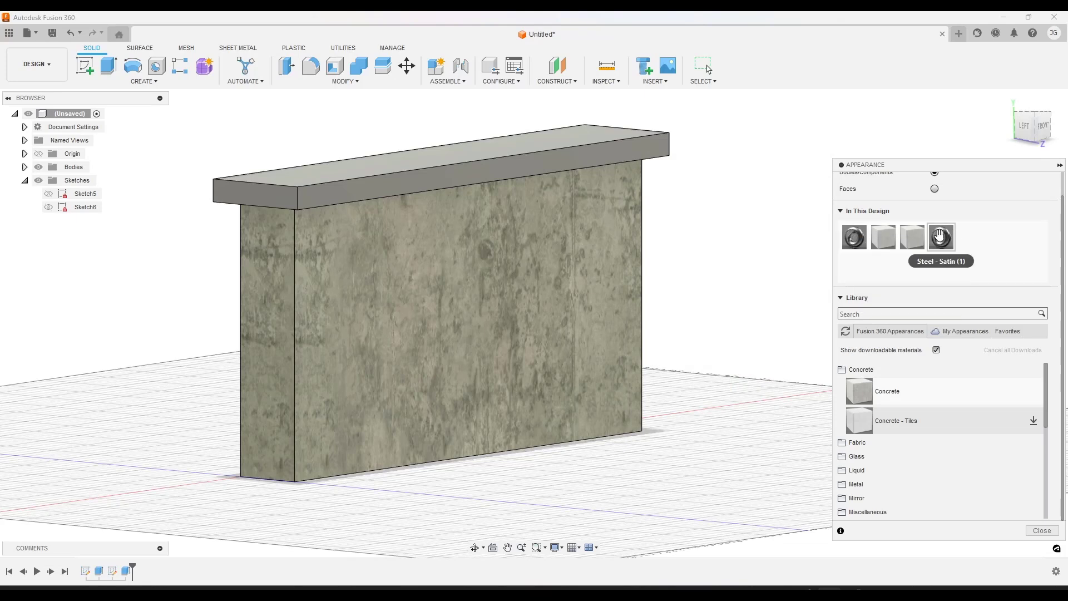
pyautogui.rightClick(941, 237)
pyautogui.click(964, 245)
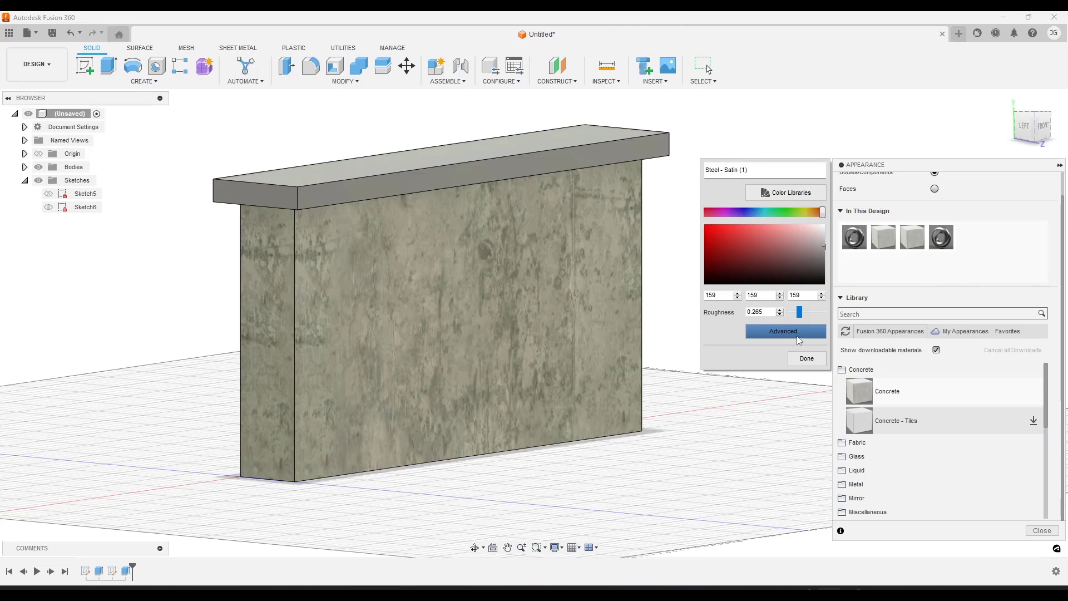
pyautogui.click(806, 358)
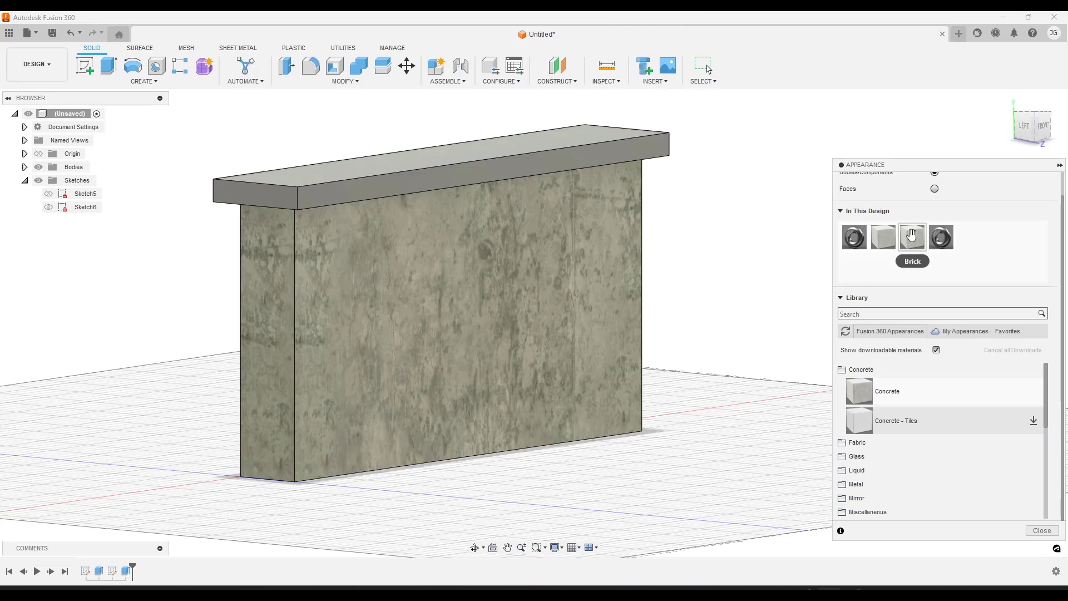
# Open the Brick appearance's advanced material settings and enlarge the Material Editor window
pyautogui.rightClick(912, 238)
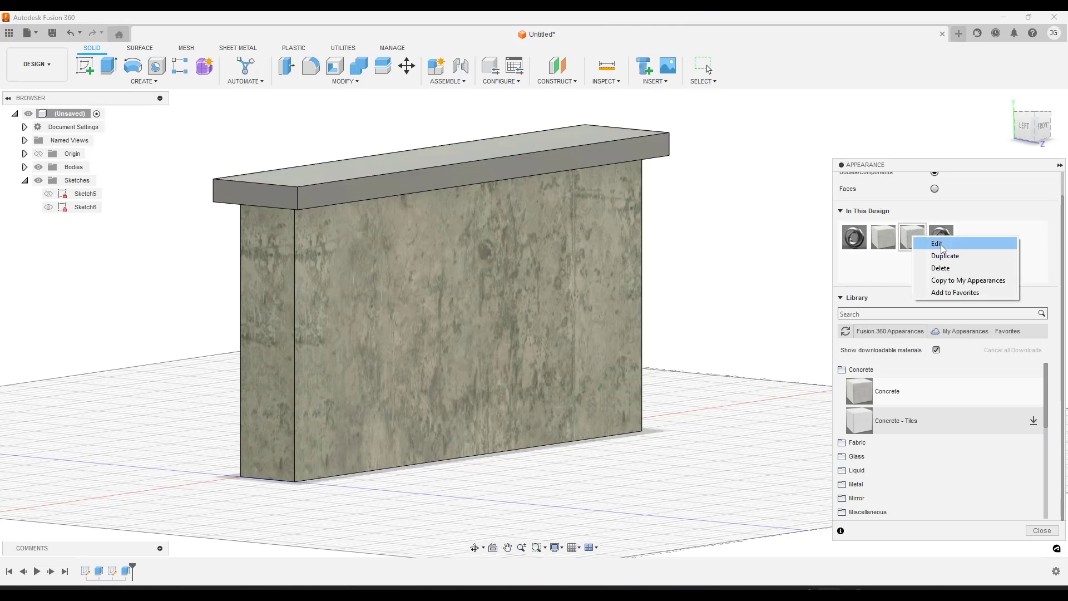
pyautogui.click(939, 245)
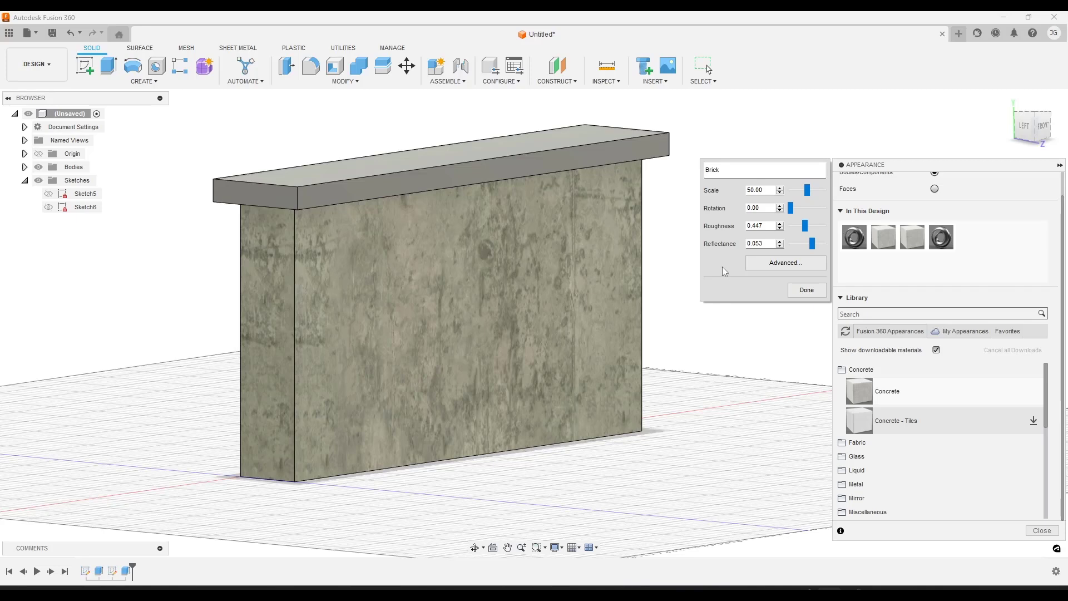
pyautogui.click(785, 264)
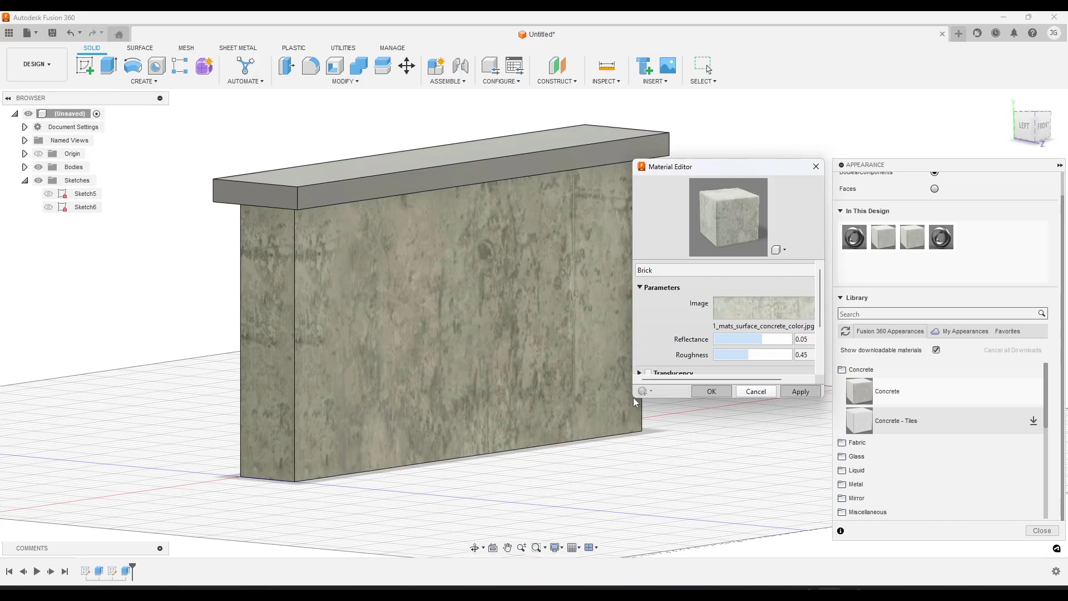
pyautogui.moveTo(633, 398); pyautogui.dragTo(499, 505)
# Replace the Brick appearance's image with brick_wall_005_diff_4k from the textures folder inside brick_wall_005_4k
pyautogui.click(818, 303)
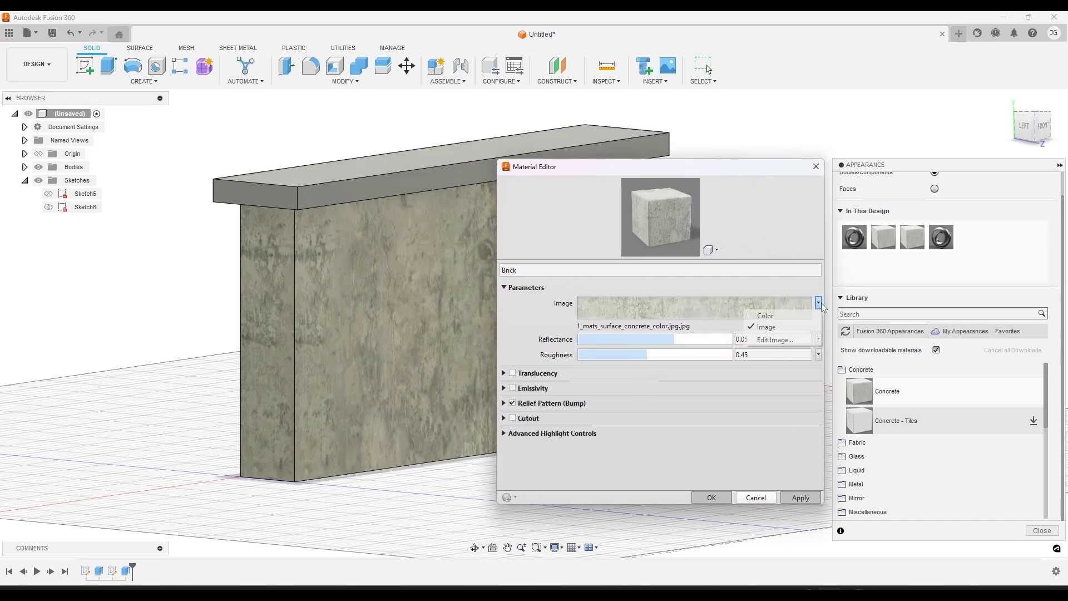
pyautogui.click(778, 341)
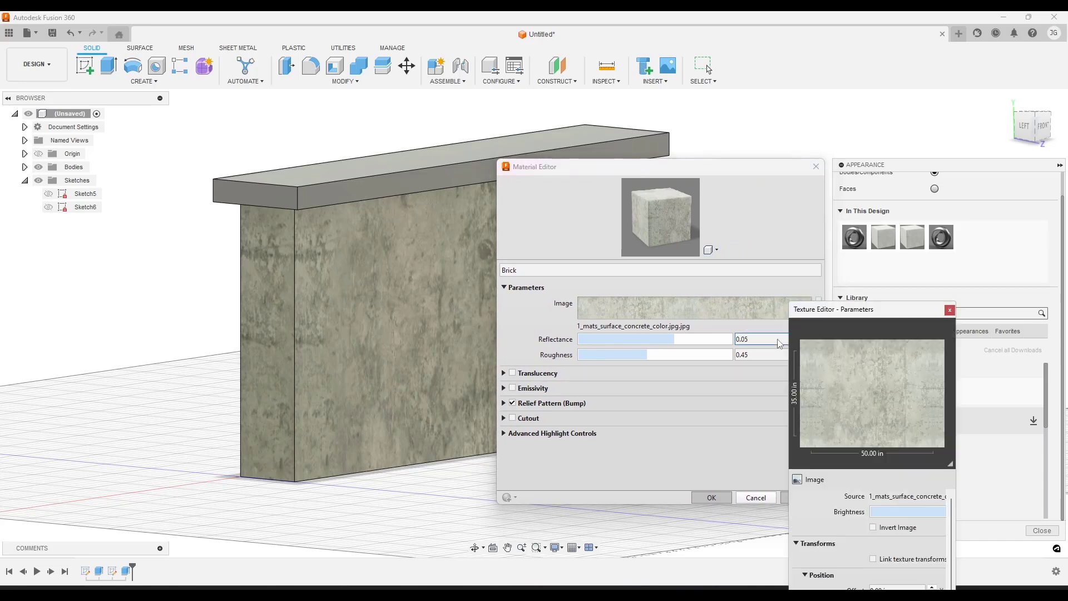
pyautogui.moveTo(844, 317); pyautogui.dragTo(842, 155)
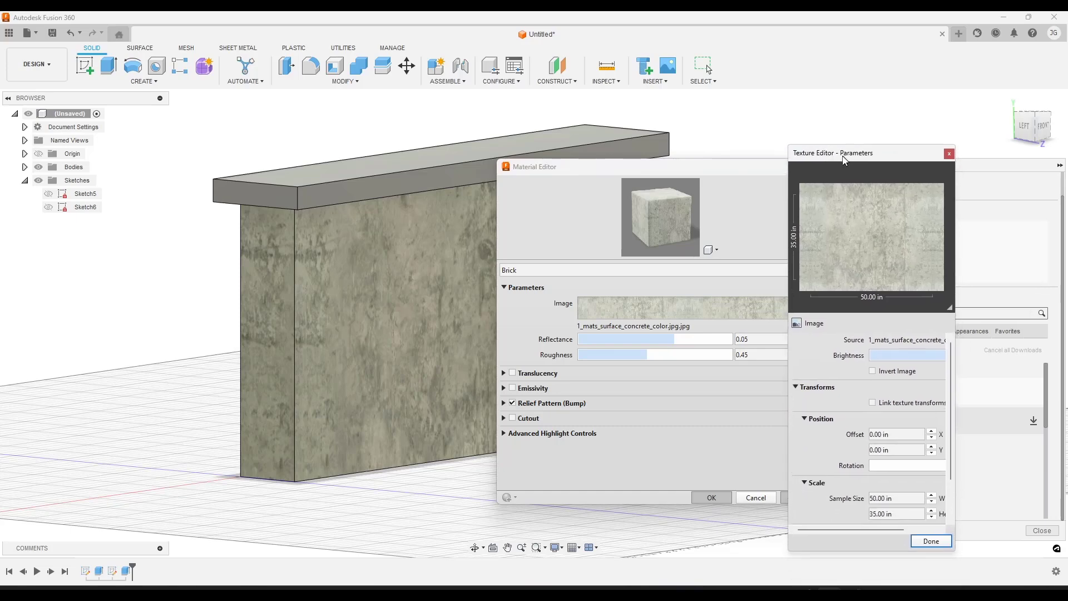
pyautogui.moveTo(785, 360); pyautogui.dragTo(615, 356)
pyautogui.click(756, 335)
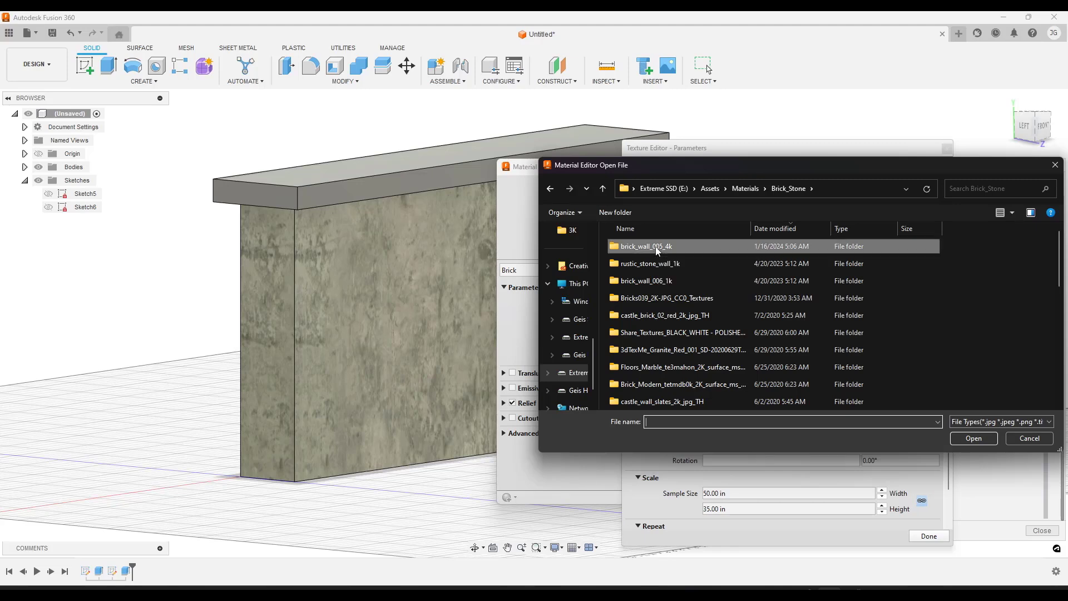
pyautogui.doubleClick(655, 246)
pyautogui.doubleClick(656, 246)
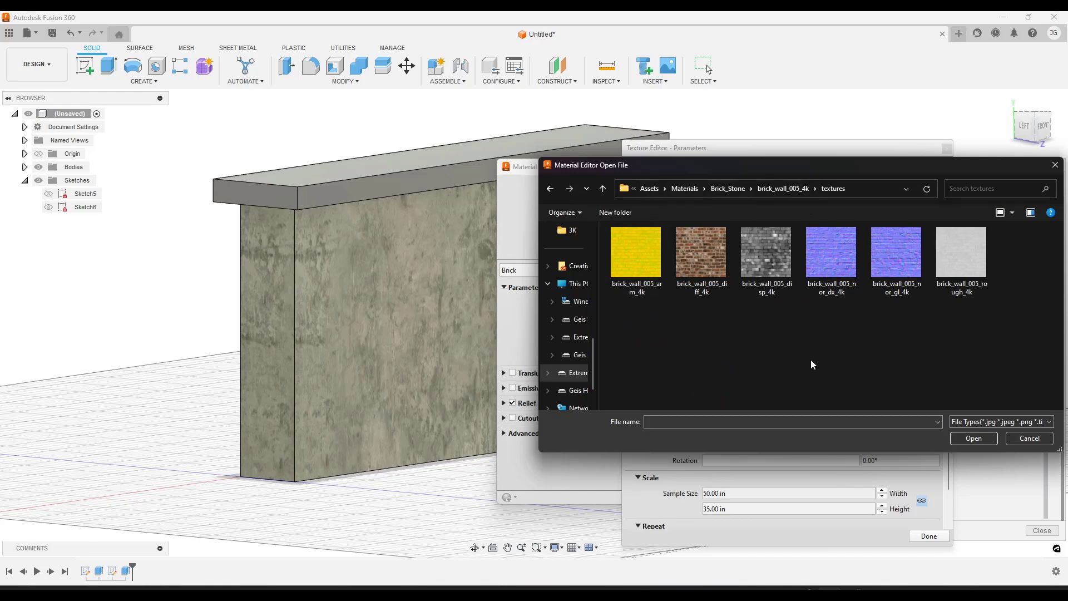
pyautogui.doubleClick(703, 245)
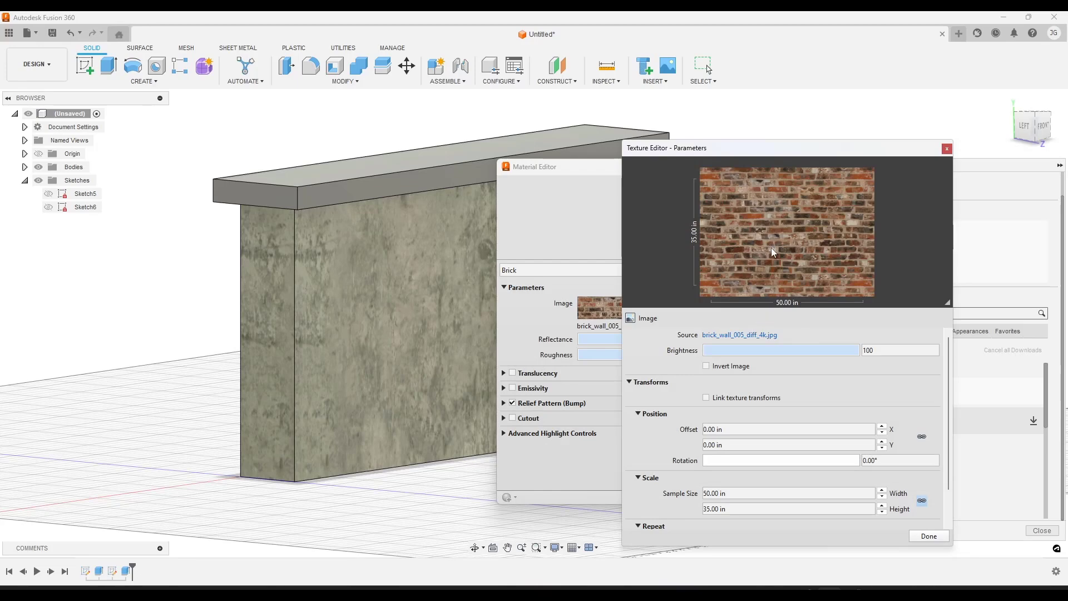
pyautogui.click(927, 535)
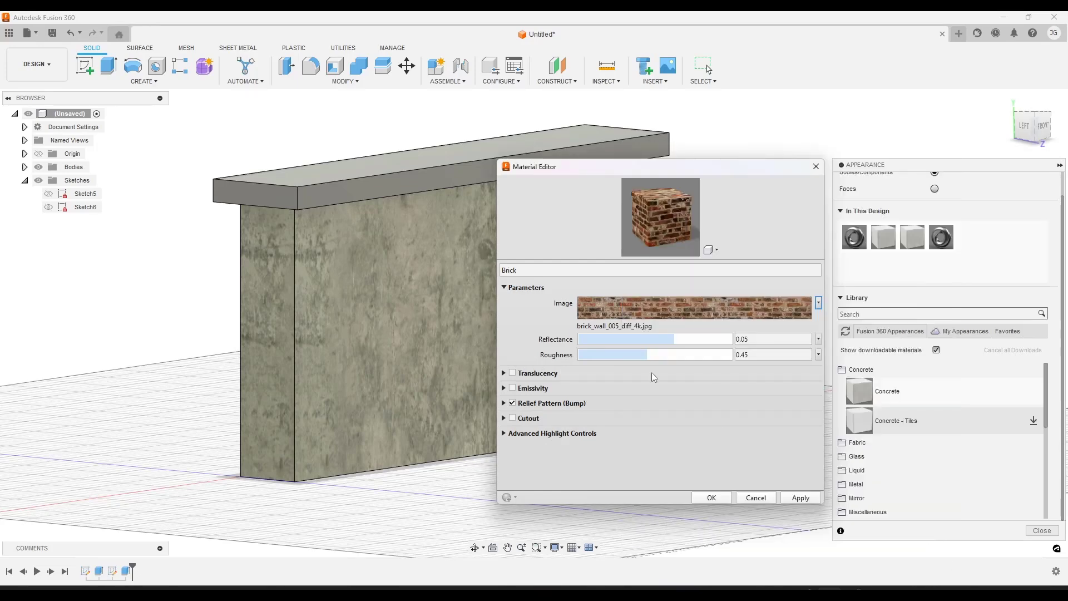
# Apply the material changes, assign the Brick appearance to the wall body and reopen the brick image's texture settings
pyautogui.click(799, 497)
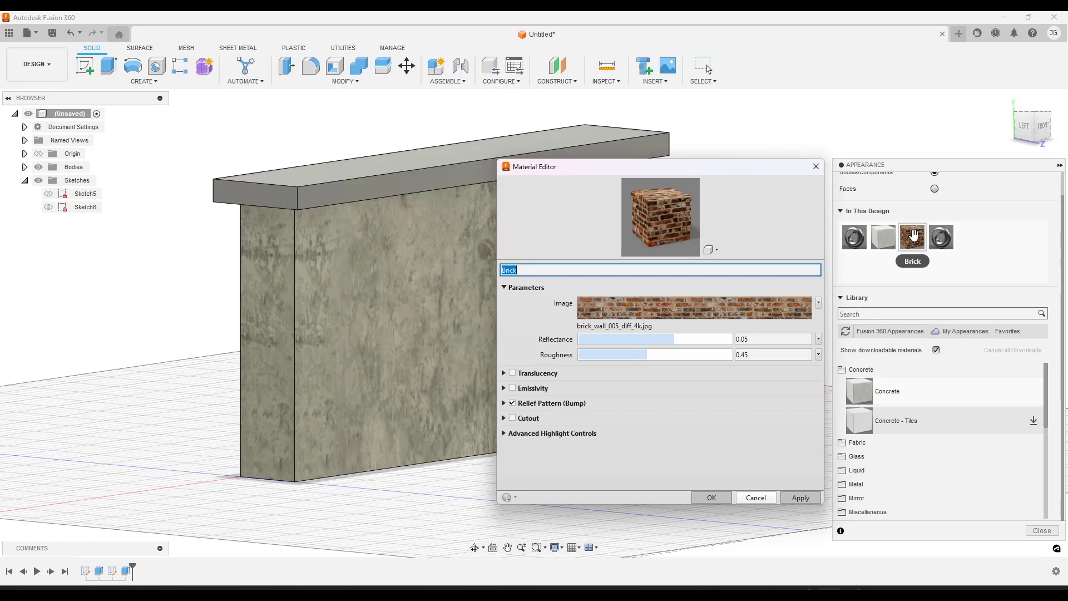
pyautogui.moveTo(912, 236); pyautogui.dragTo(422, 269)
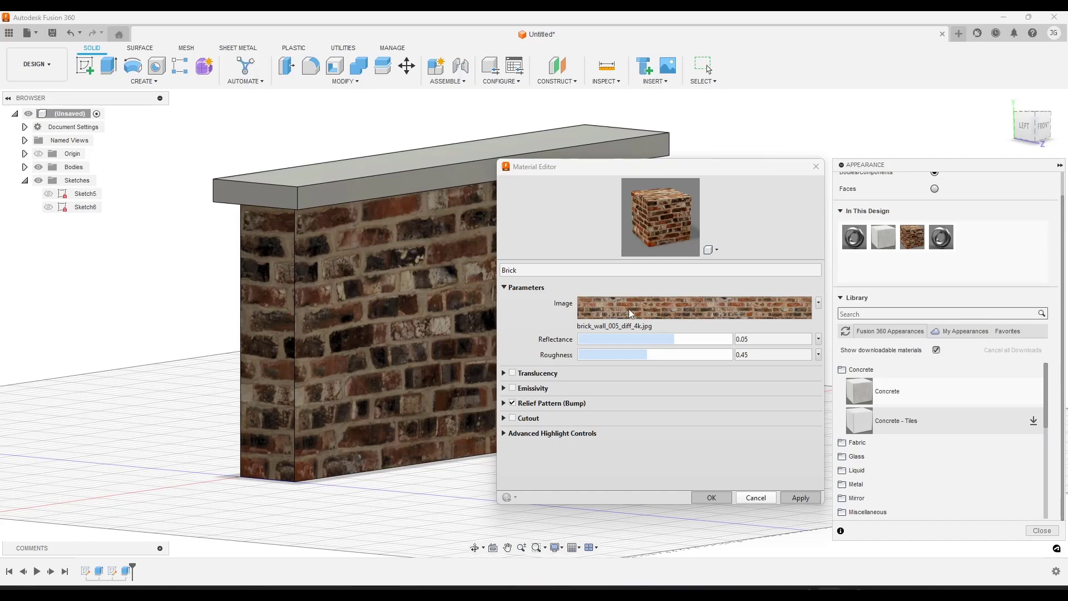
pyautogui.moveTo(683, 165); pyautogui.dragTo(804, 170)
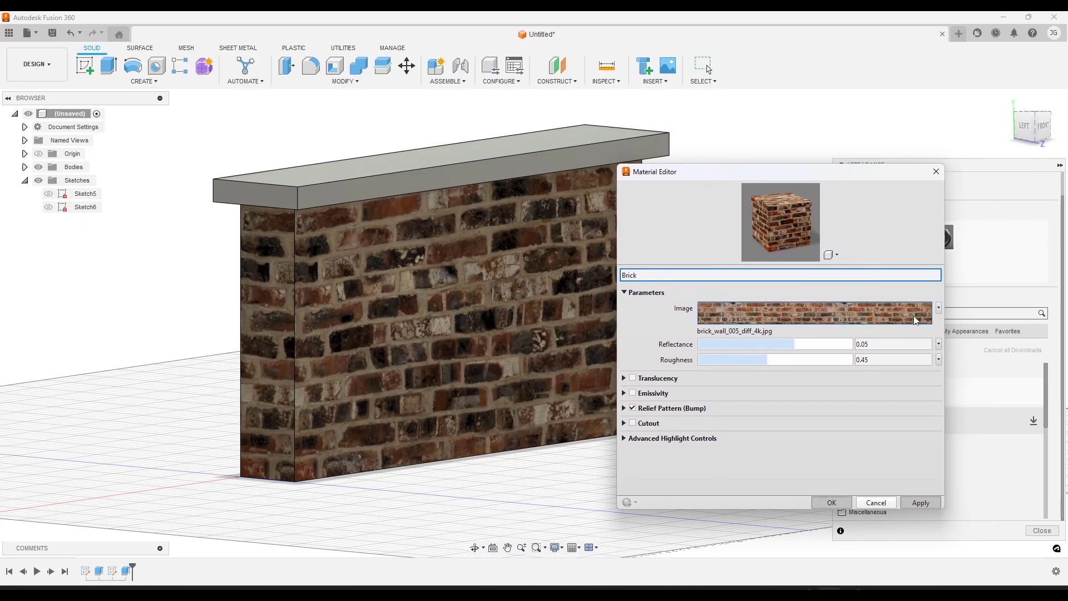
pyautogui.click(939, 308)
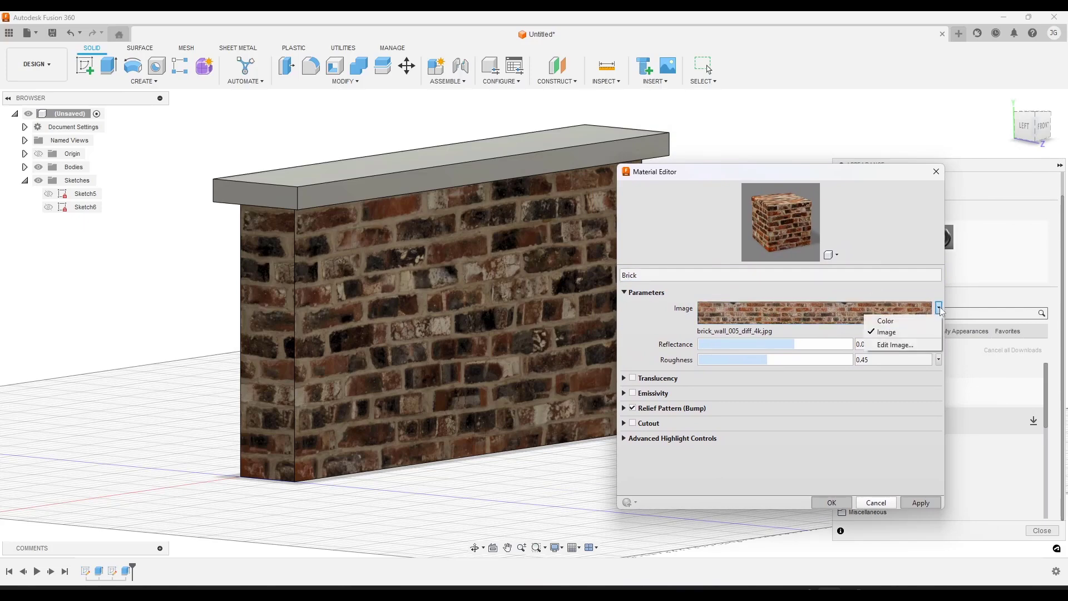
pyautogui.click(892, 344)
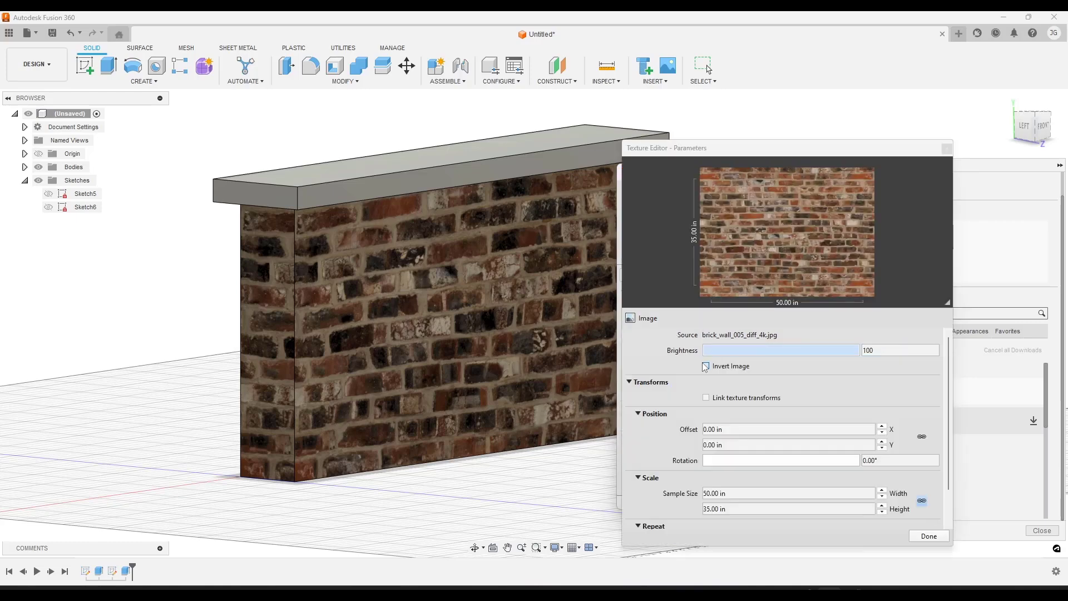
pyautogui.click(747, 494)
pyautogui.click(763, 494)
pyautogui.hotkey('ctrl', 'a')
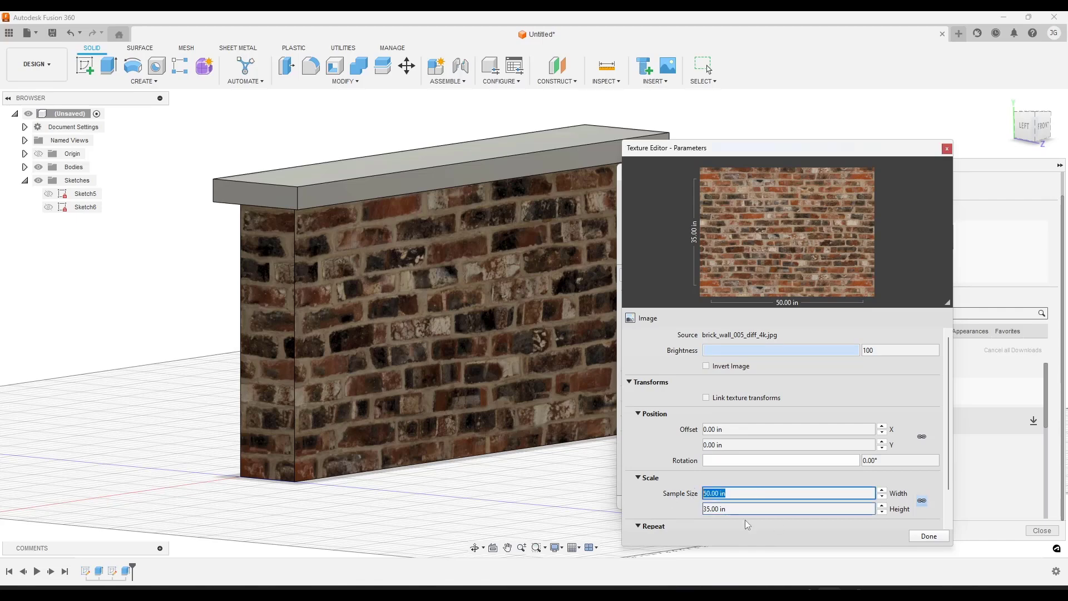
pyautogui.write('49.96')
pyautogui.press('Tab')
pyautogui.scroll(-2, 652, 494)
pyautogui.hotkey('ctrl', 'z')
pyautogui.hotkey('shift', 'Tab')
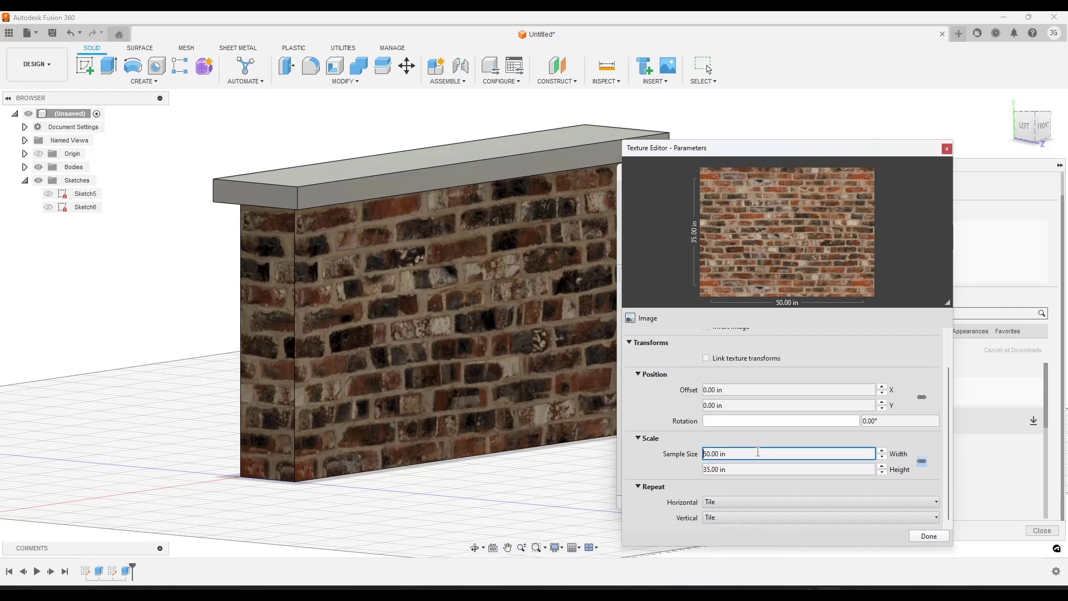
pyautogui.scroll(2, 644, 402)
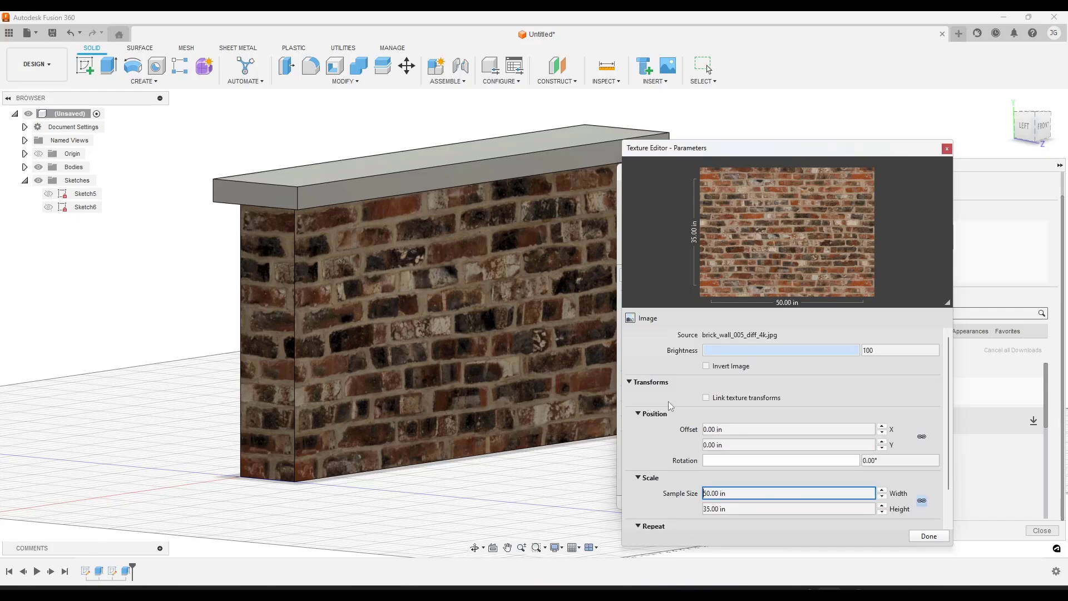
# Link the texture transforms and set the brick image's sample width to 35 in
pyautogui.click(706, 398)
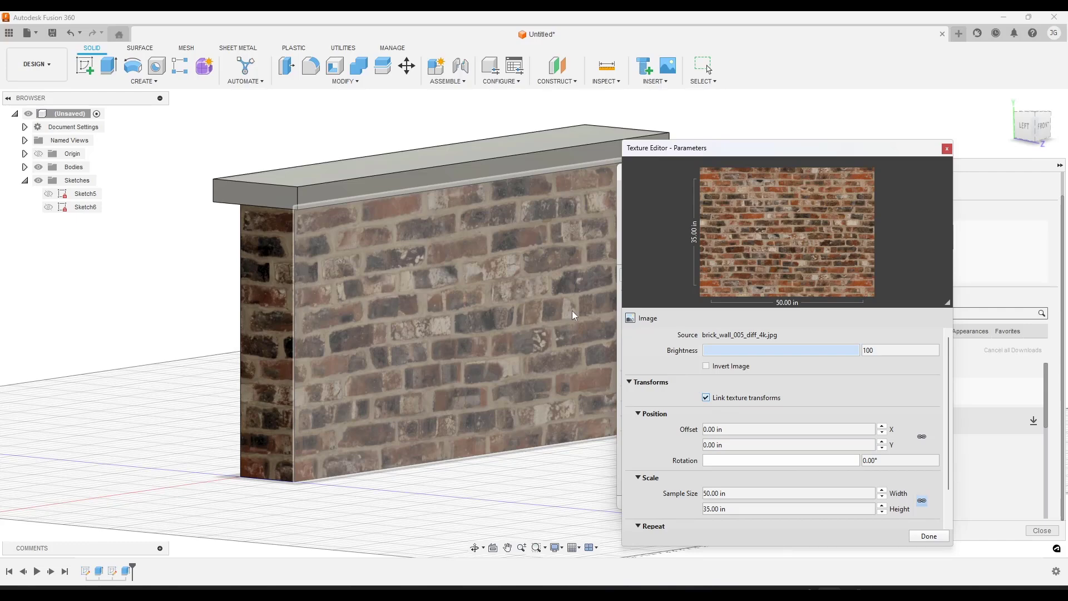
pyautogui.click(730, 491)
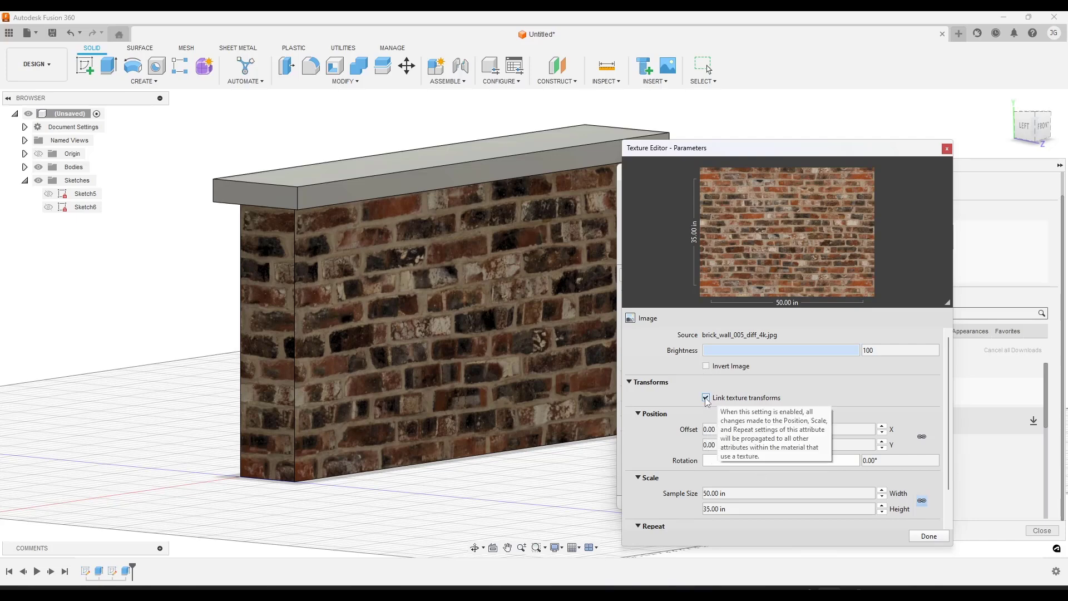
pyautogui.moveTo(947, 457); pyautogui.dragTo(950, 488)
pyautogui.click(740, 452)
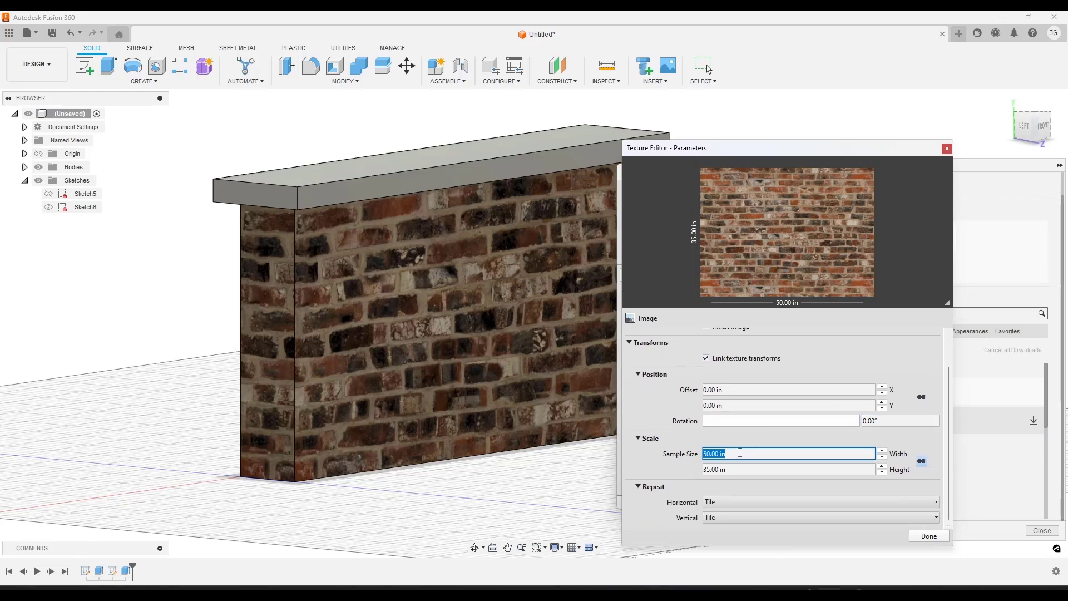
pyautogui.write('35')
pyautogui.press('Tab')
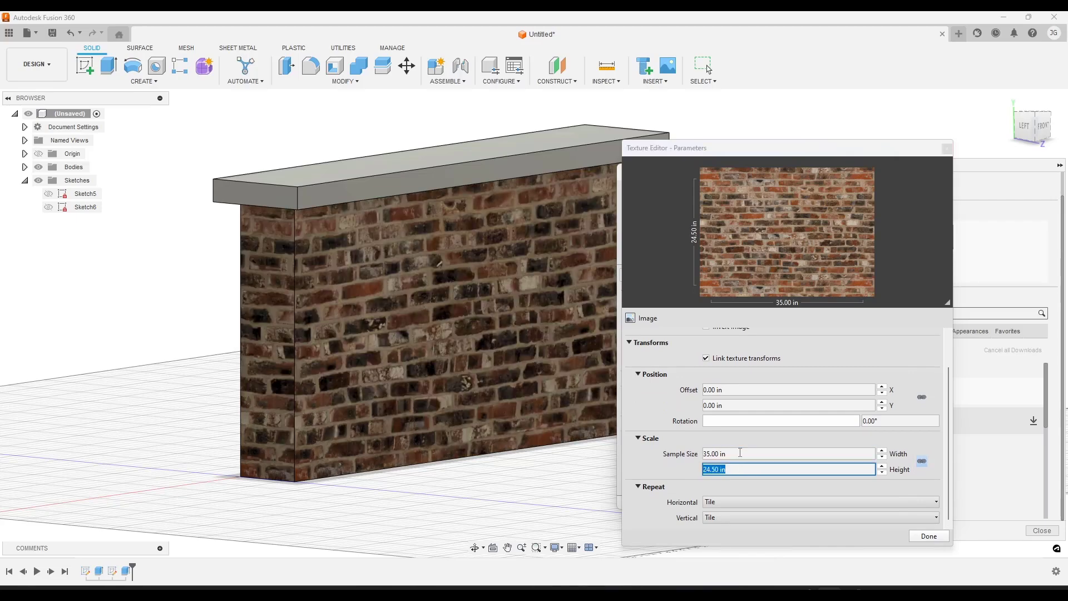
# Try a sample width of 10 in for the brick image and set it back to 35 in
pyautogui.click(739, 452)
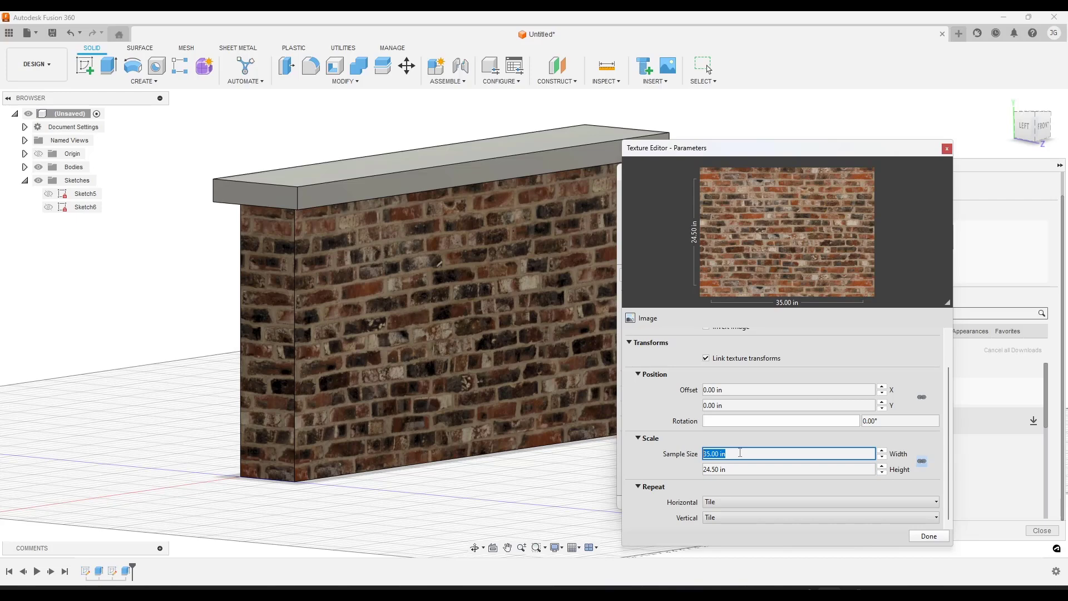
pyautogui.write('10')
pyautogui.press('Tab')
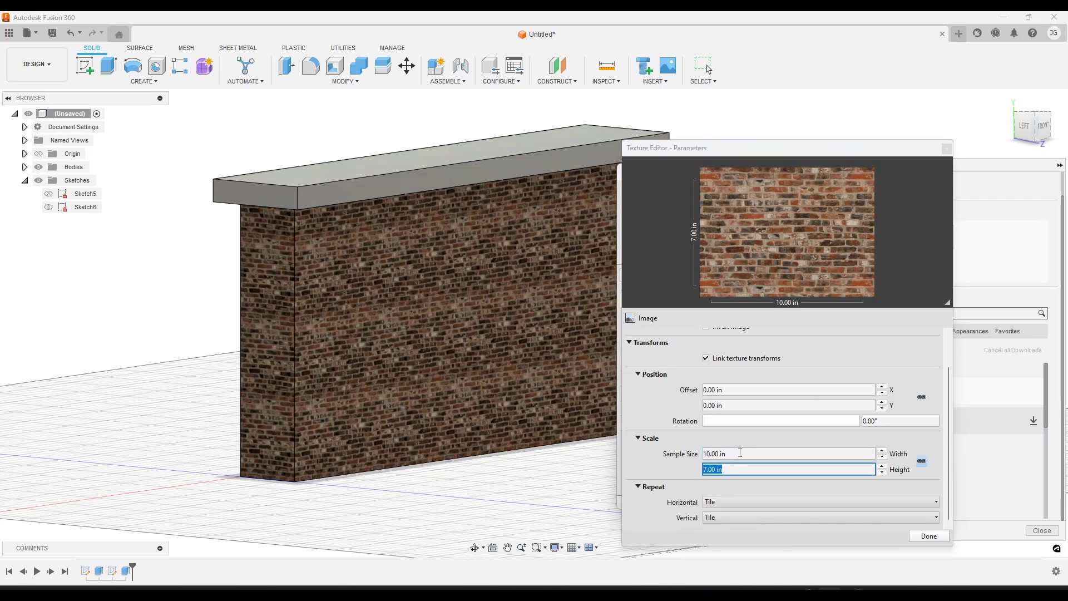
pyautogui.click(740, 453)
pyautogui.write('35')
pyautogui.press('Tab')
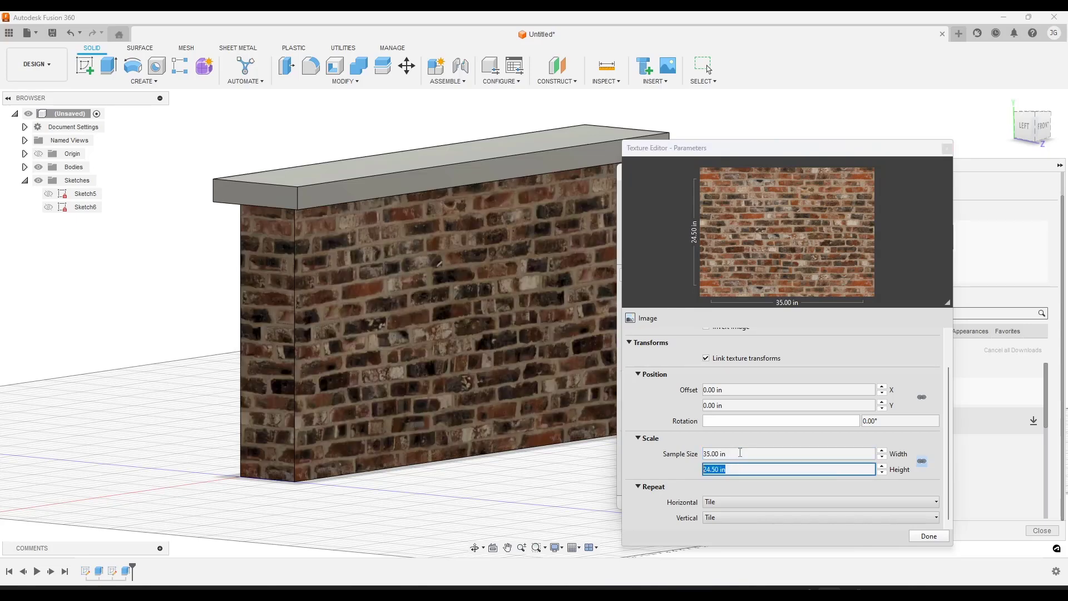
# Try an unlinked sample height of 35 in, and restore 24.5 in with width and height linked again
pyautogui.click(921, 461)
pyautogui.click(921, 462)
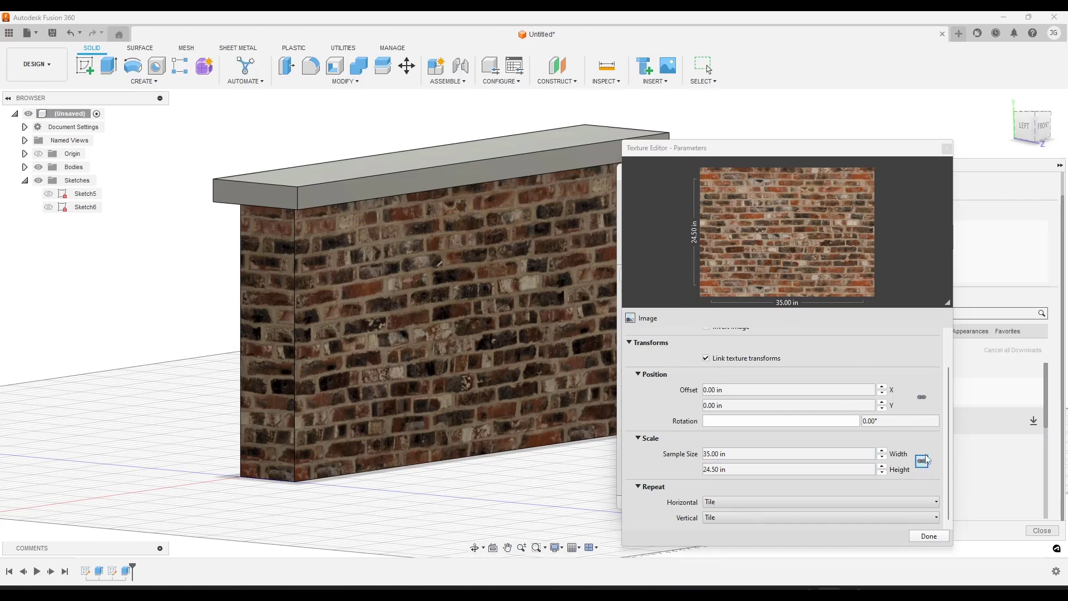
pyautogui.click(777, 472)
pyautogui.moveTo(756, 471); pyautogui.dragTo(693, 467)
pyautogui.write('35')
pyautogui.press('Tab')
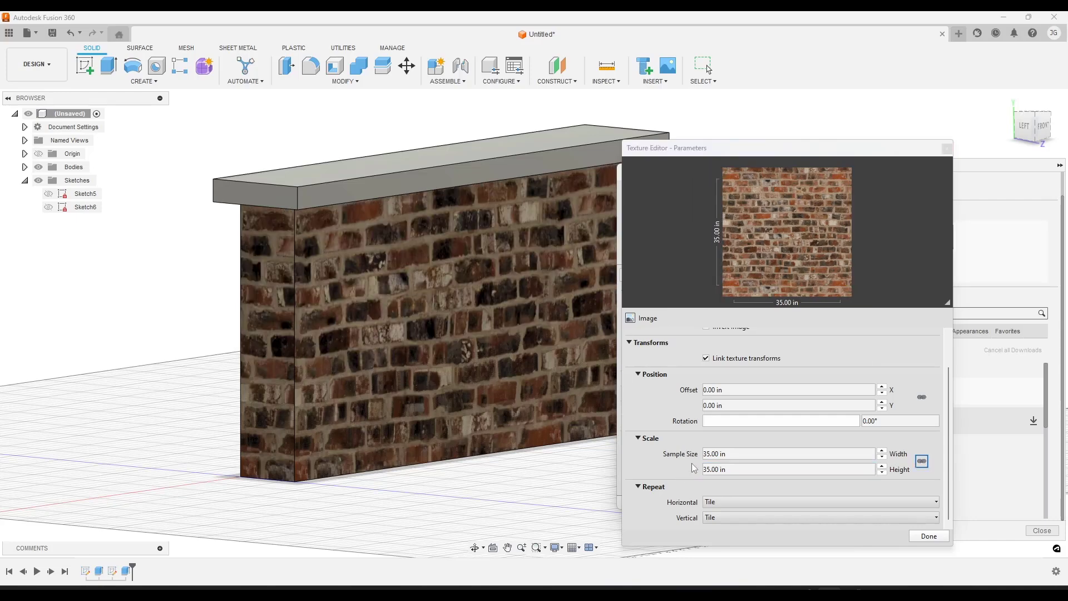
pyautogui.moveTo(751, 470); pyautogui.dragTo(695, 470)
pyautogui.click(917, 462)
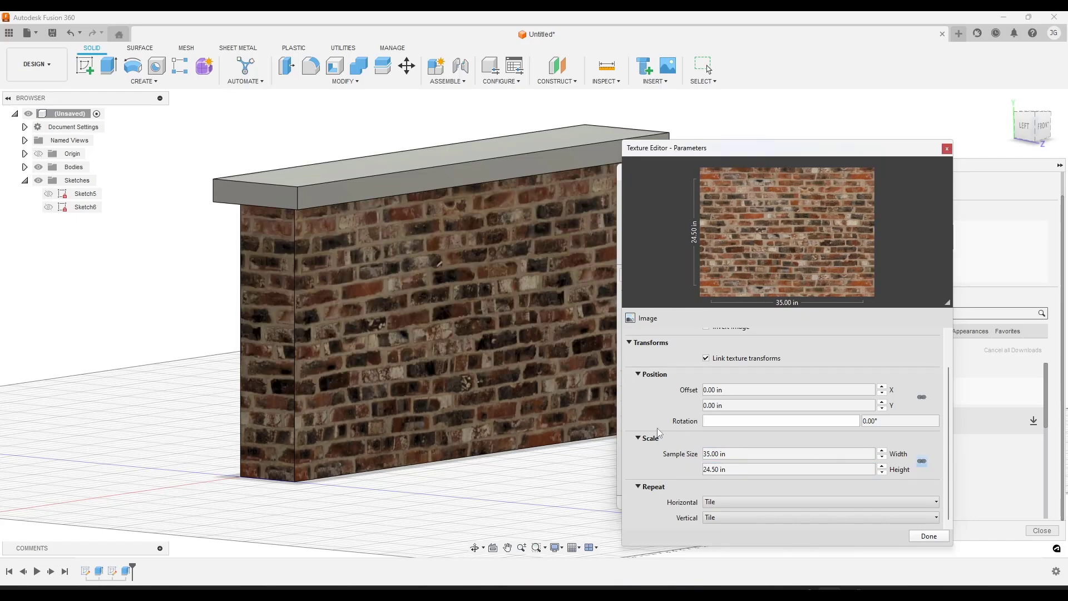
# Set the brick image's horizontal repeat to None
pyautogui.scroll(1, 662, 448)
pyautogui.scroll(-1, 665, 467)
pyautogui.click(732, 501)
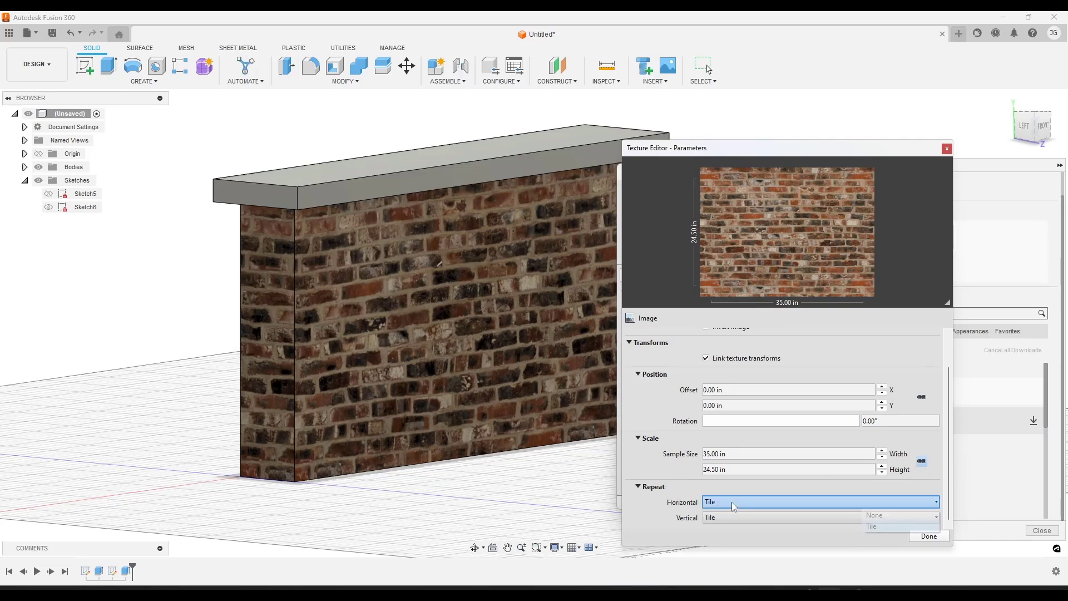
pyautogui.click(873, 514)
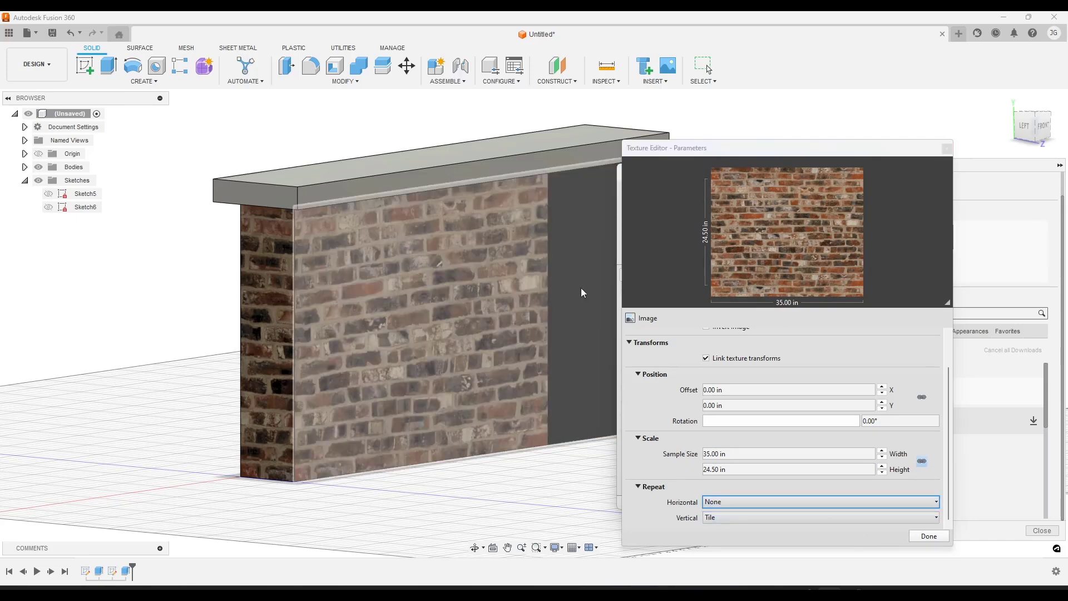
# Set the brick image's horizontal repeat back to Tile and accept the texture and material edits
pyautogui.click(726, 503)
pyautogui.click(875, 525)
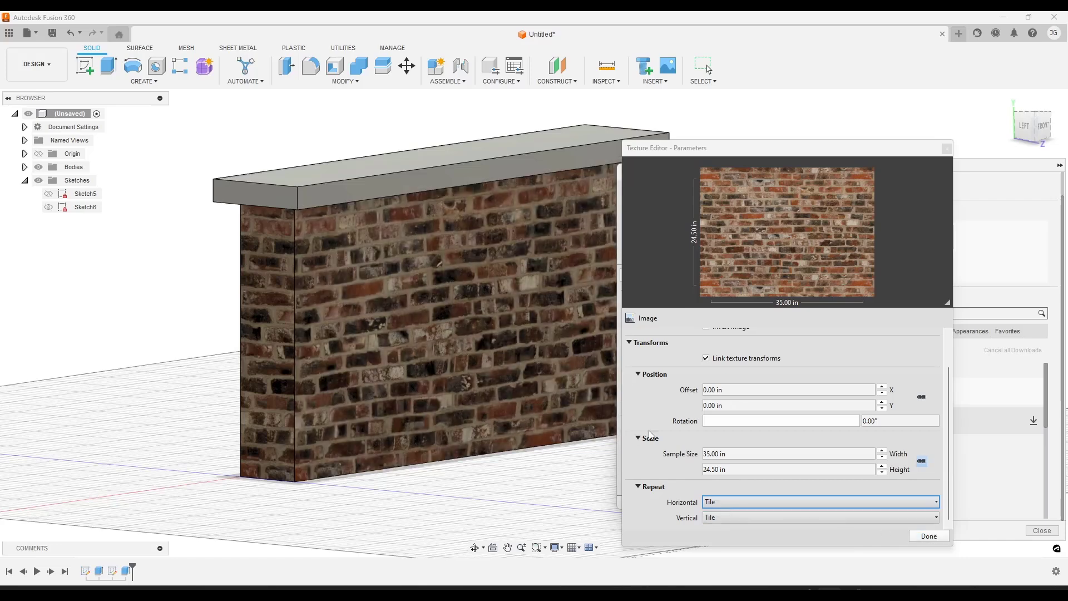
pyautogui.click(929, 537)
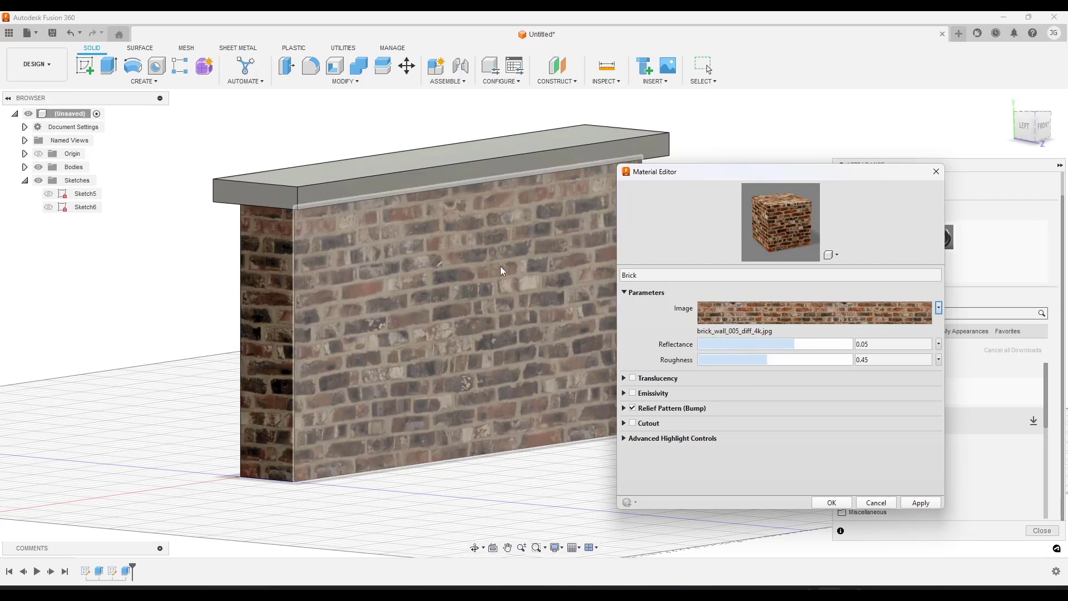
pyautogui.click(831, 503)
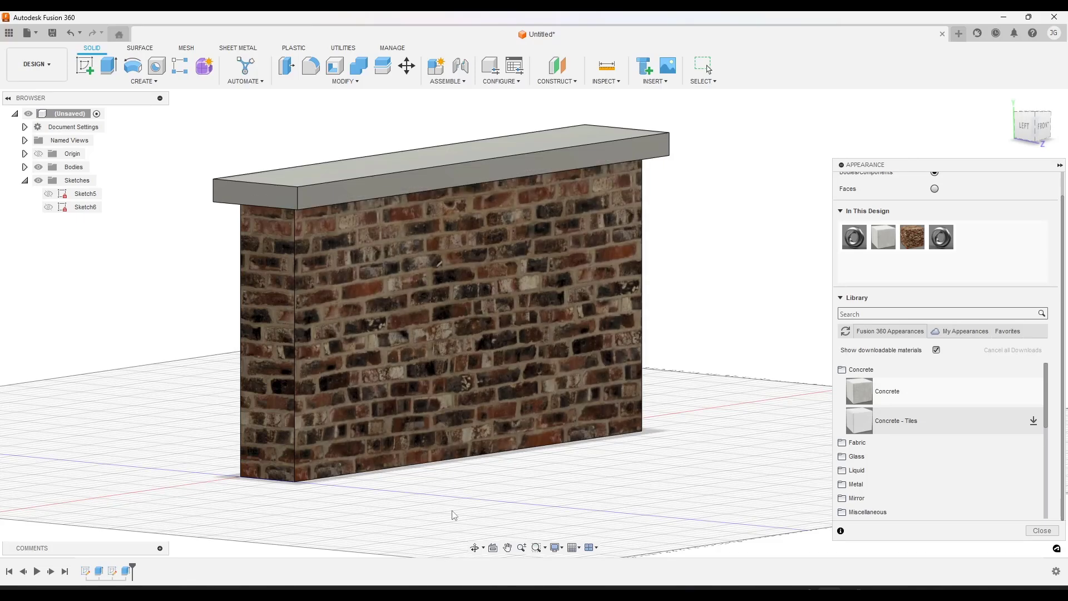
# Switch from the Design to the Render workspace and frame the brick wall at an angle
pyautogui.click(41, 61)
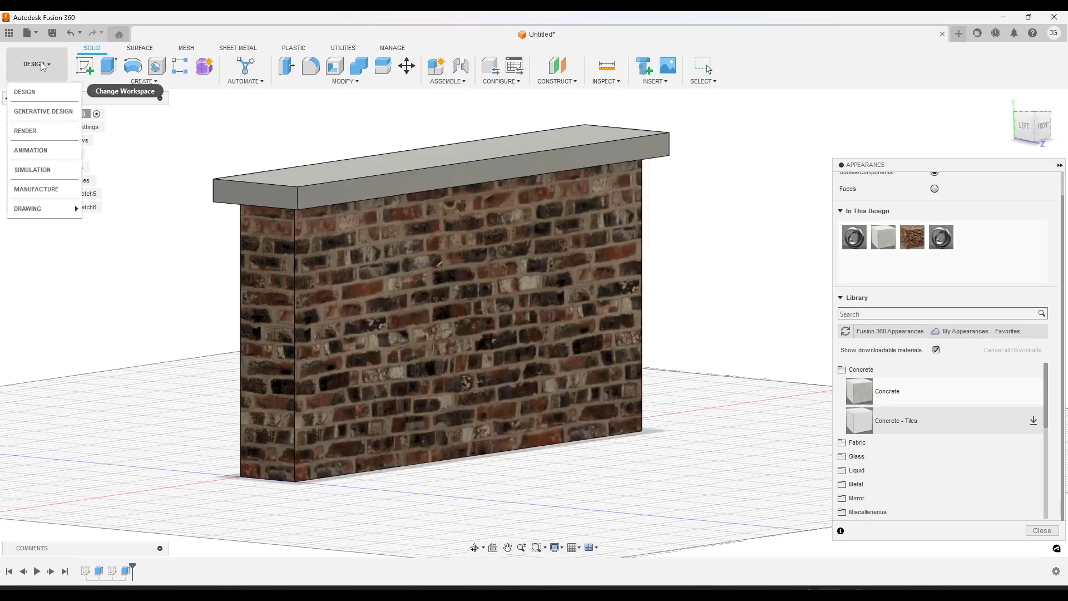
pyautogui.click(38, 145)
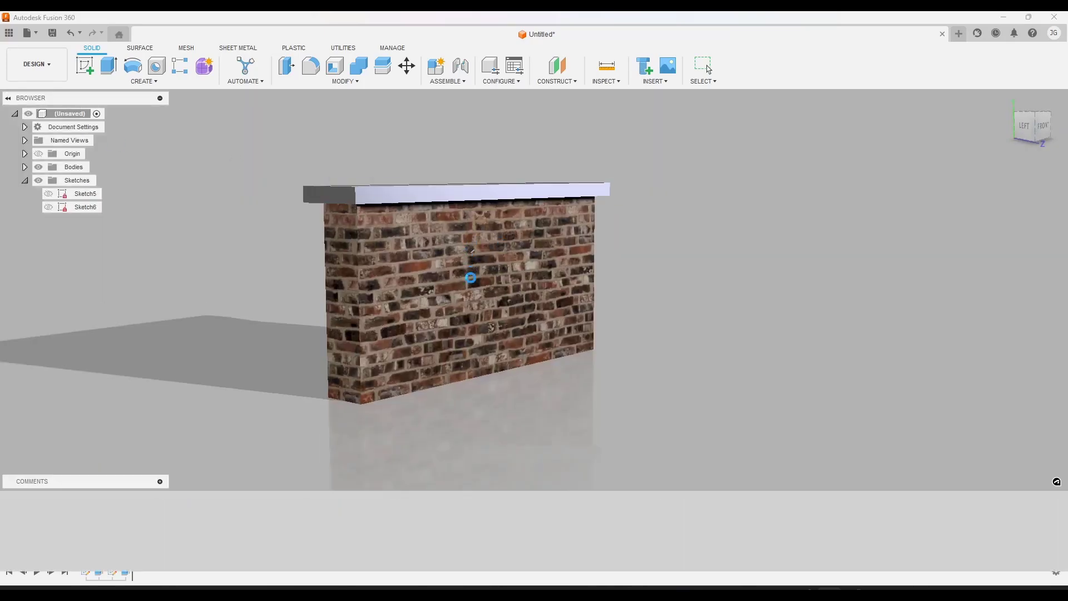
pyautogui.moveTo(426, 280)
pyautogui.keyDown('shift'); pyautogui.mouseDown(button='middle')
pyautogui.moveTo(485, 280)
pyautogui.moveTo(436, 285)
pyautogui.mouseUp(button='middle'); pyautogui.keyUp('shift')
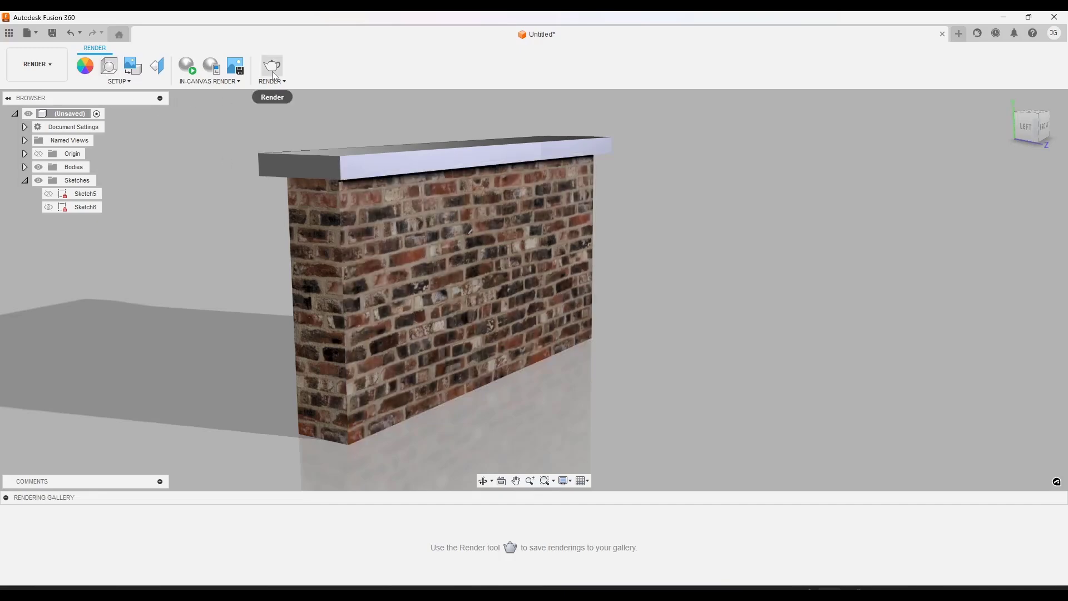
pyautogui.scroll(-1, 418, 283)
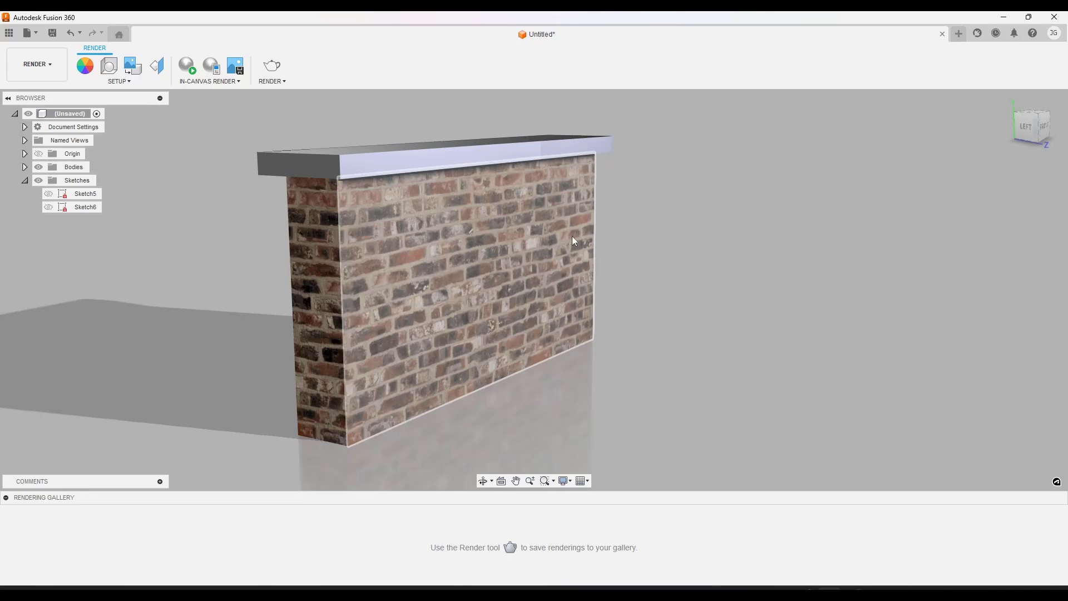
# Open the appearances in the Render workspace and set the Brick appearance's scale to 58
pyautogui.click(84, 66)
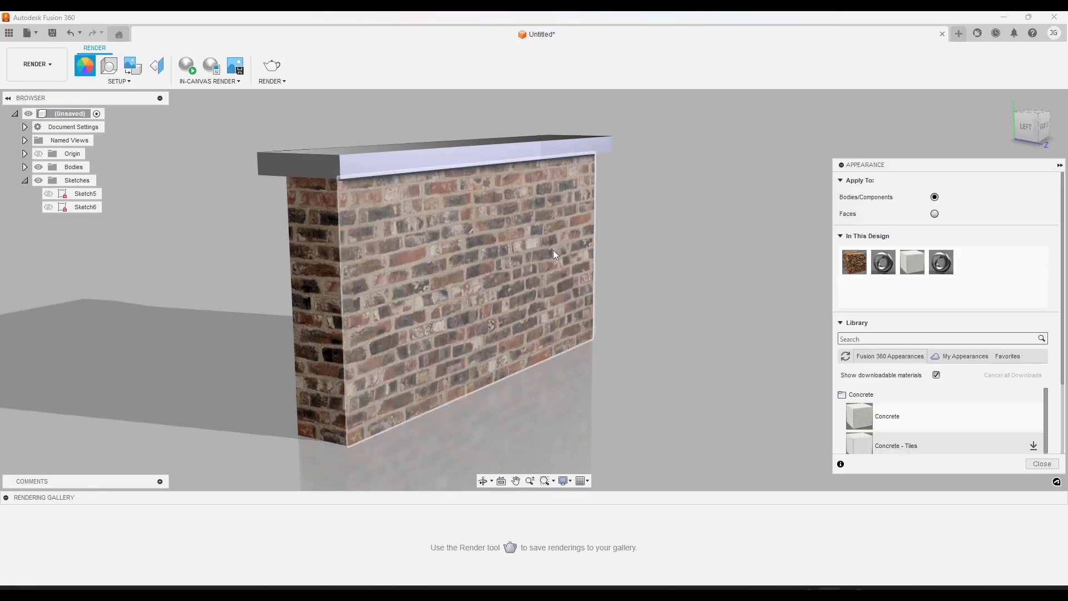
pyautogui.rightClick(859, 263)
pyautogui.click(889, 273)
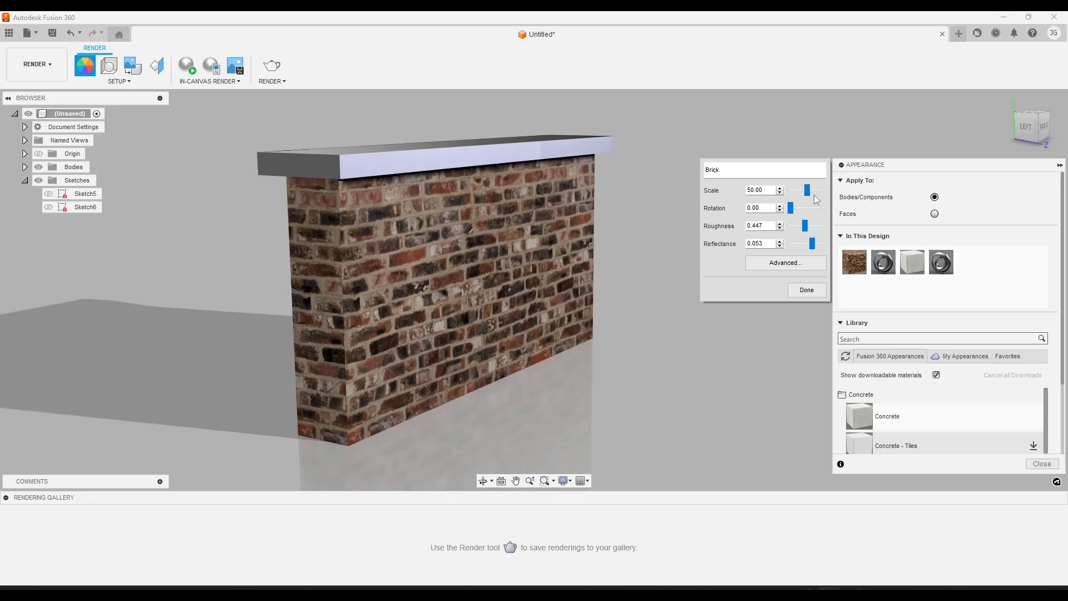
pyautogui.moveTo(810, 192); pyautogui.dragTo(807, 192)
pyautogui.click(804, 263)
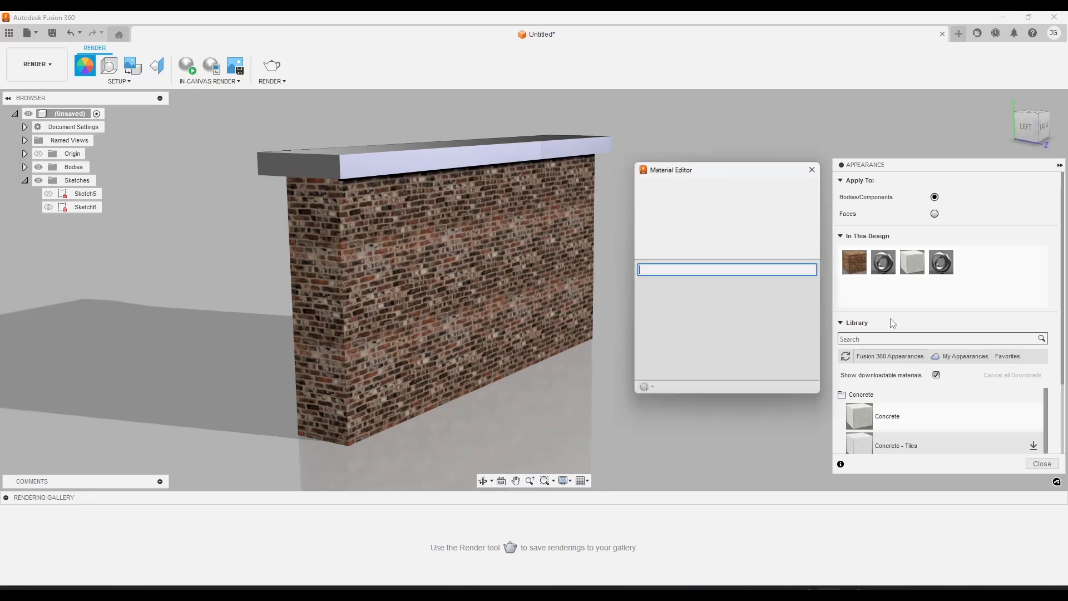
pyautogui.click(756, 392)
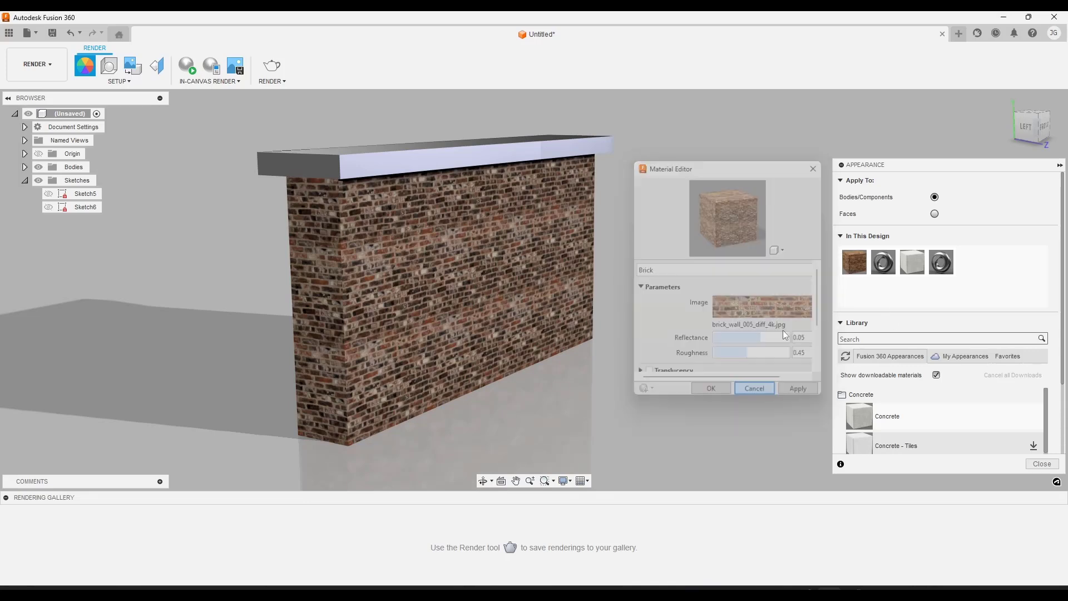
pyautogui.rightClick(854, 263)
pyautogui.click(855, 268)
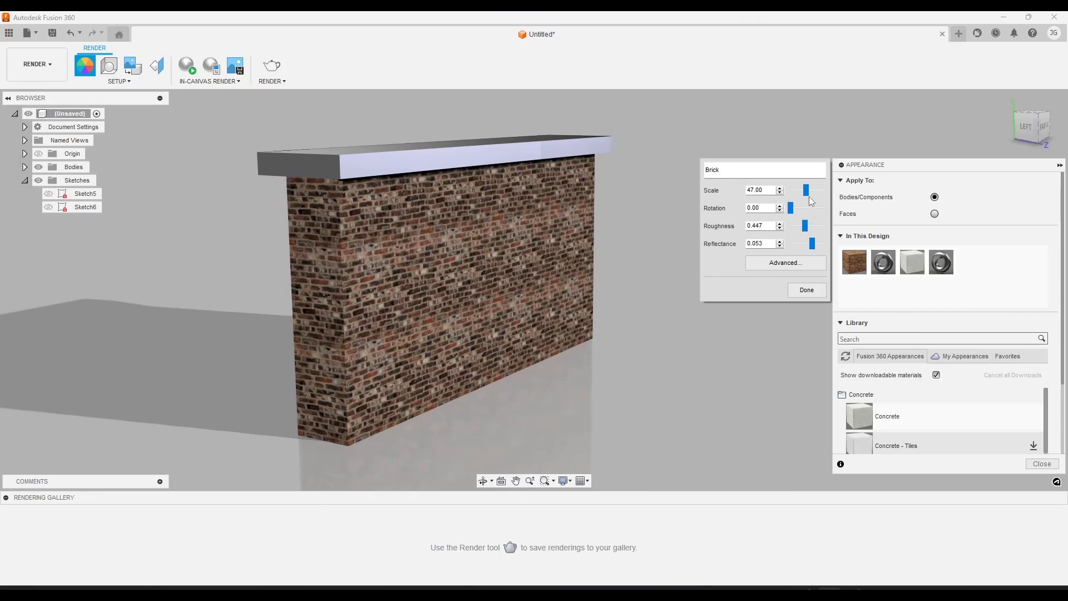
pyautogui.moveTo(806, 190); pyautogui.dragTo(788, 207)
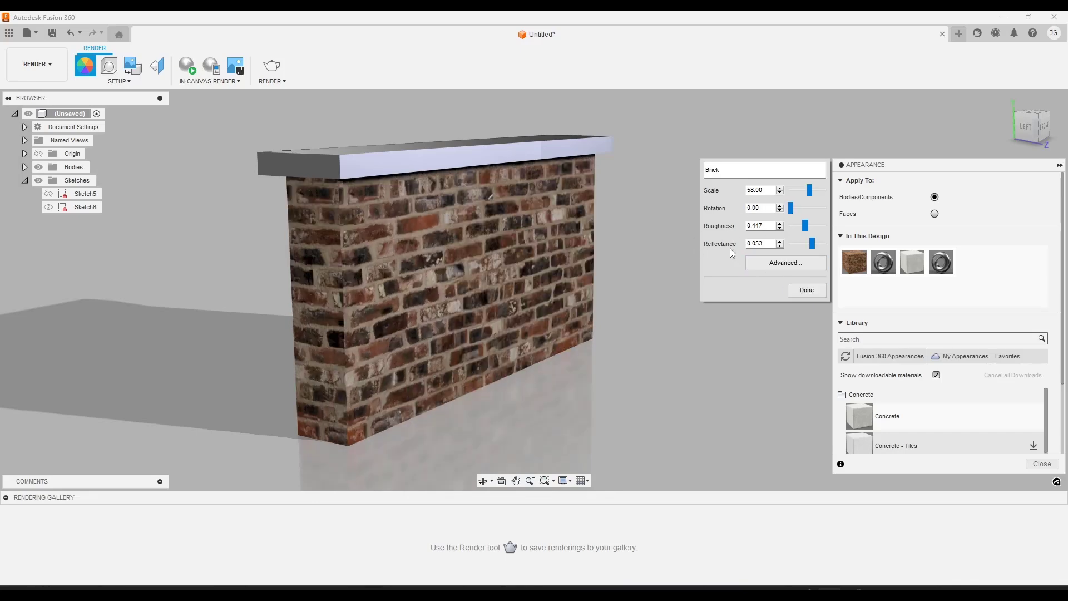
# Open the Brick's advanced material settings and view the brick_wall_005_rough_4k image from the textures folder
pyautogui.click(784, 266)
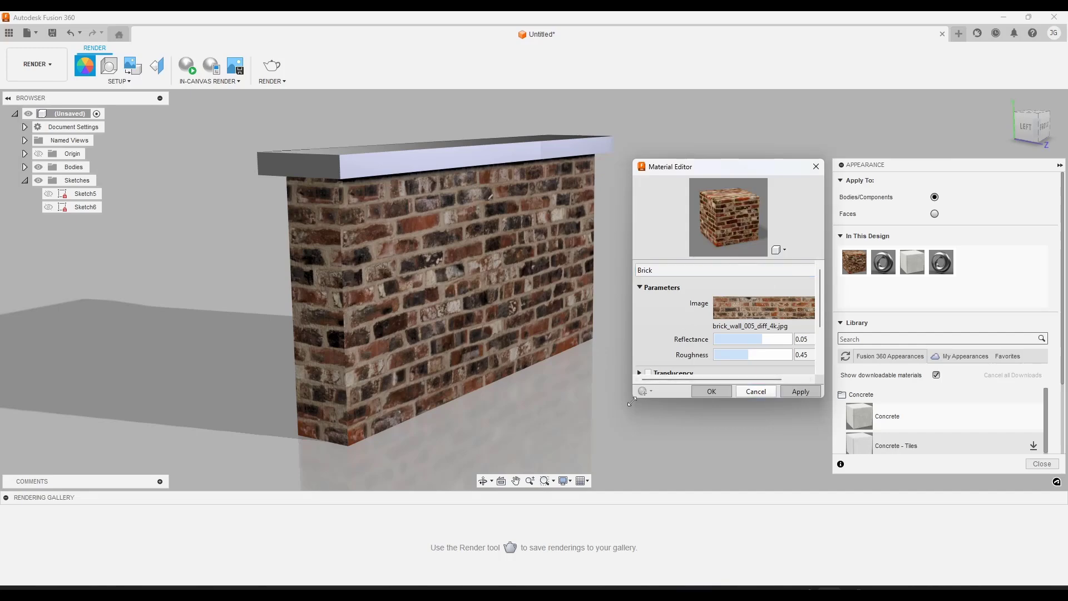
pyautogui.moveTo(631, 401); pyautogui.dragTo(517, 461)
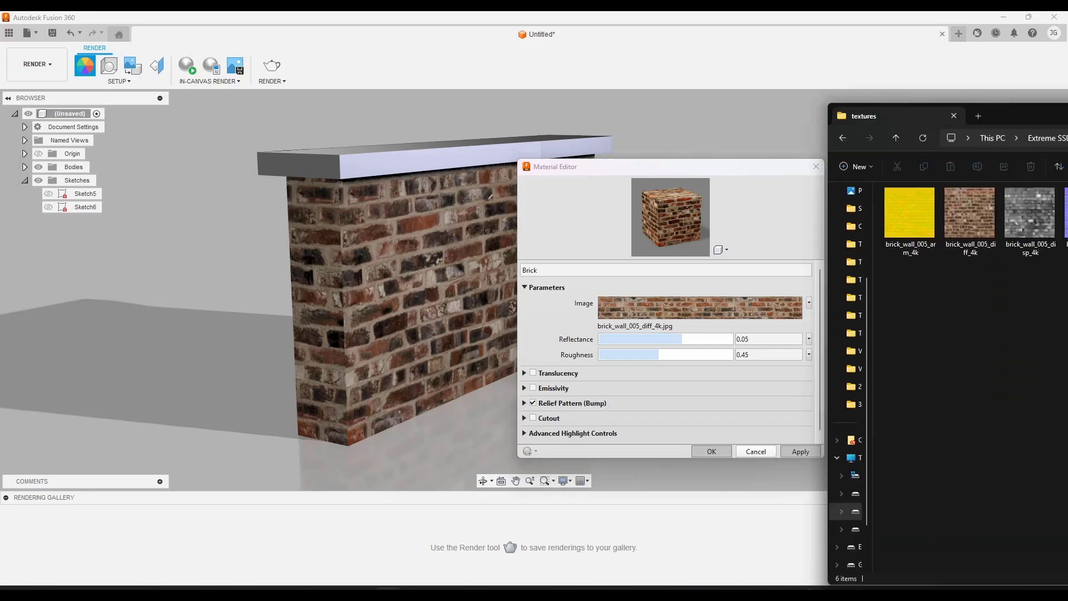
pyautogui.moveTo(1067, 102); pyautogui.dragTo(590, 92)
pyautogui.doubleClick(561, 189)
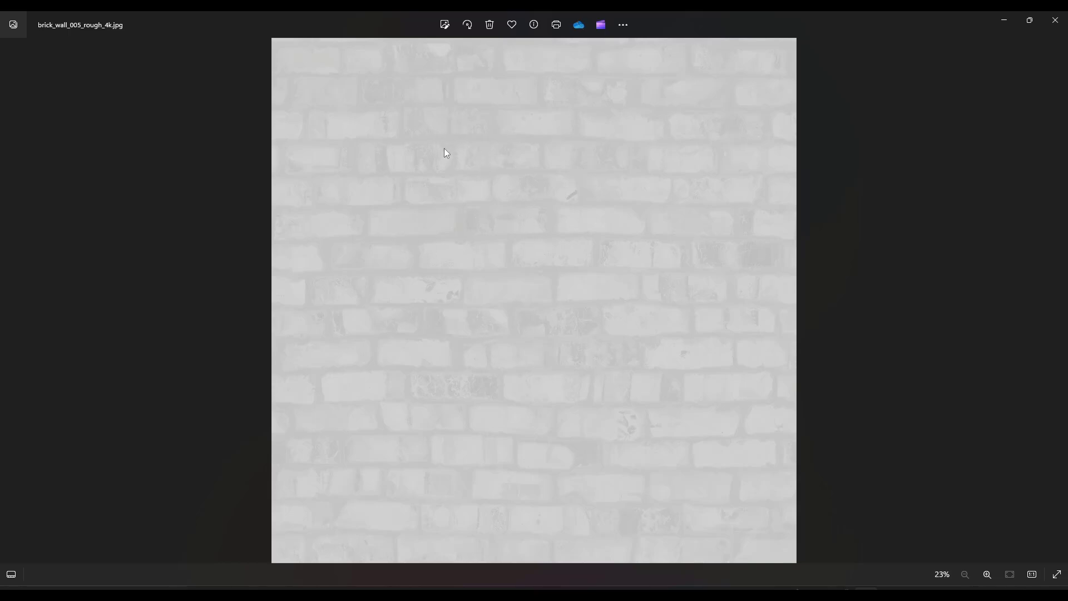
pyautogui.click(1053, 24)
pyautogui.moveTo(696, 99); pyautogui.dragTo(807, 110)
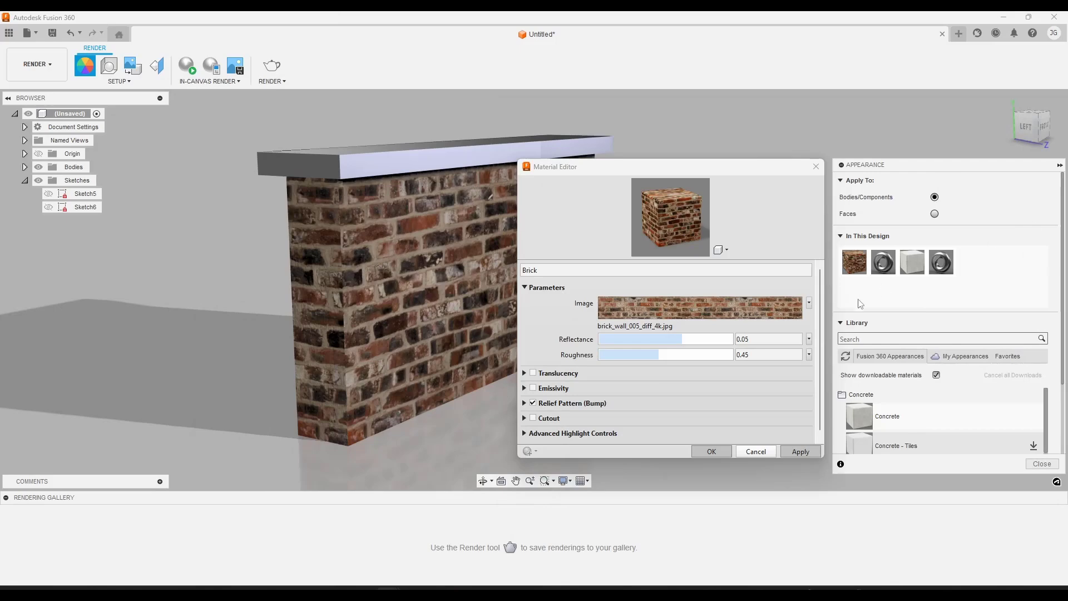
# Lower the Brick material's roughness to about 0.11 and accept the change
pyautogui.click(808, 339)
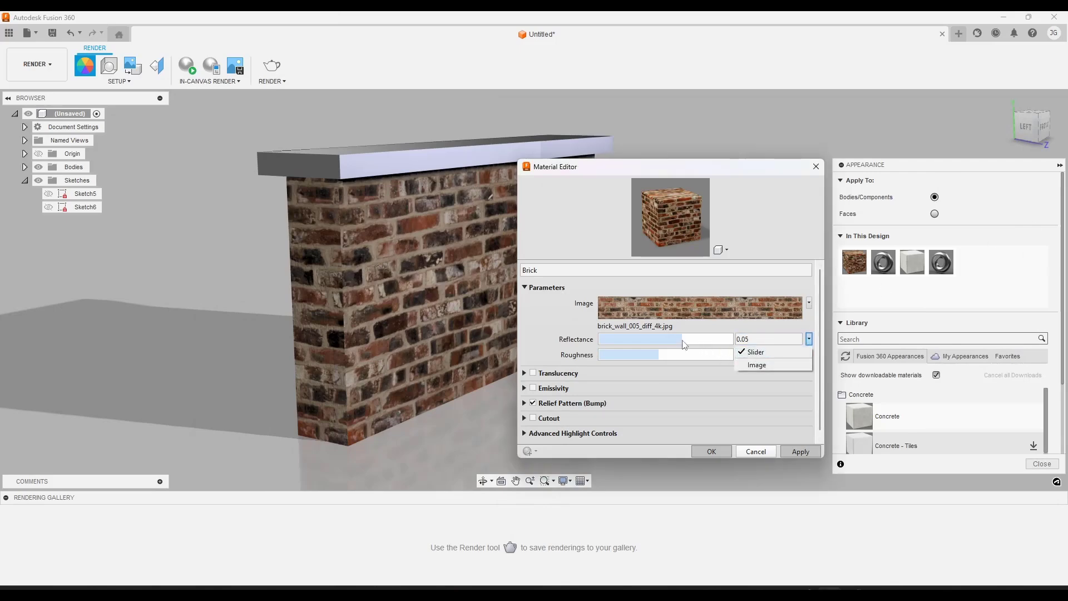
pyautogui.click(657, 356)
pyautogui.moveTo(658, 358); pyautogui.dragTo(617, 362)
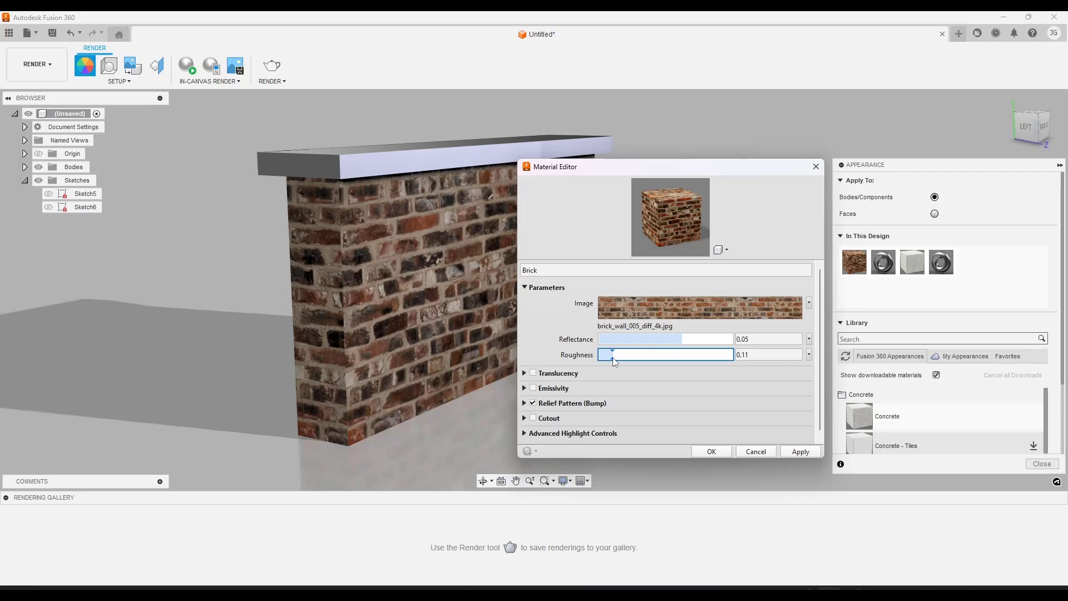
pyautogui.click(711, 451)
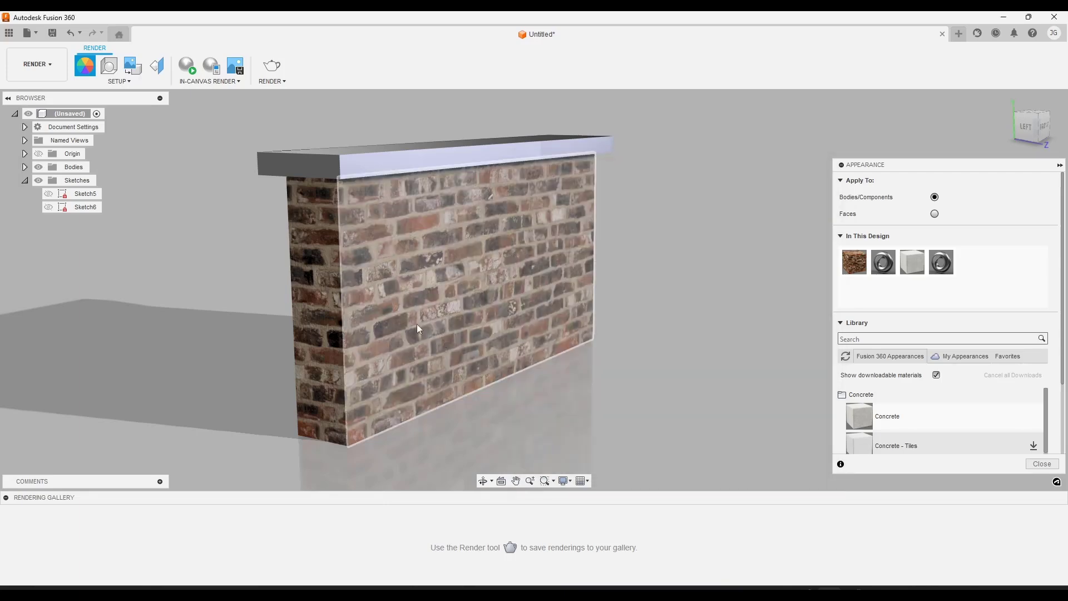
# Start the in-canvas render of the wall and reopen the Brick appearance's advanced material settings
pyautogui.keyDown('shift'); pyautogui.moveTo(416, 324); pyautogui.dragTo(383, 303, button='middle'); pyautogui.keyUp('shift')
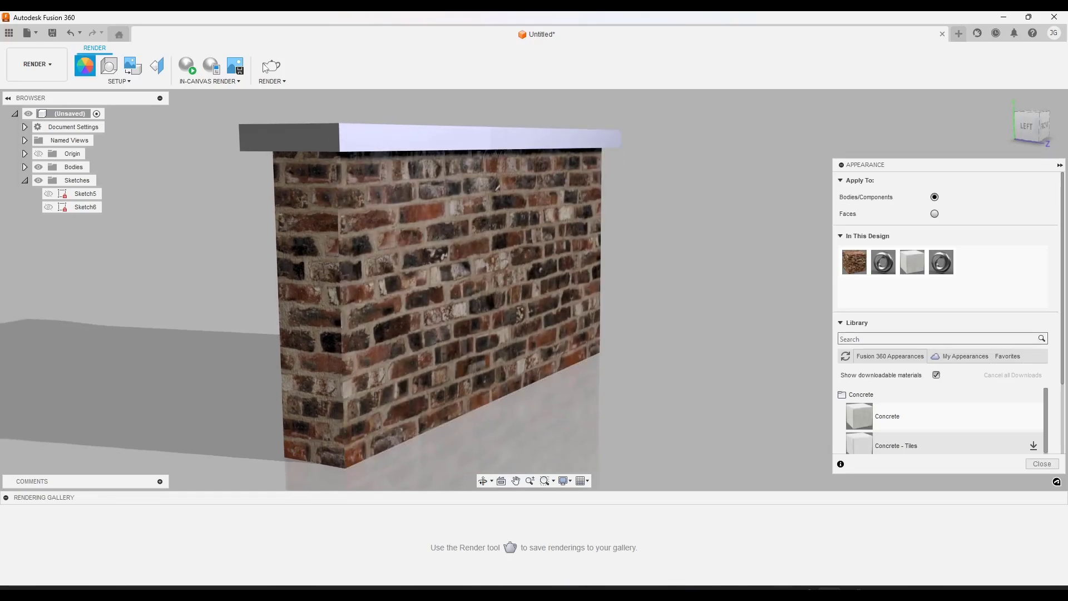
pyautogui.click(189, 68)
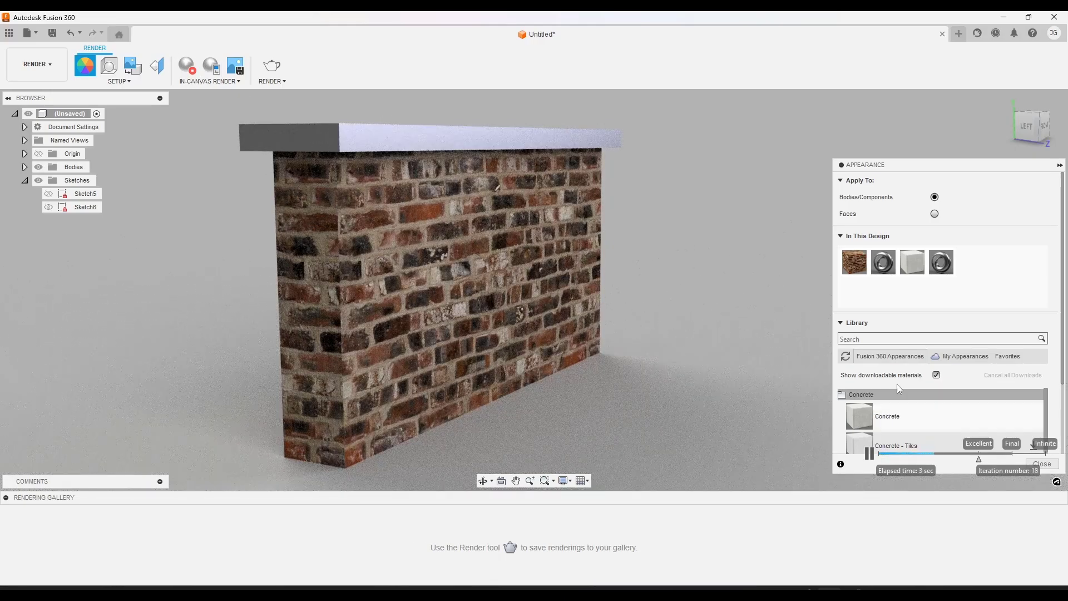
pyautogui.rightClick(850, 264)
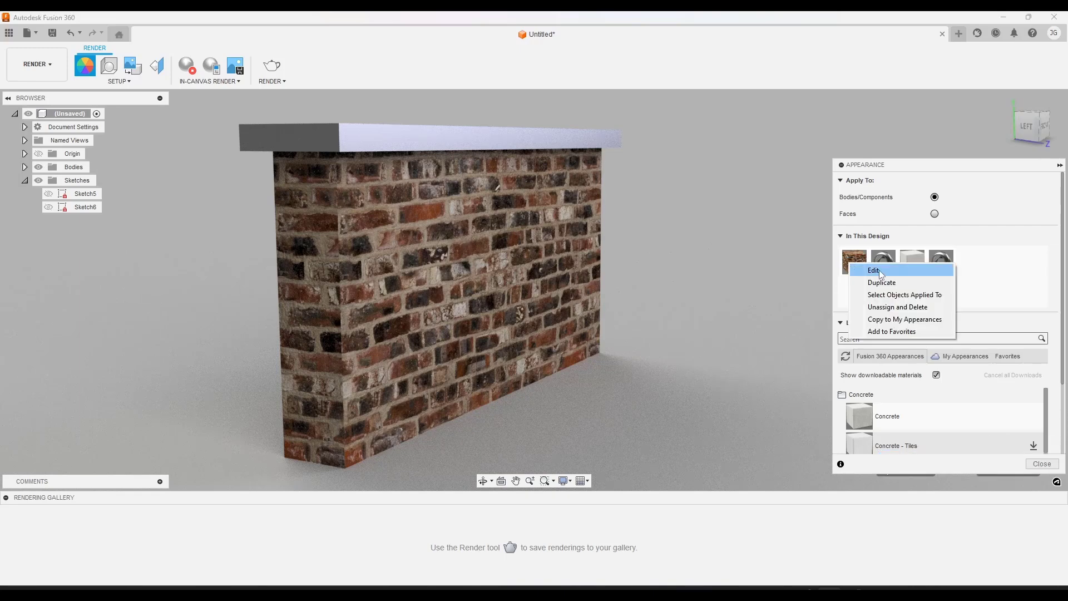
pyautogui.click(874, 270)
pyautogui.click(782, 262)
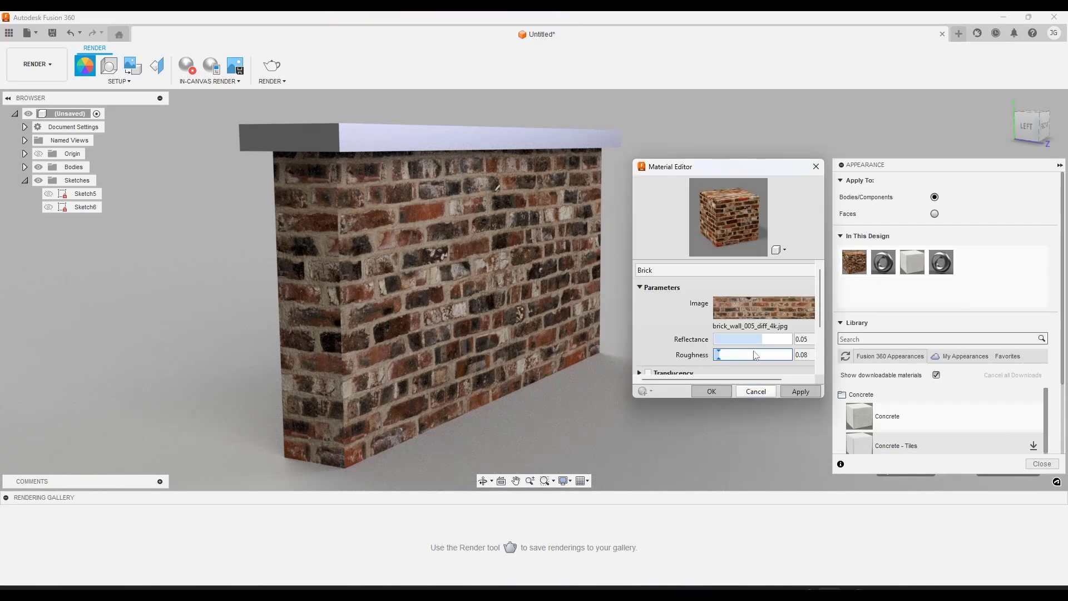
# Set the Brick material's reflectance to 0.07 and its roughness to 0.00, and enlarge the material editor
pyautogui.moveTo(725, 359); pyautogui.dragTo(678, 359)
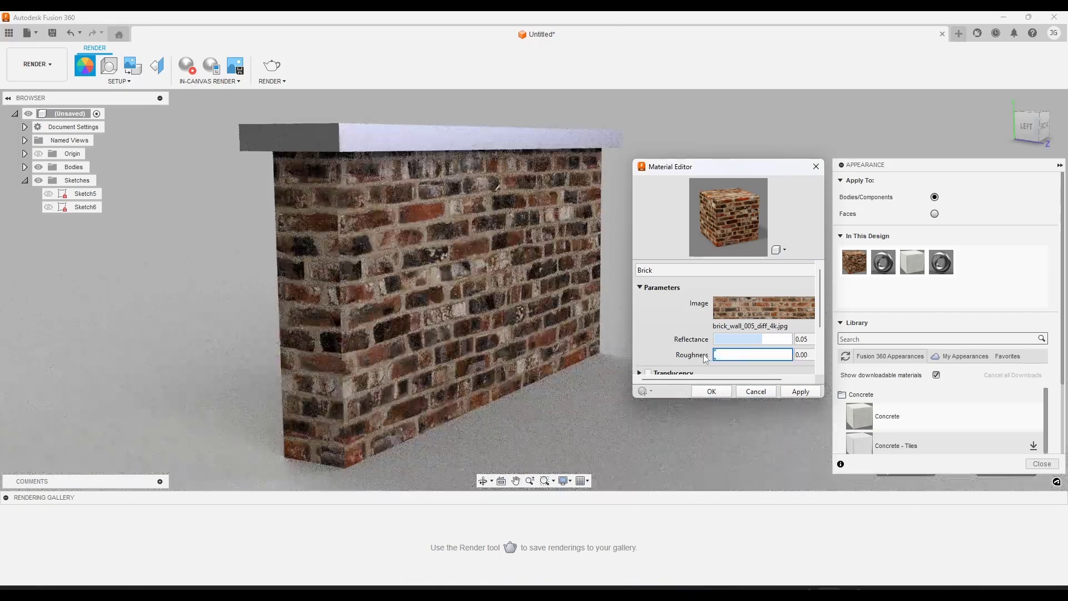
pyautogui.moveTo(715, 359); pyautogui.dragTo(726, 359)
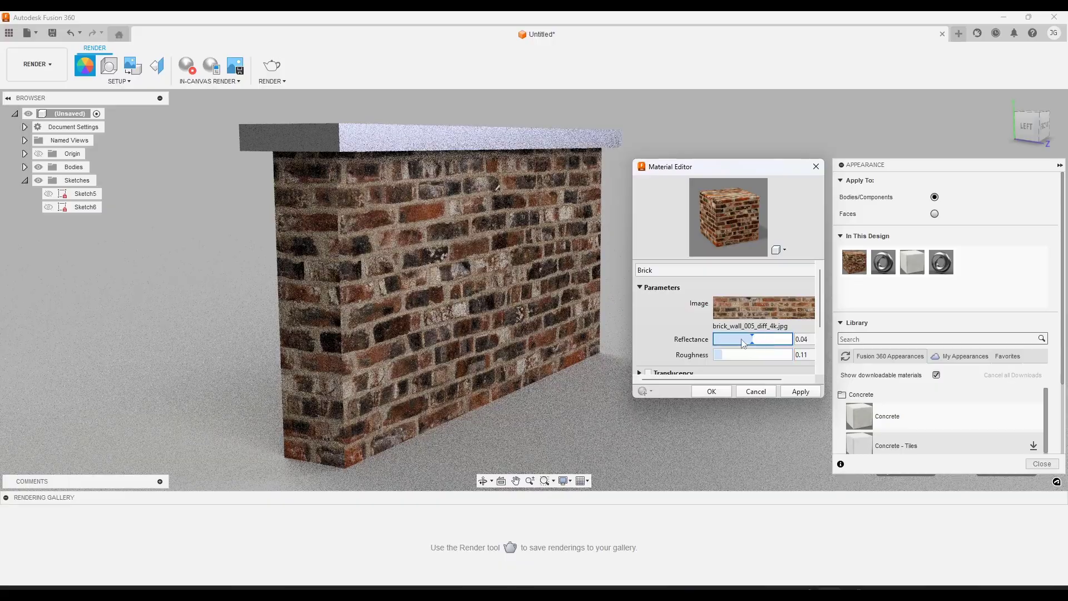
pyautogui.click(761, 340)
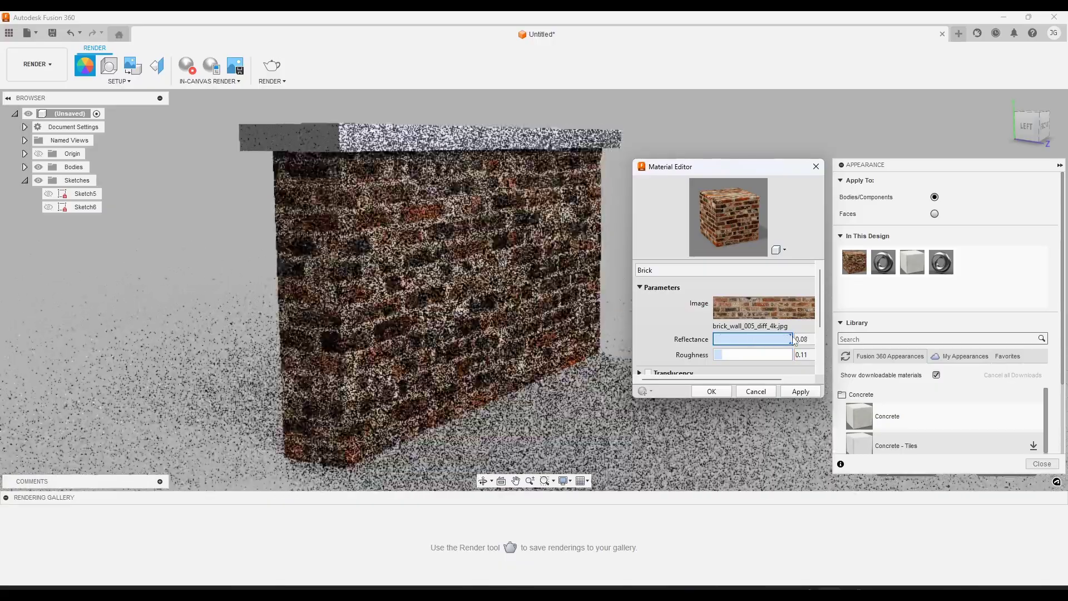
pyautogui.moveTo(761, 340); pyautogui.dragTo(782, 340)
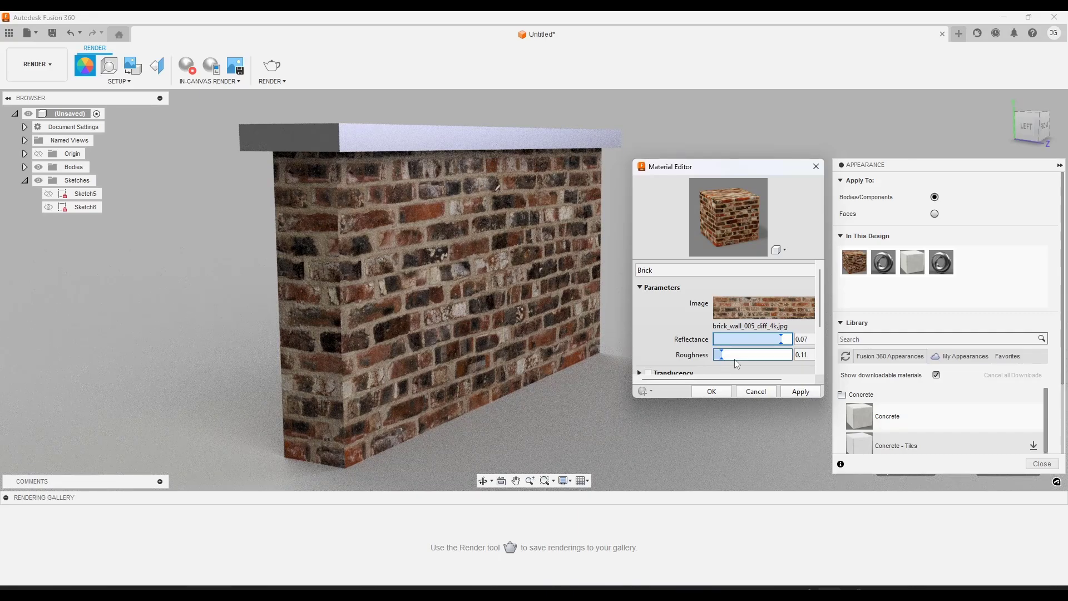
pyautogui.moveTo(735, 359); pyautogui.dragTo(714, 355)
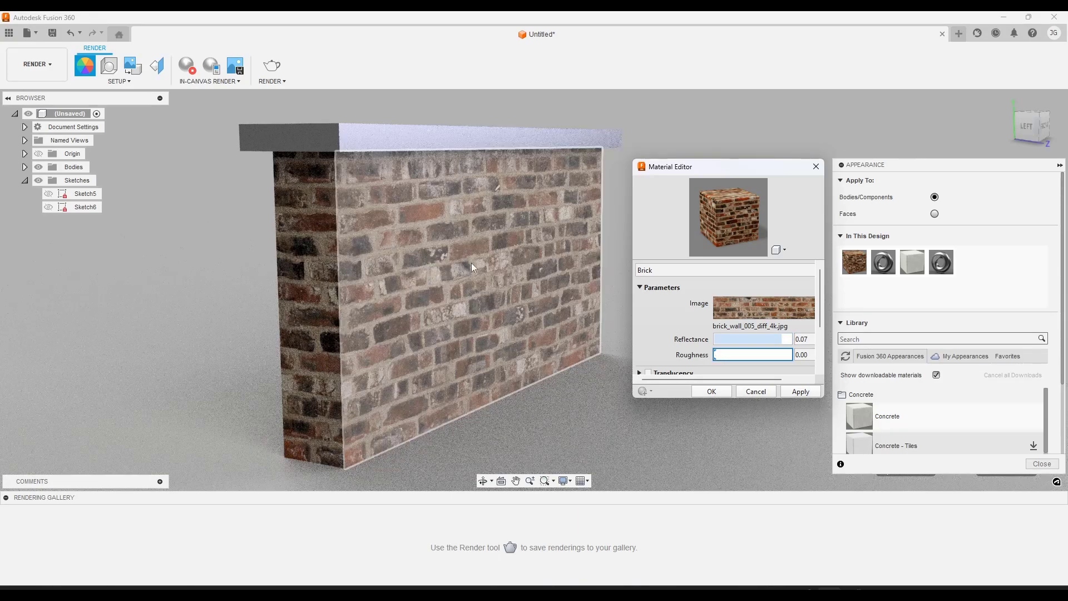
pyautogui.keyDown('shift'); pyautogui.moveTo(471, 263); pyautogui.dragTo(507, 265, button='middle'); pyautogui.keyUp('shift')
pyautogui.scroll(-2, 676, 312)
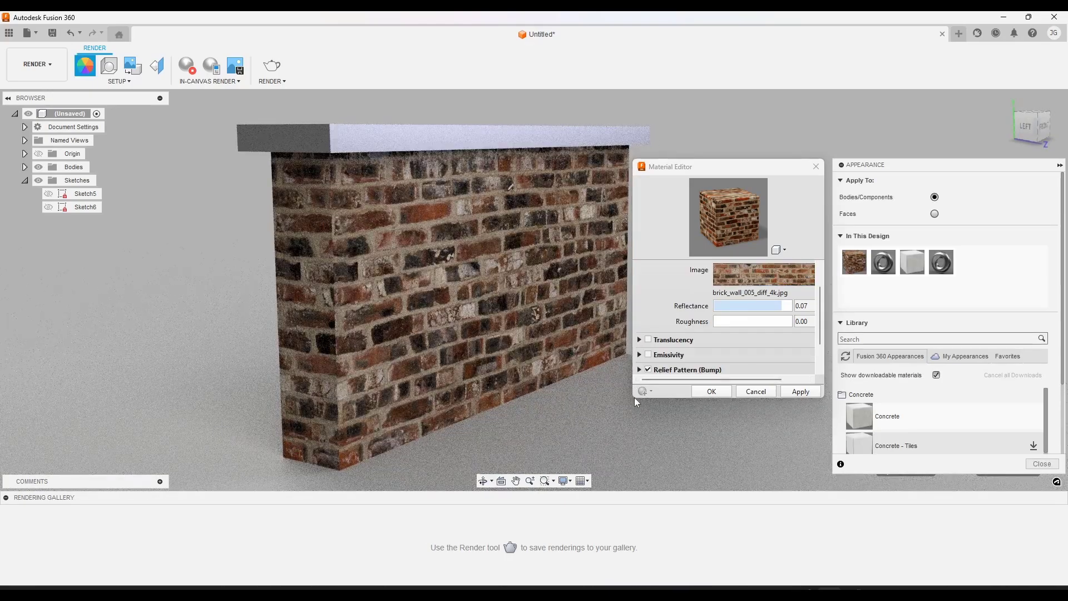
pyautogui.moveTo(634, 397); pyautogui.dragTo(520, 451)
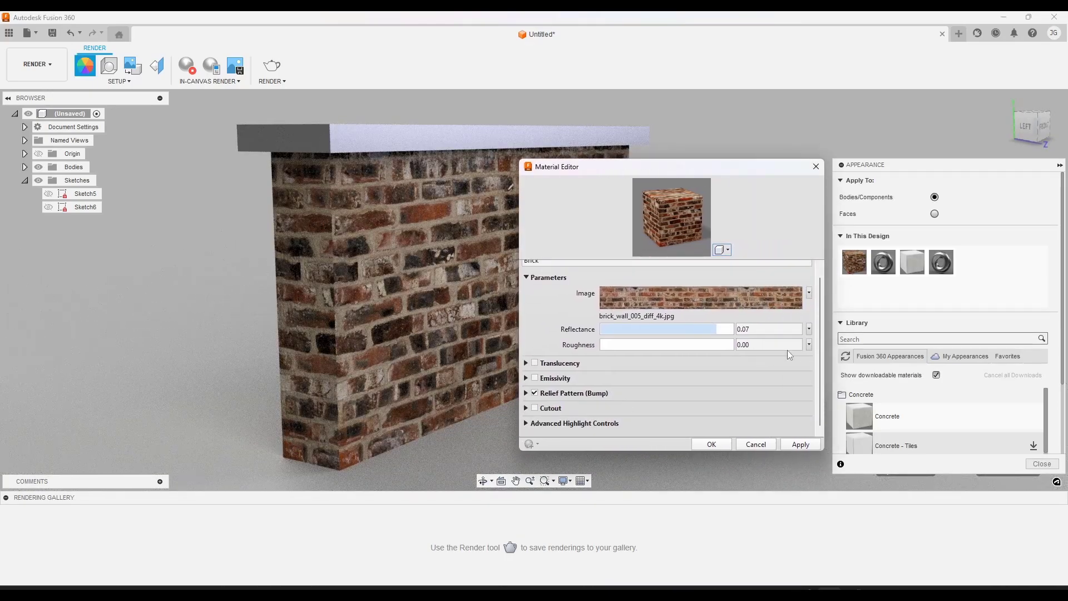
pyautogui.click(809, 329)
pyautogui.click(758, 352)
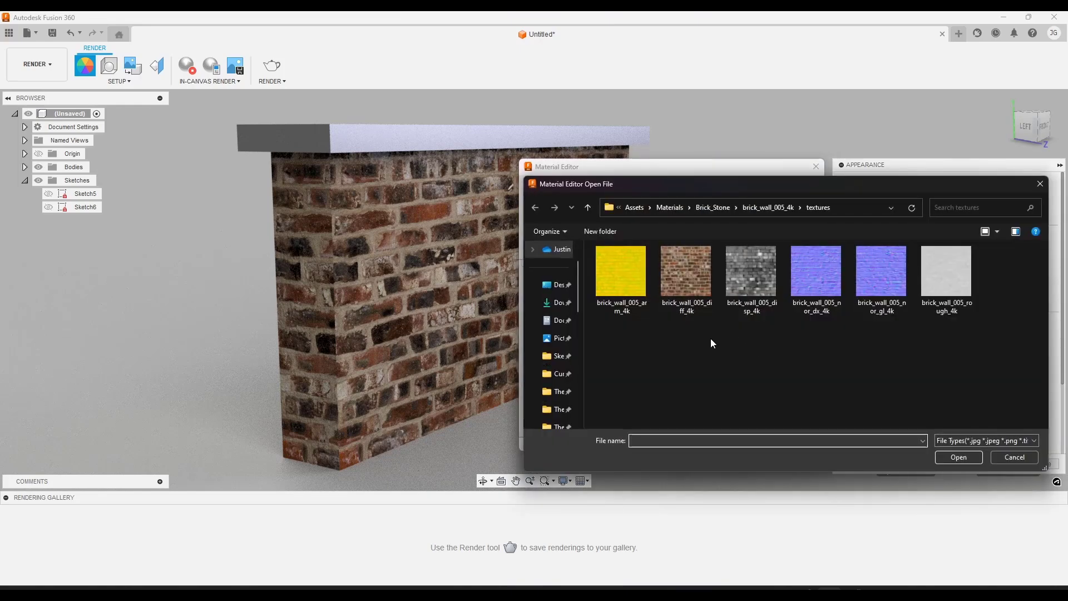
pyautogui.click(1014, 457)
# Use the brick_wall_005_rough_4k image for the Brick material's roughness and apply the change
pyautogui.click(809, 345)
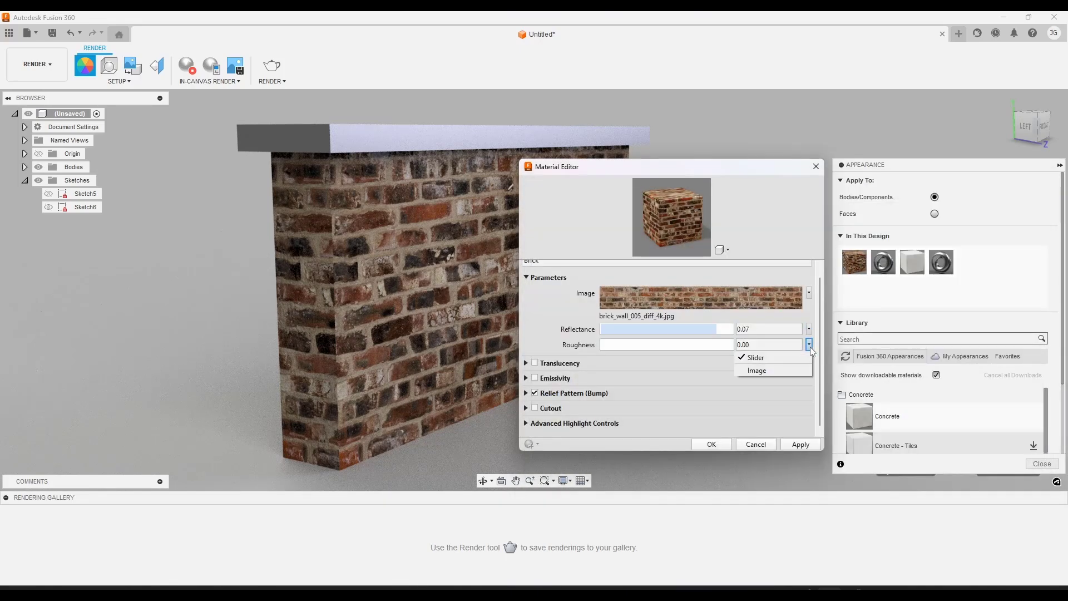
pyautogui.click(769, 371)
pyautogui.doubleClick(940, 278)
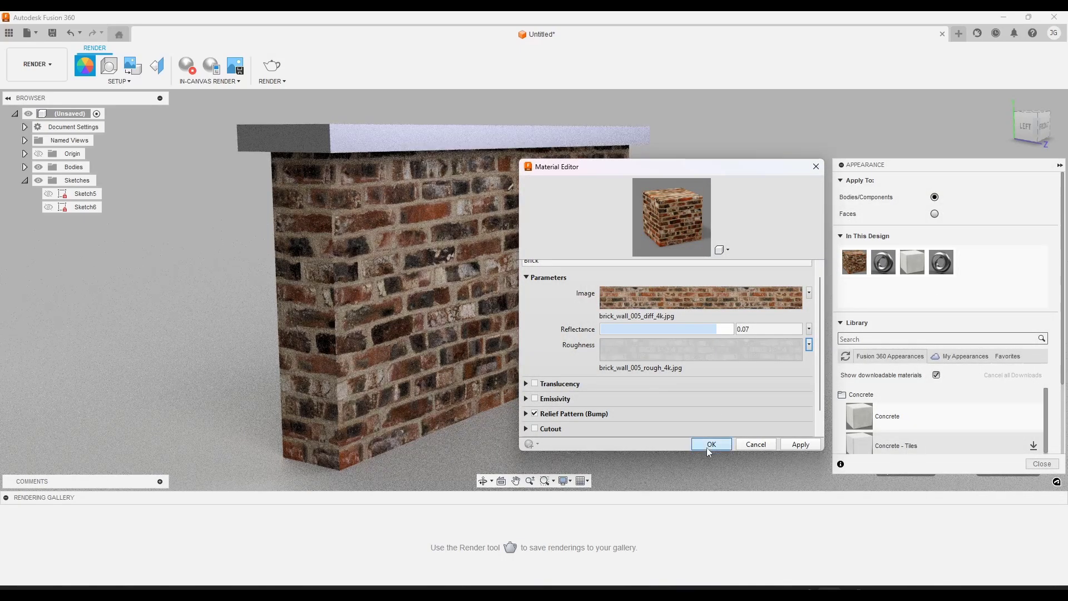
pyautogui.click(794, 445)
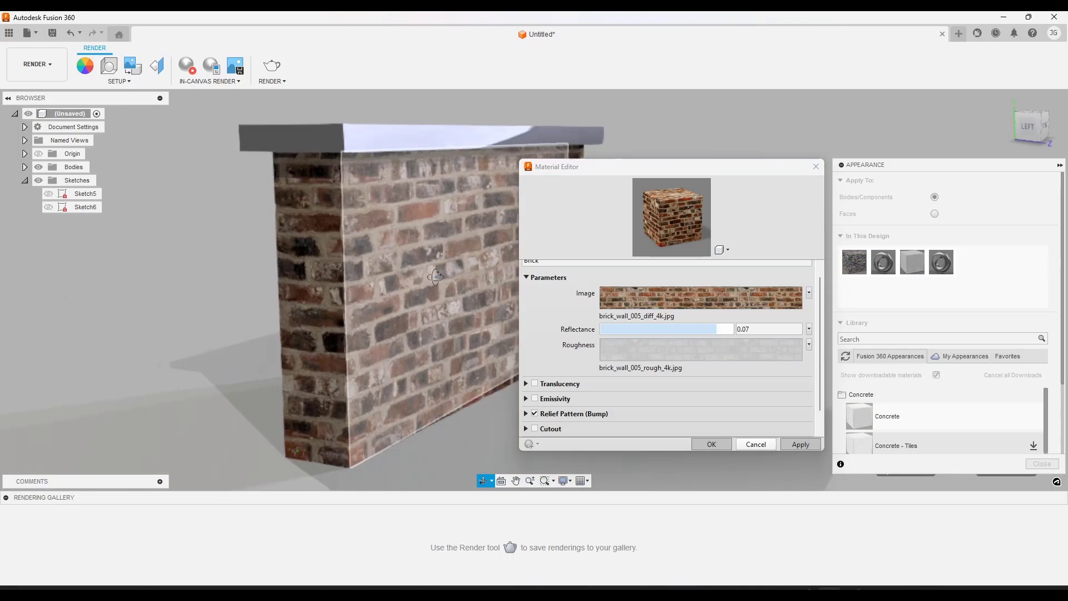
# Expand the Brick material's Relief Pattern (Bump) settings, switching the relief pattern off and back on
pyautogui.keyDown('shift'); pyautogui.moveTo(427, 273); pyautogui.dragTo(378, 245, button='middle'); pyautogui.keyUp('shift')
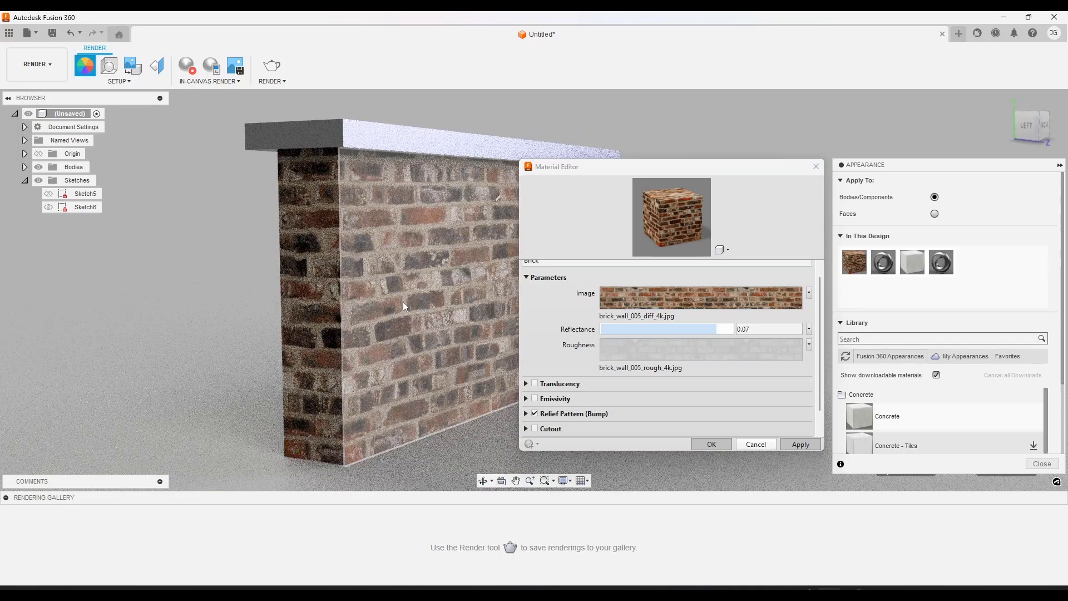
pyautogui.scroll(-1, 563, 335)
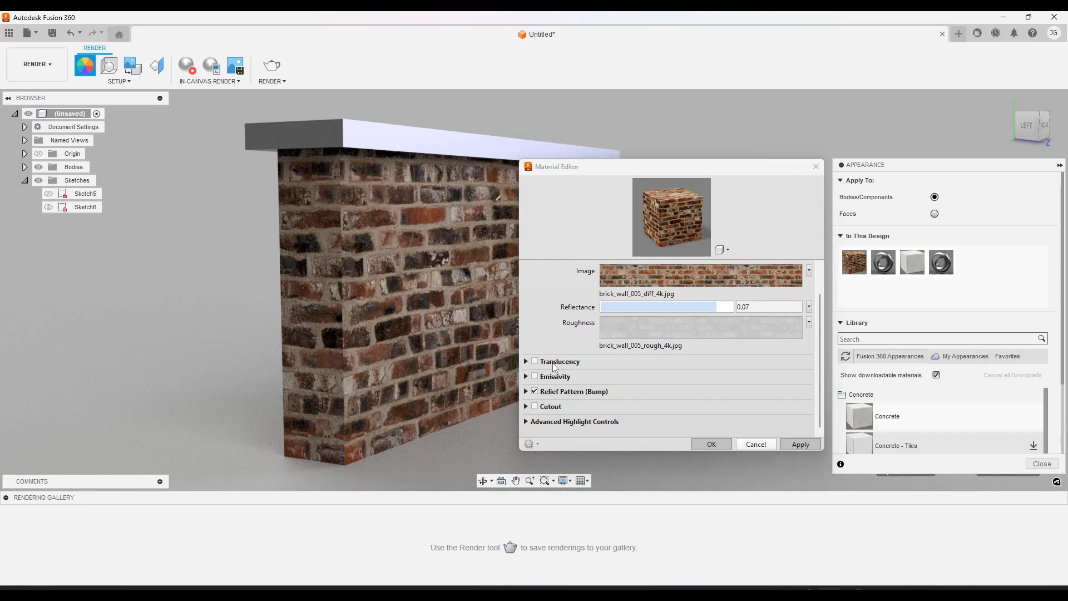
pyautogui.click(533, 392)
pyautogui.click(525, 392)
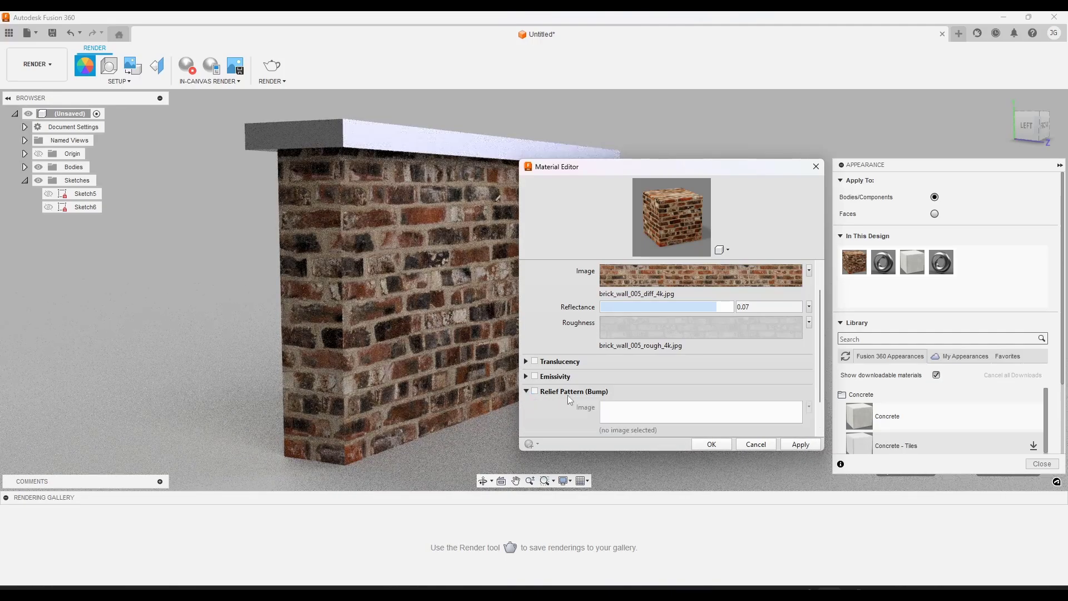
pyautogui.scroll(-2, 563, 390)
pyautogui.click(535, 351)
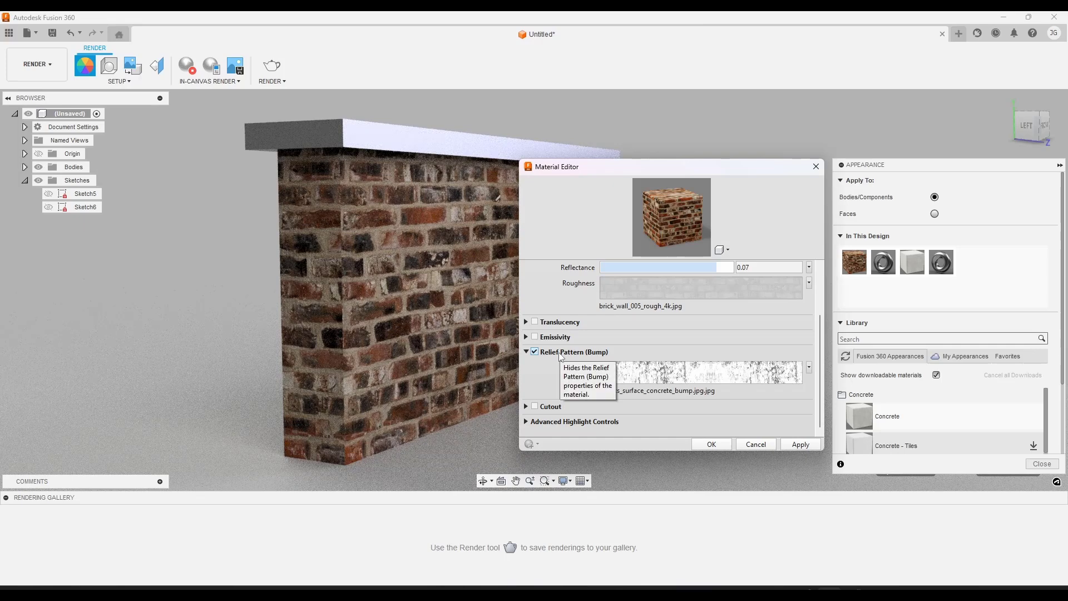
pyautogui.moveTo(707, 378)
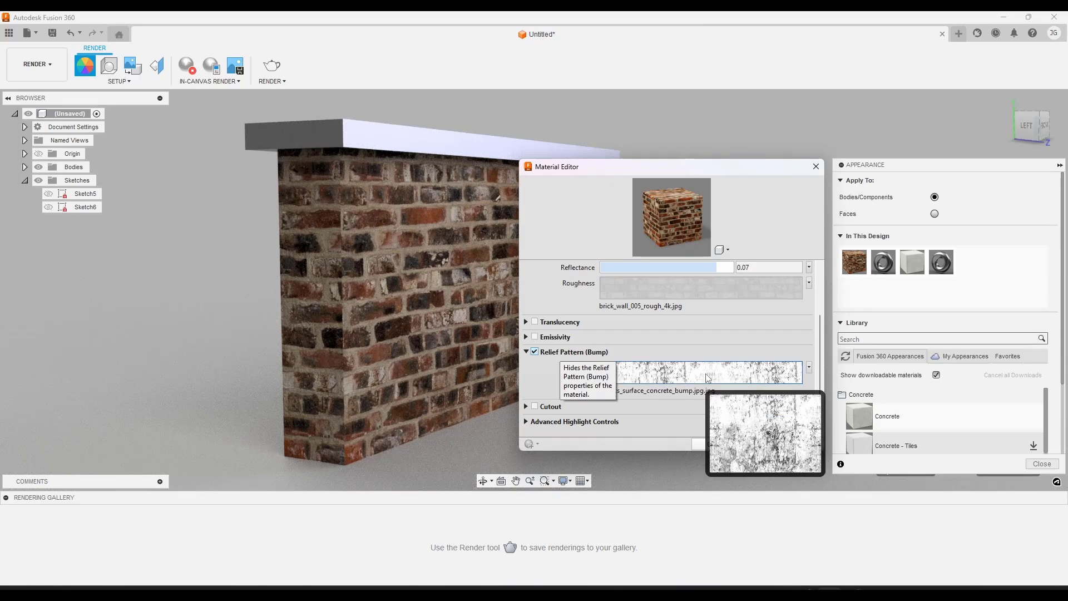
# Open the relief pattern image for editing in a widened Texture Editor and set its data type to Normal Map
pyautogui.keyDown('shift'); pyautogui.moveTo(379, 300); pyautogui.dragTo(467, 306, button='middle'); pyautogui.keyUp('shift')
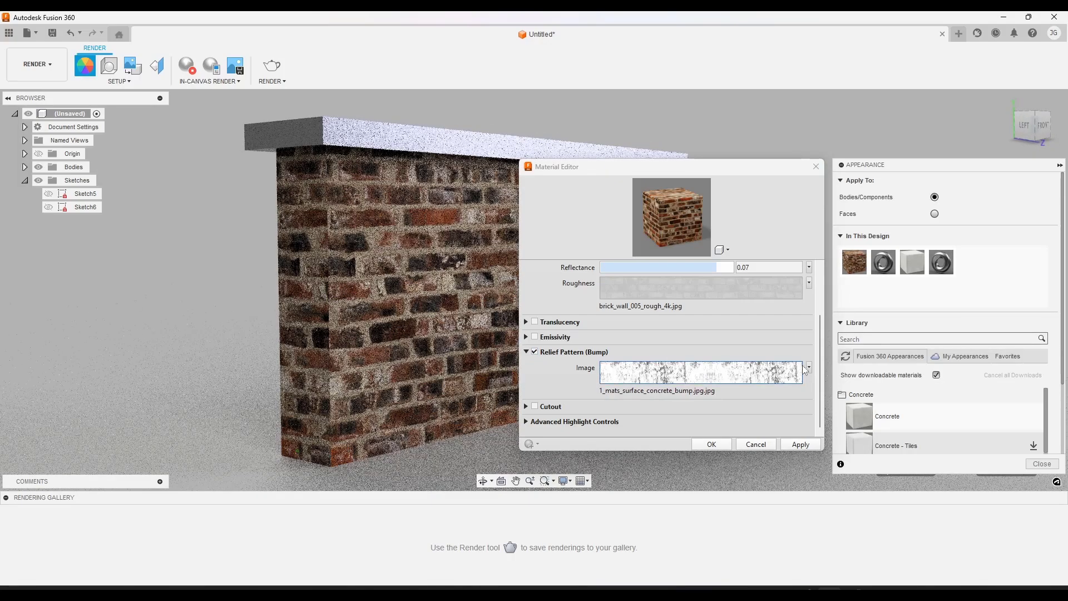
pyautogui.click(809, 369)
pyautogui.click(777, 393)
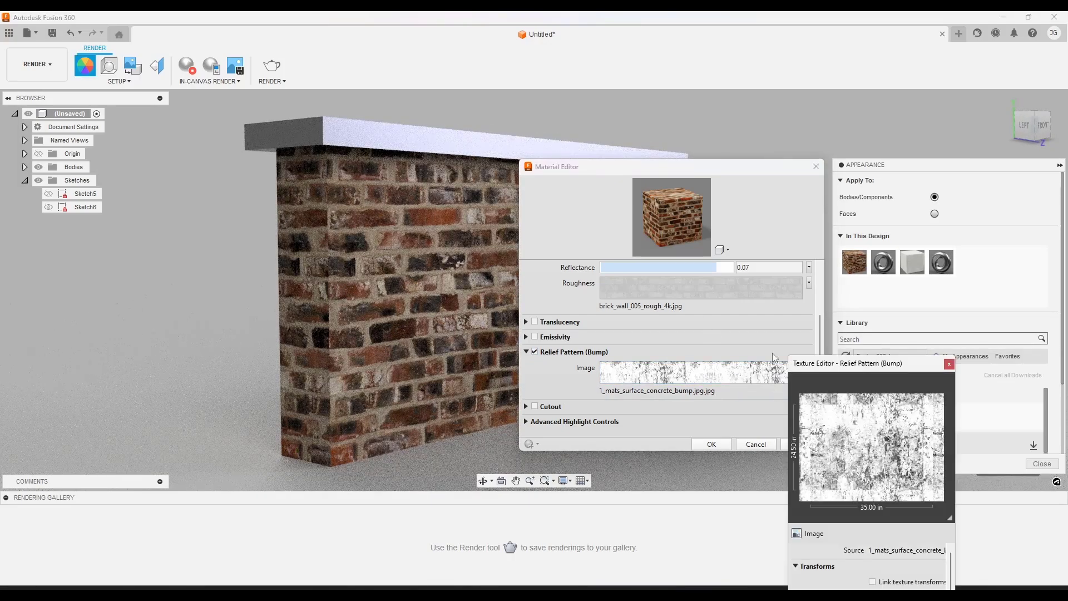
pyautogui.moveTo(865, 368); pyautogui.dragTo(860, 100)
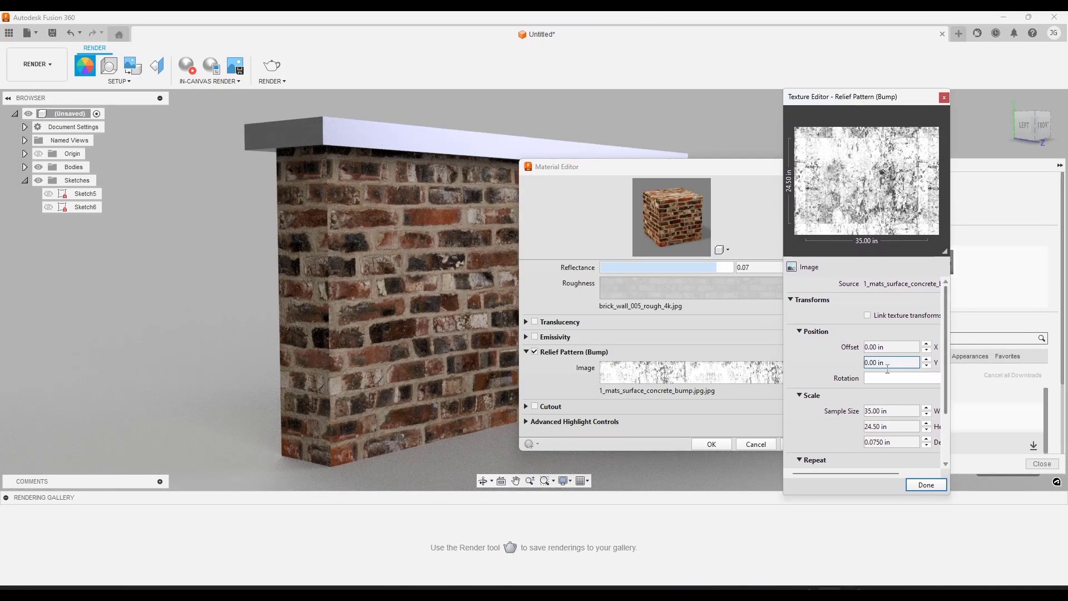
pyautogui.moveTo(783, 335); pyautogui.dragTo(683, 334)
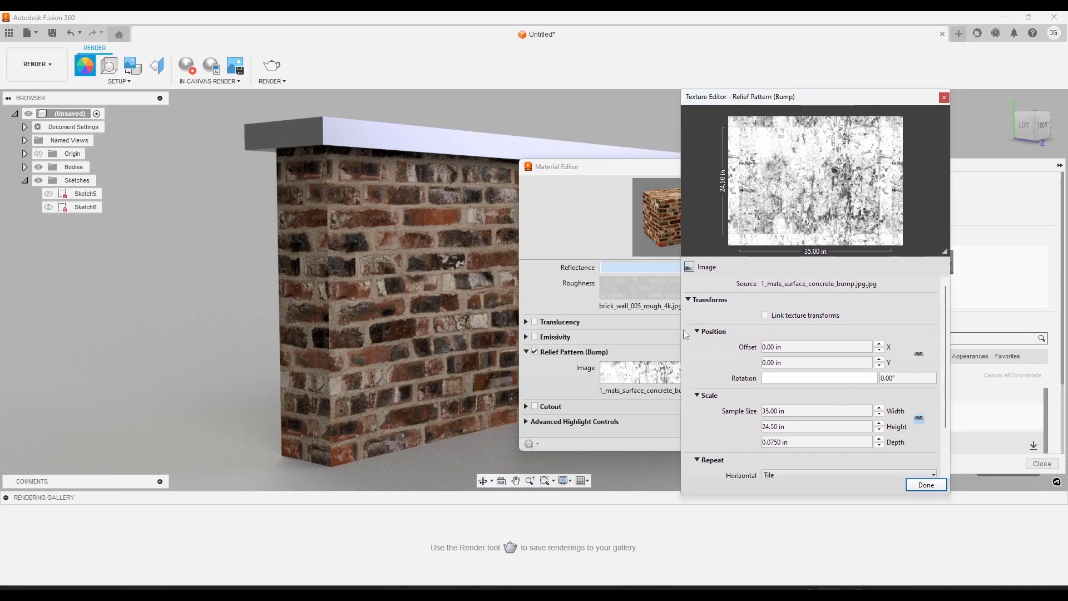
pyautogui.scroll(-2, 739, 350)
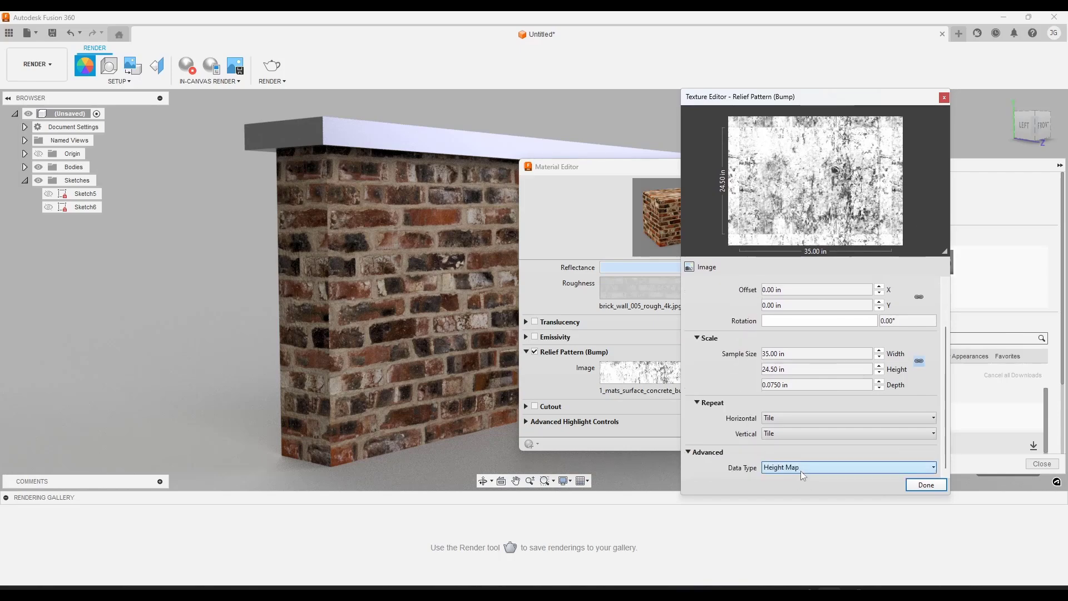
pyautogui.click(800, 469)
pyautogui.click(883, 491)
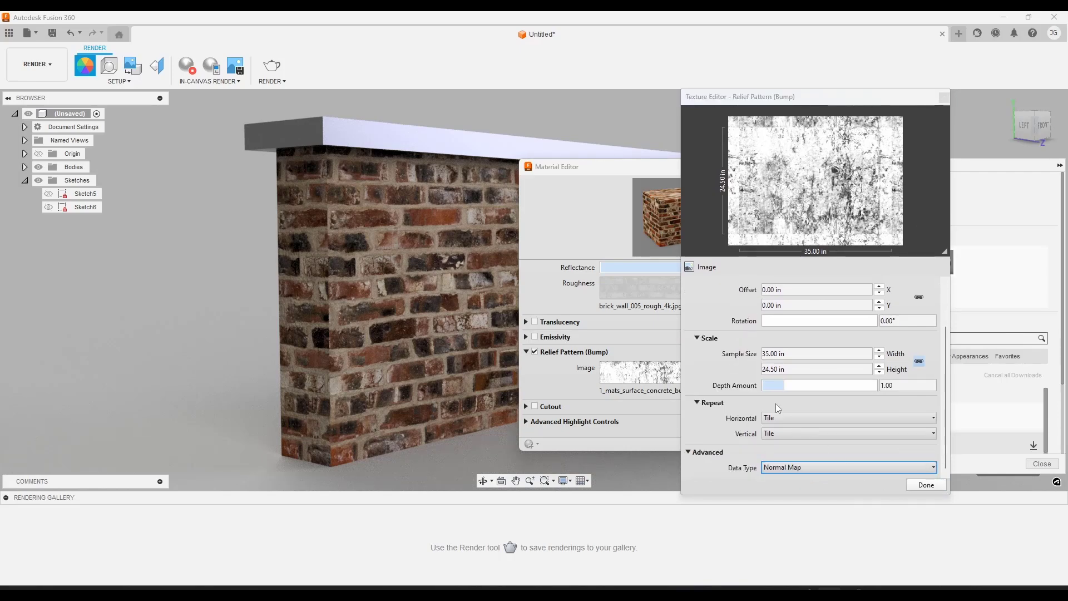
# Set the relief pattern texture's X offset to 0.05 in and link its texture transforms
pyautogui.keyDown('shift'); pyautogui.moveTo(502, 331); pyautogui.dragTo(455, 252, button='middle'); pyautogui.keyUp('shift')
pyautogui.scroll(5, 472, 299)
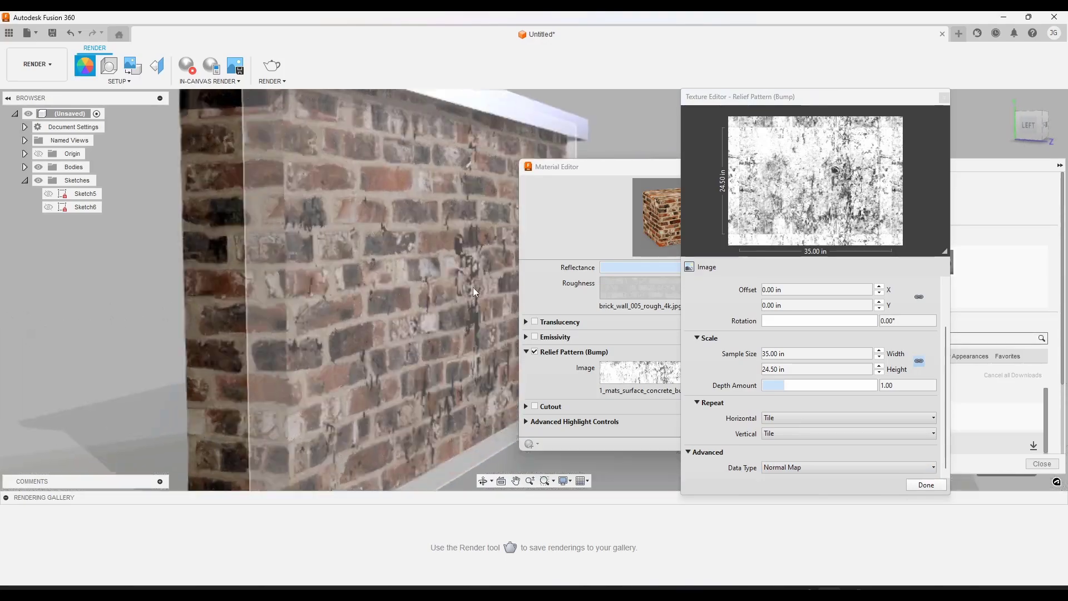
pyautogui.keyDown('shift'); pyautogui.moveTo(461, 272); pyautogui.dragTo(312, 259, button='middle'); pyautogui.keyUp('shift')
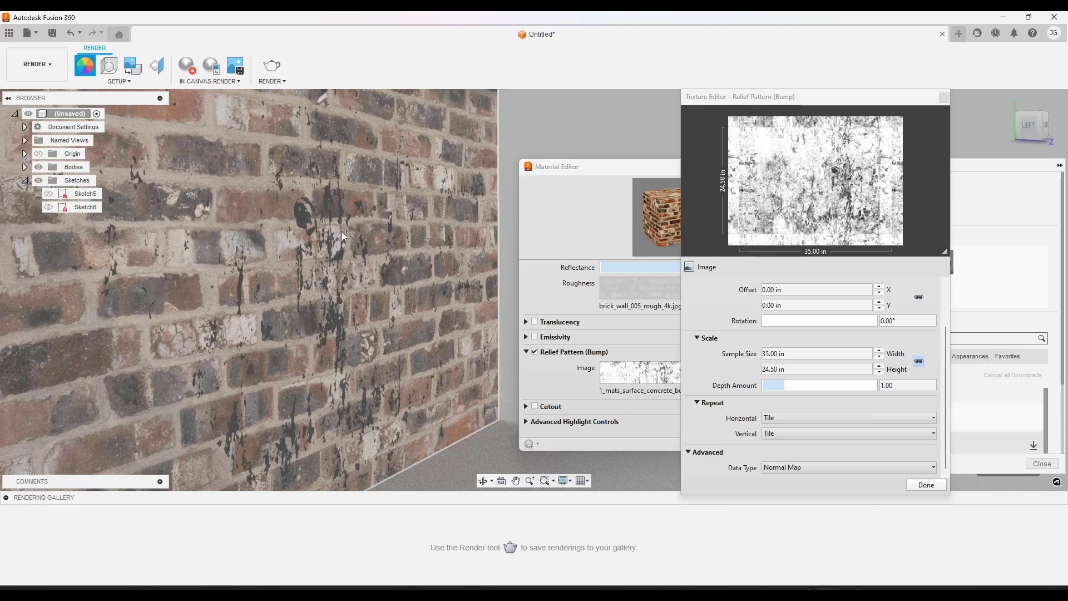
pyautogui.keyDown('shift'); pyautogui.moveTo(391, 251); pyautogui.dragTo(413, 277, button='middle'); pyautogui.keyUp('shift')
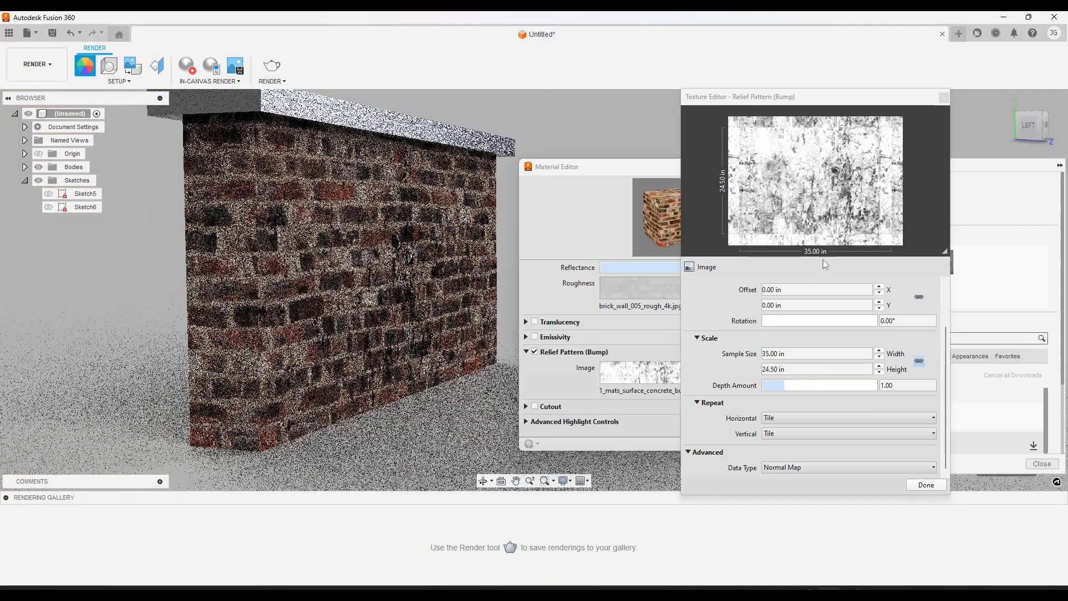
pyautogui.click(790, 290)
pyautogui.scroll(3, 790, 288)
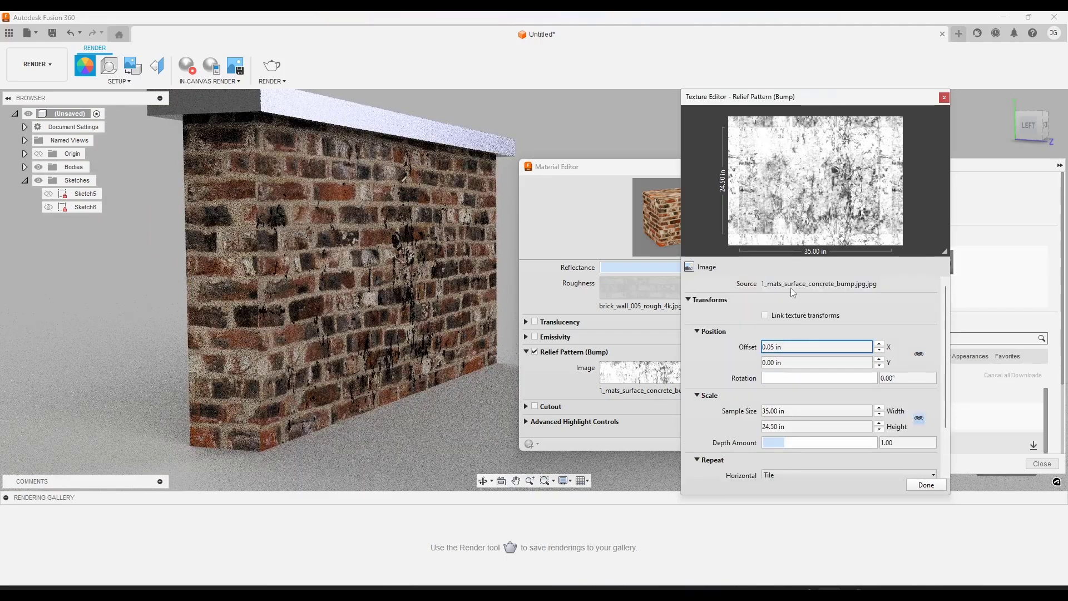
pyautogui.click(803, 315)
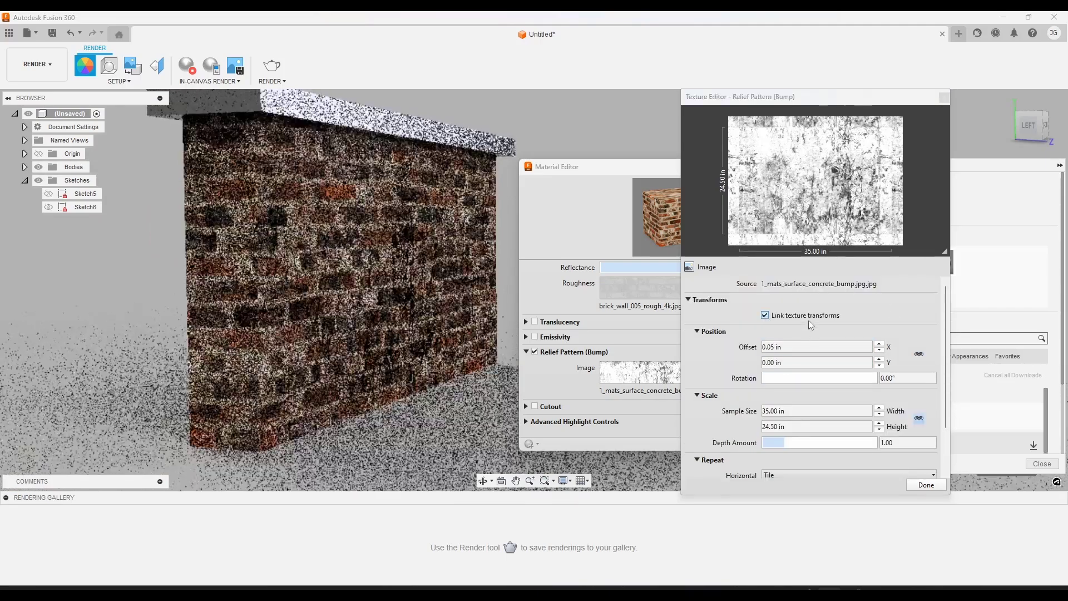
# Use the brick_wall_005_nor_dx_4k image as the relief pattern, accept the texture and inspect the wall's surface
pyautogui.click(805, 284)
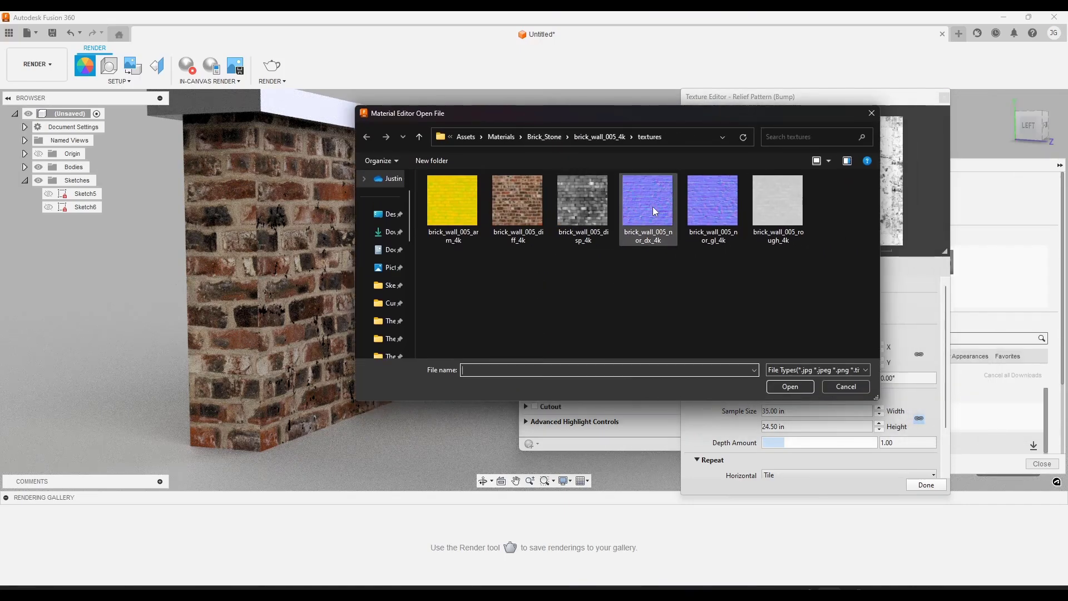
pyautogui.doubleClick(652, 206)
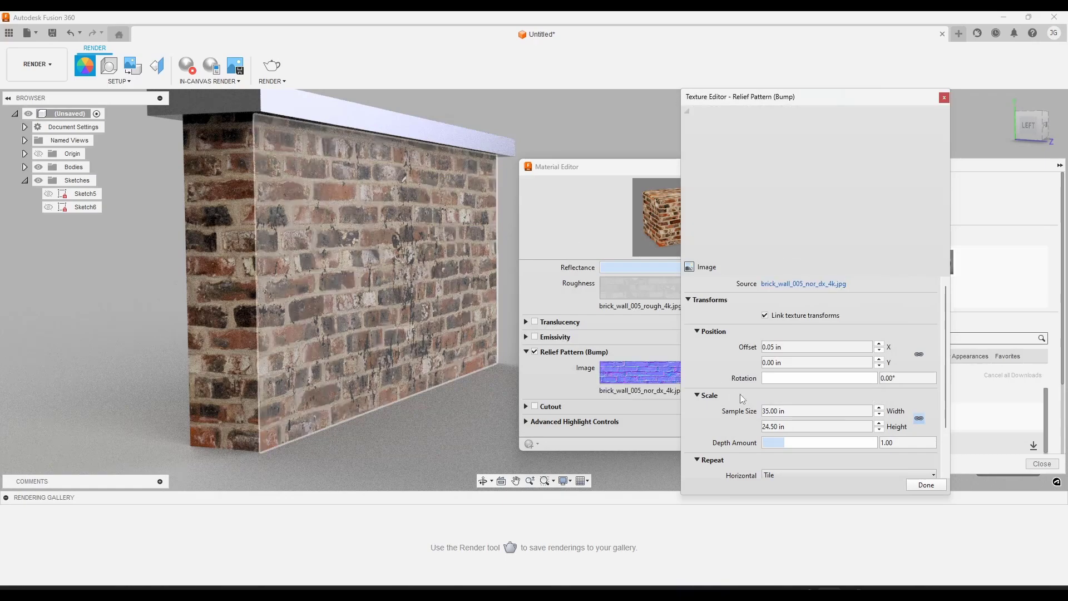
pyautogui.click(925, 484)
pyautogui.scroll(5, 328, 266)
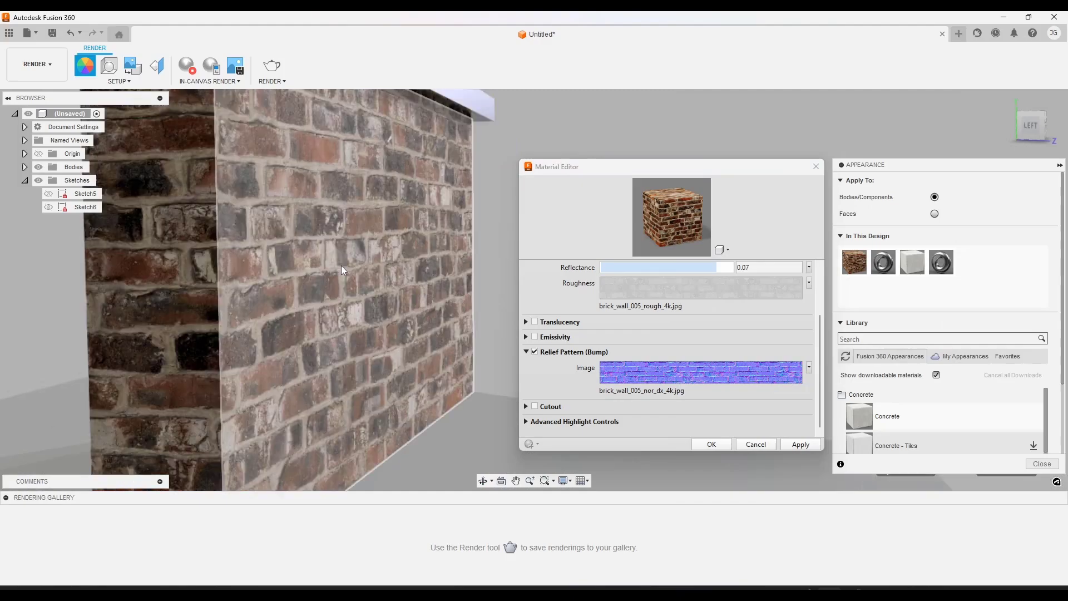
pyautogui.keyDown('shift'); pyautogui.moveTo(342, 265); pyautogui.dragTo(393, 290, button='middle'); pyautogui.keyUp('shift')
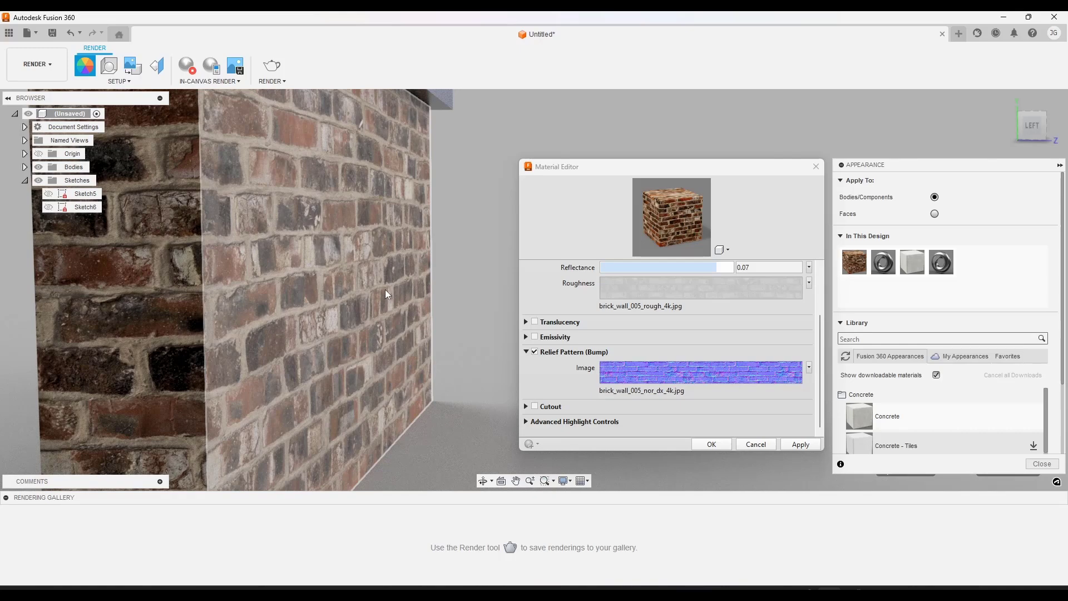
pyautogui.scroll(-5, 386, 290)
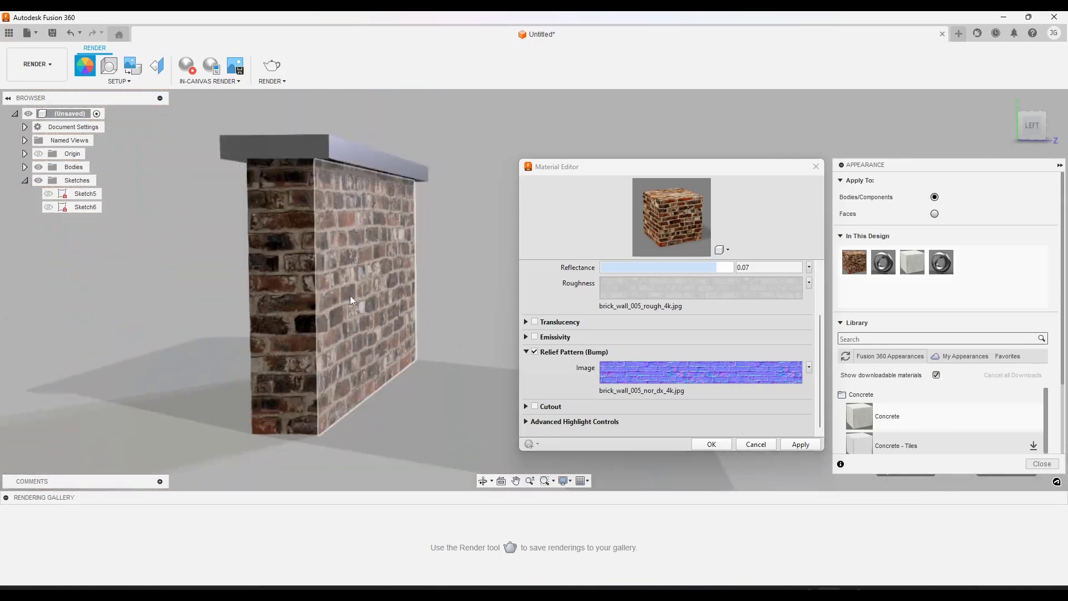
pyautogui.keyDown('shift'); pyautogui.moveTo(350, 301); pyautogui.dragTo(334, 295, button='middle'); pyautogui.keyUp('shift')
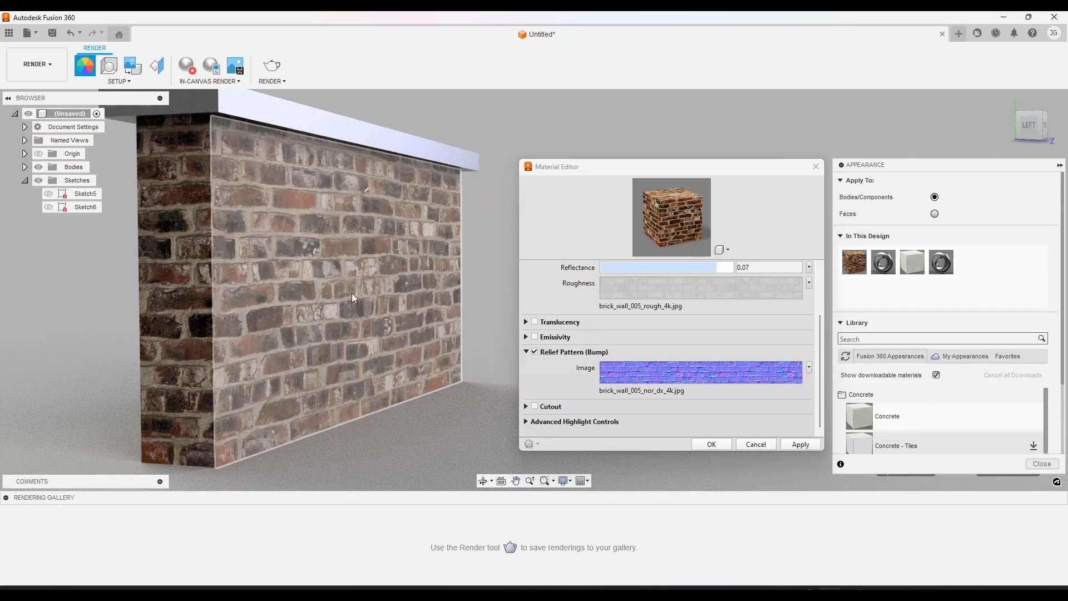
# Replace the relief pattern image with brick_wall_005_disp_4k and set its data type to Height Map
pyautogui.click(809, 369)
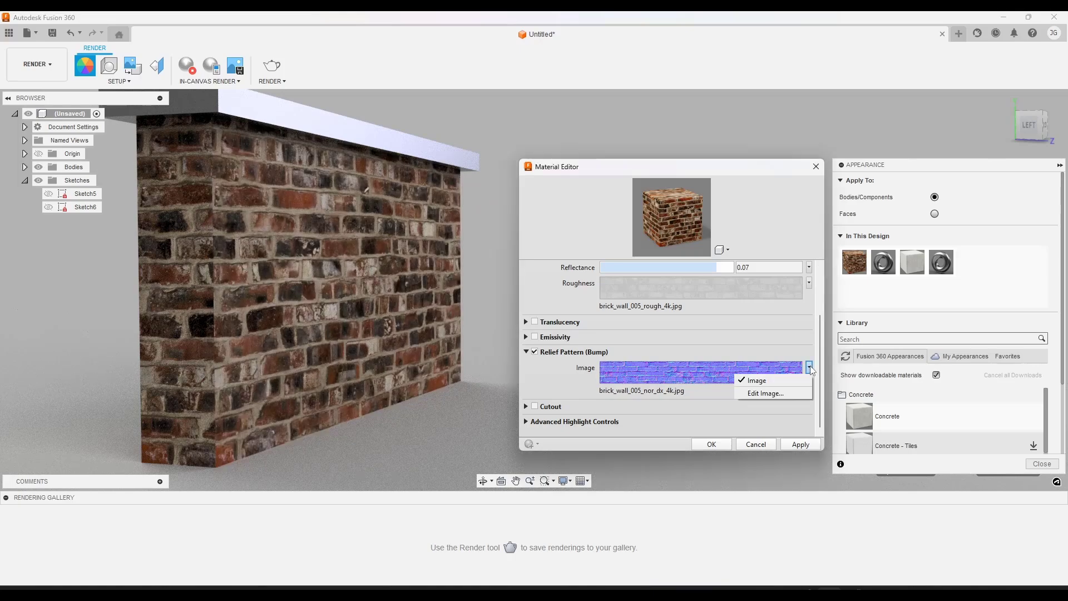
pyautogui.click(770, 396)
pyautogui.click(793, 285)
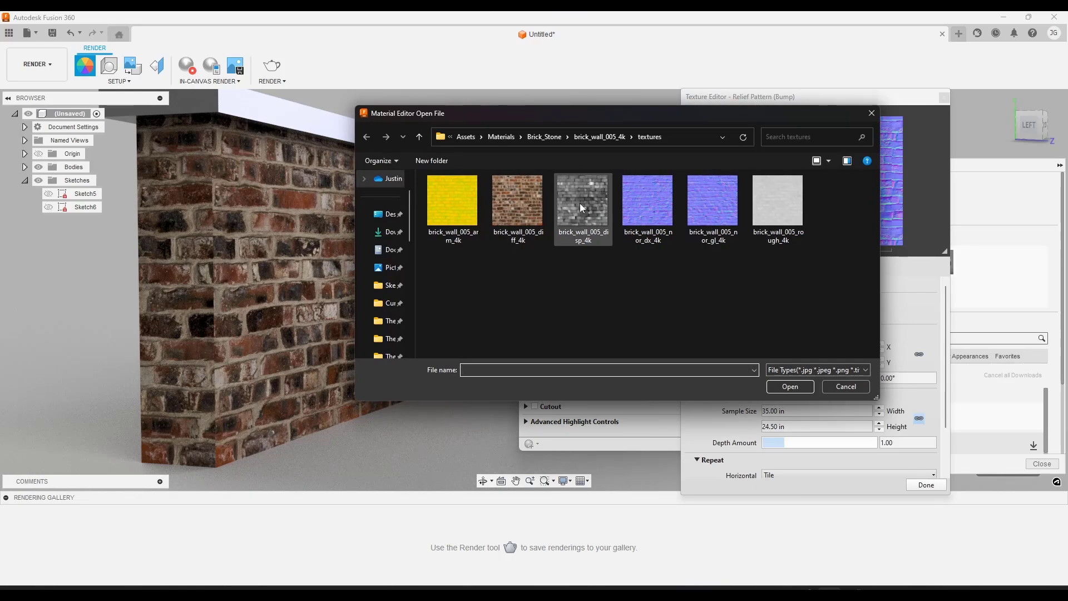
pyautogui.click(580, 205)
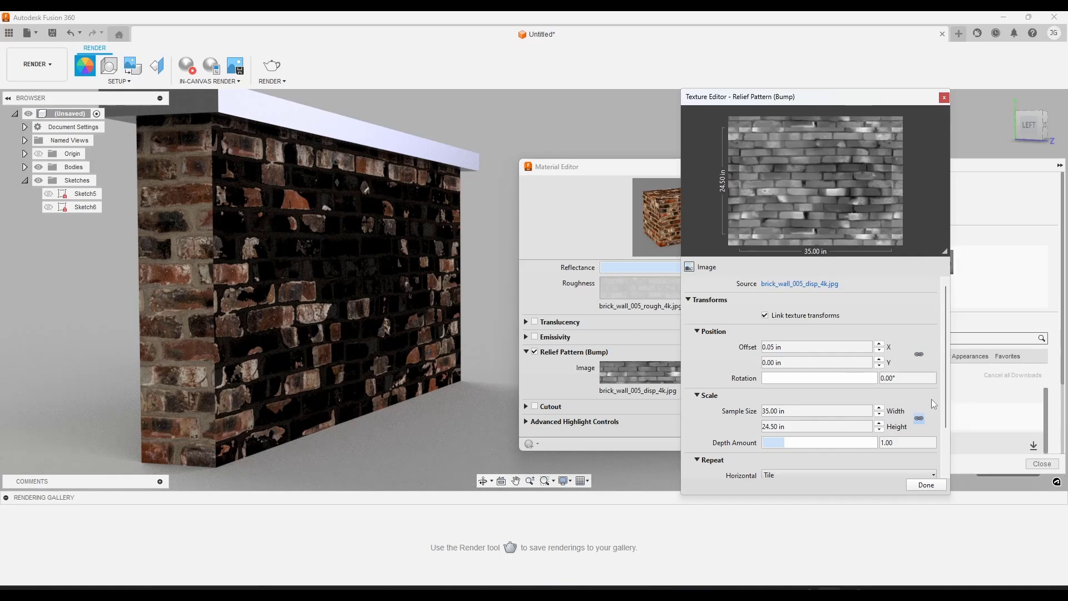
pyautogui.scroll(-3, 931, 399)
pyautogui.click(796, 469)
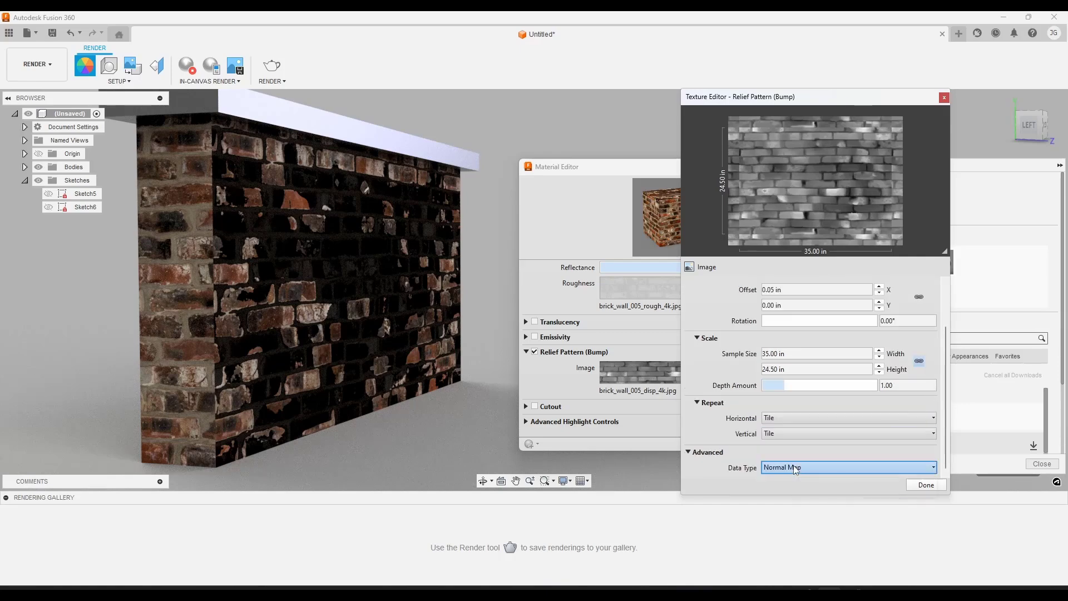
pyautogui.click(873, 481)
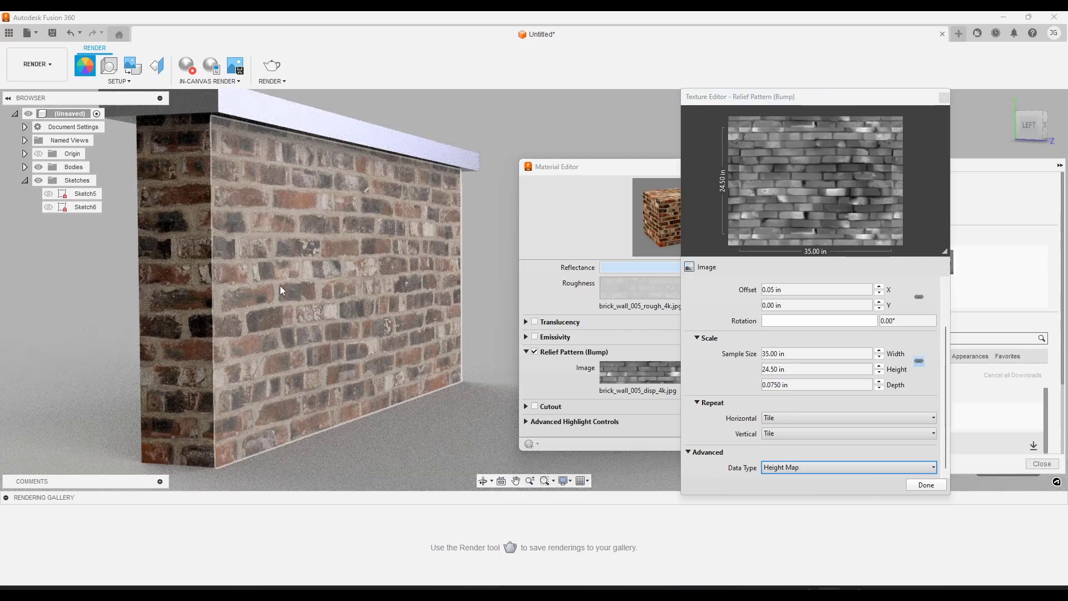
# Inspect the wall's brick relief and set the height map's depth to 0.075 in
pyautogui.scroll(4, 239, 279)
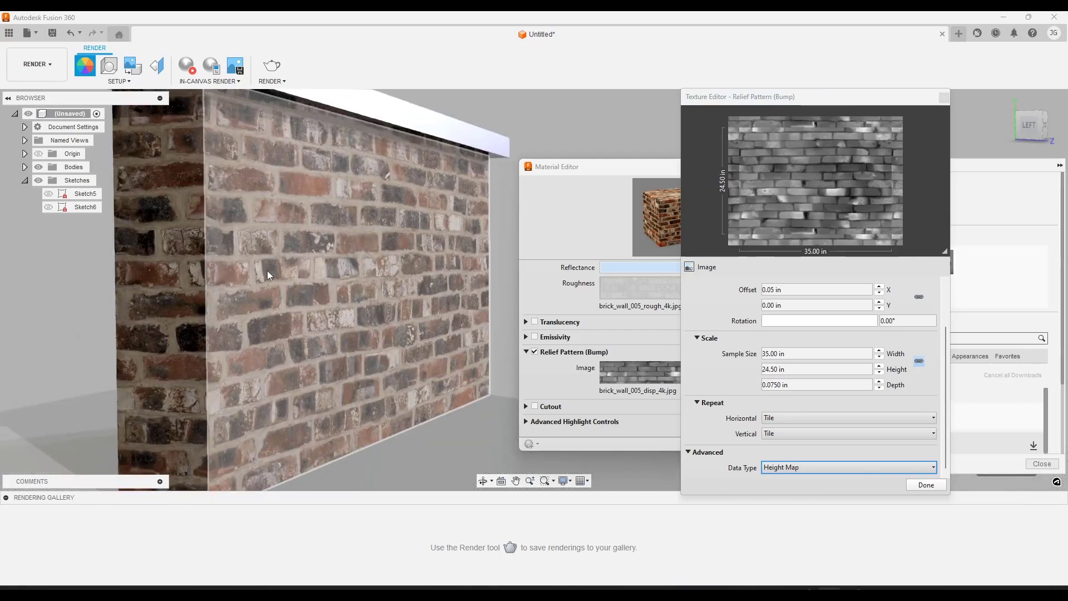
pyautogui.keyDown('shift'); pyautogui.moveTo(267, 270); pyautogui.dragTo(400, 235, button='middle'); pyautogui.keyUp('shift')
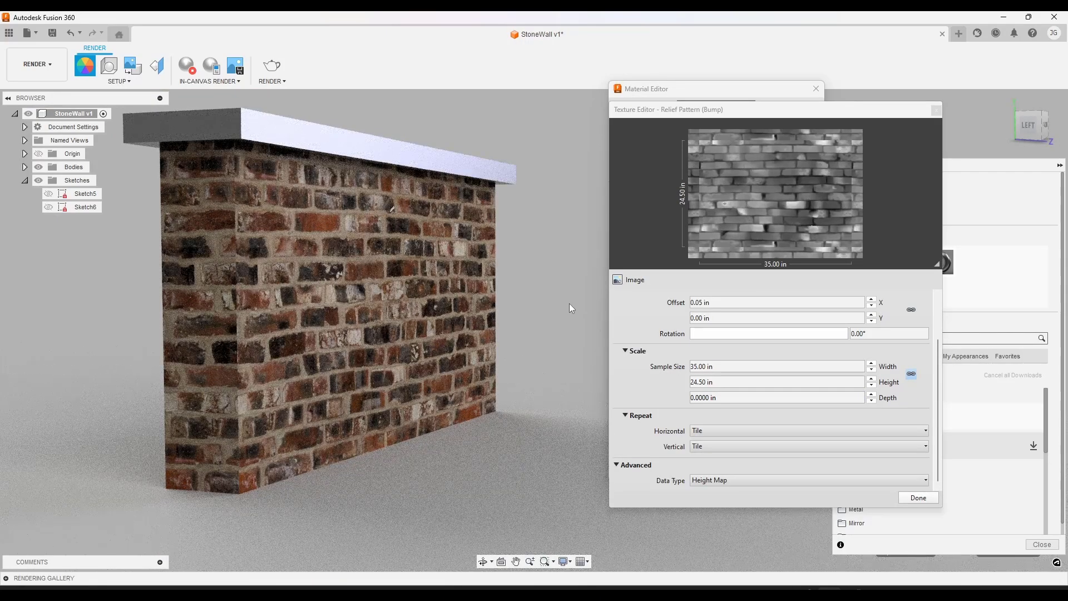
pyautogui.click(747, 399)
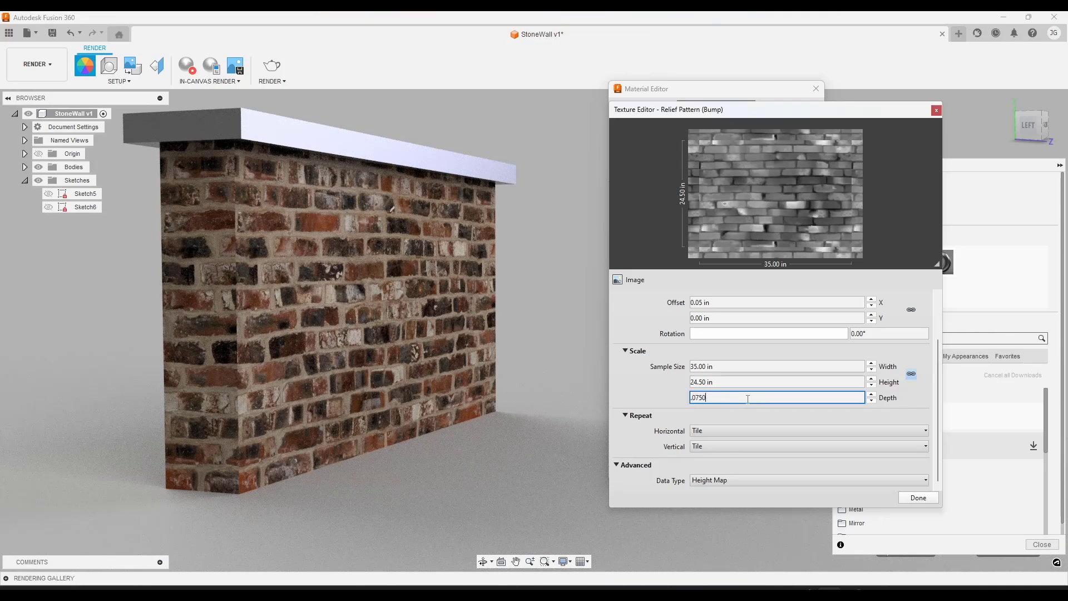
pyautogui.press('Return')
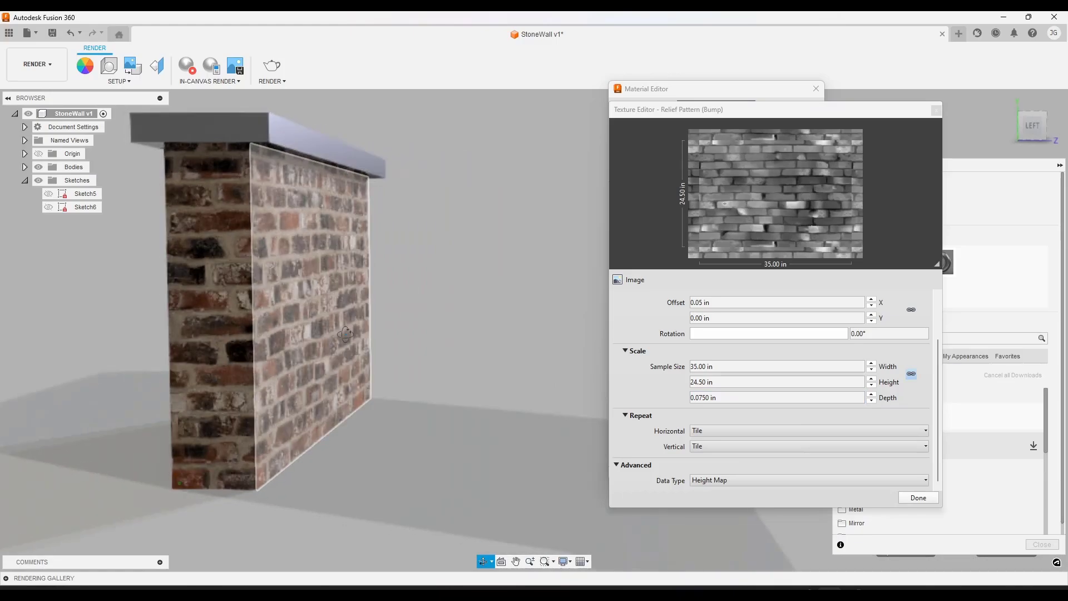
# Set the height map's depth to 5 in and examine the brick surface up close
pyautogui.doubleClick(743, 398)
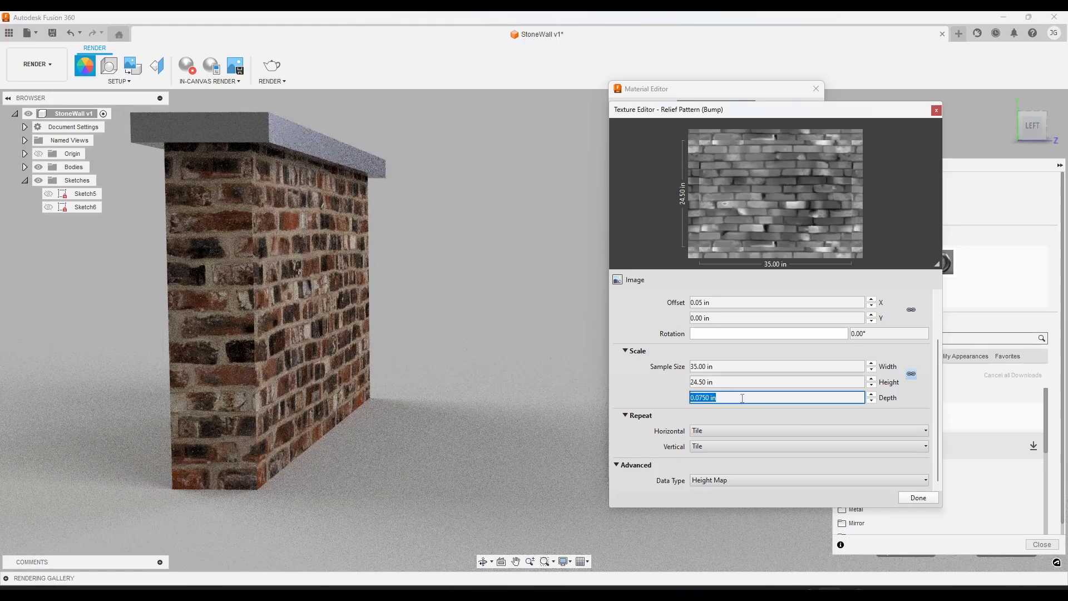
pyautogui.write('5')
pyautogui.press('Return')
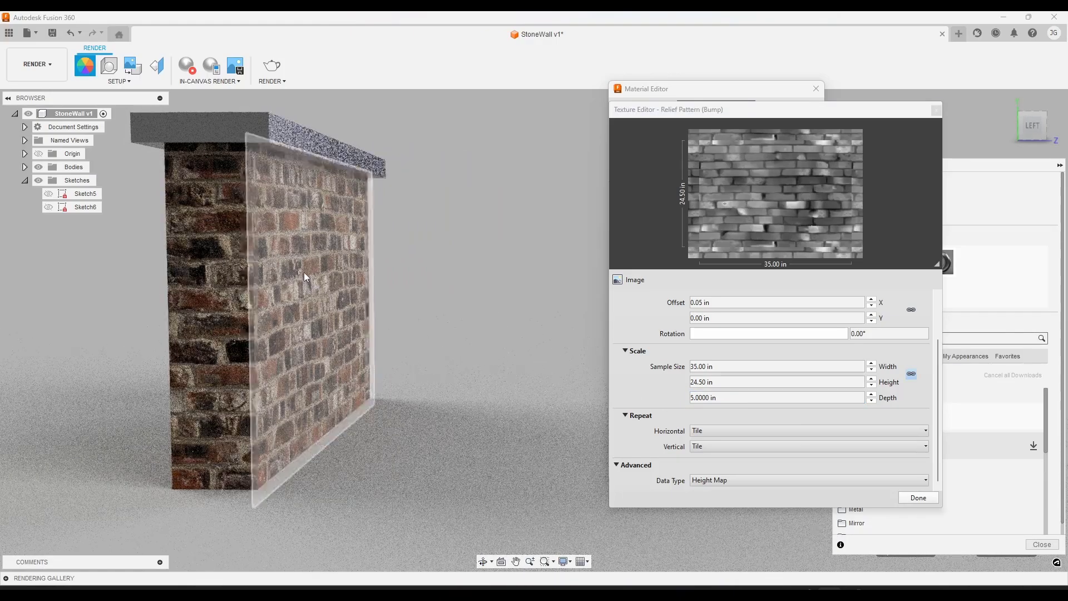
pyautogui.keyDown('shift'); pyautogui.moveTo(313, 278); pyautogui.dragTo(340, 282, button='middle'); pyautogui.keyUp('shift')
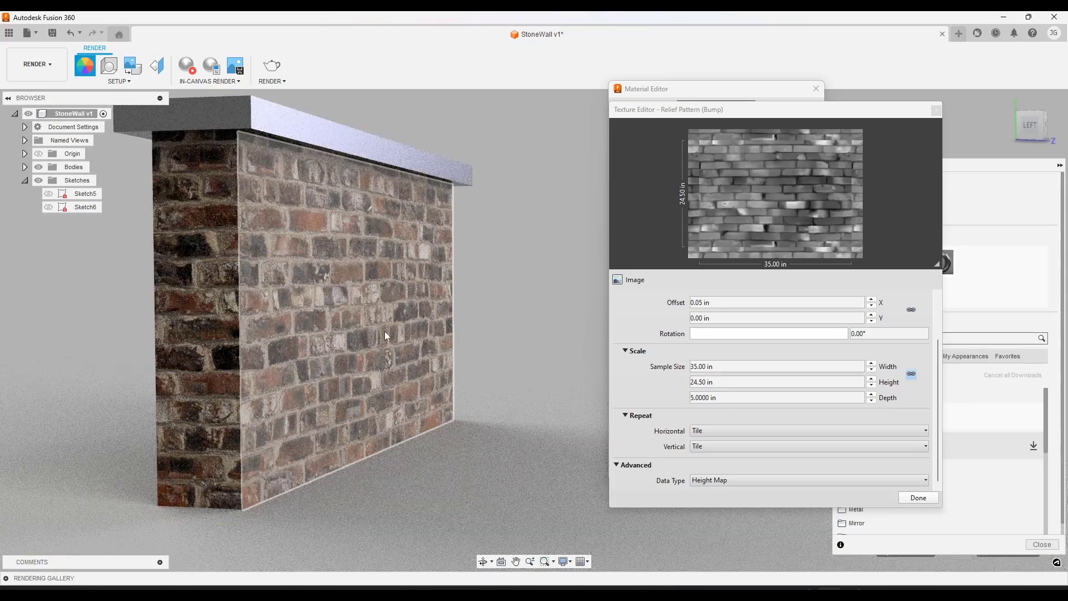
pyautogui.scroll(10, 309, 321)
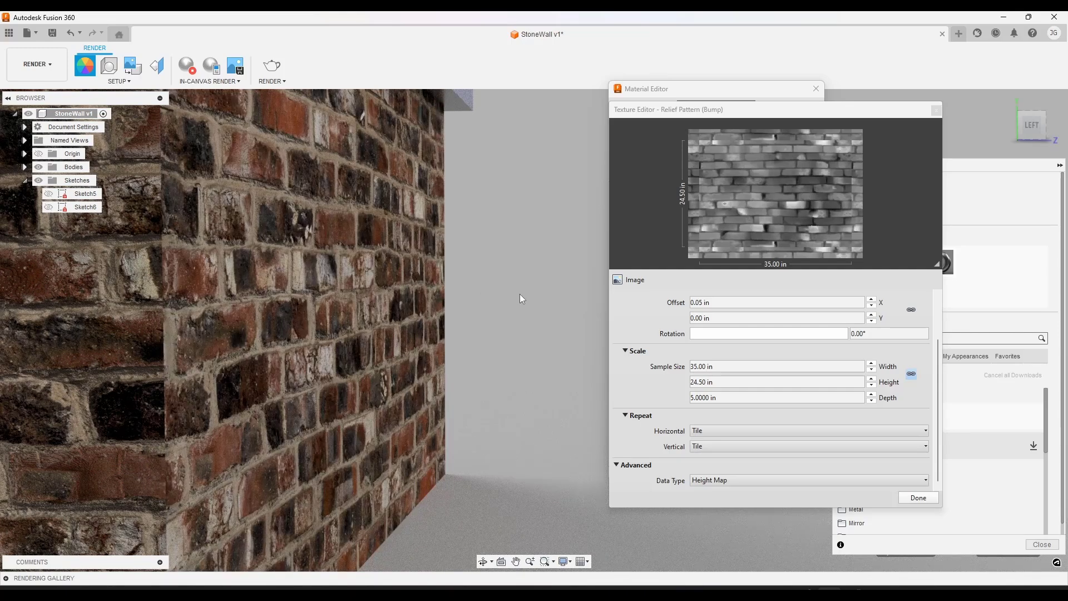
# Try height map depths of 0 in and 10 in for the relief pattern and compare the brick surface up close and from afar
pyautogui.click(734, 398)
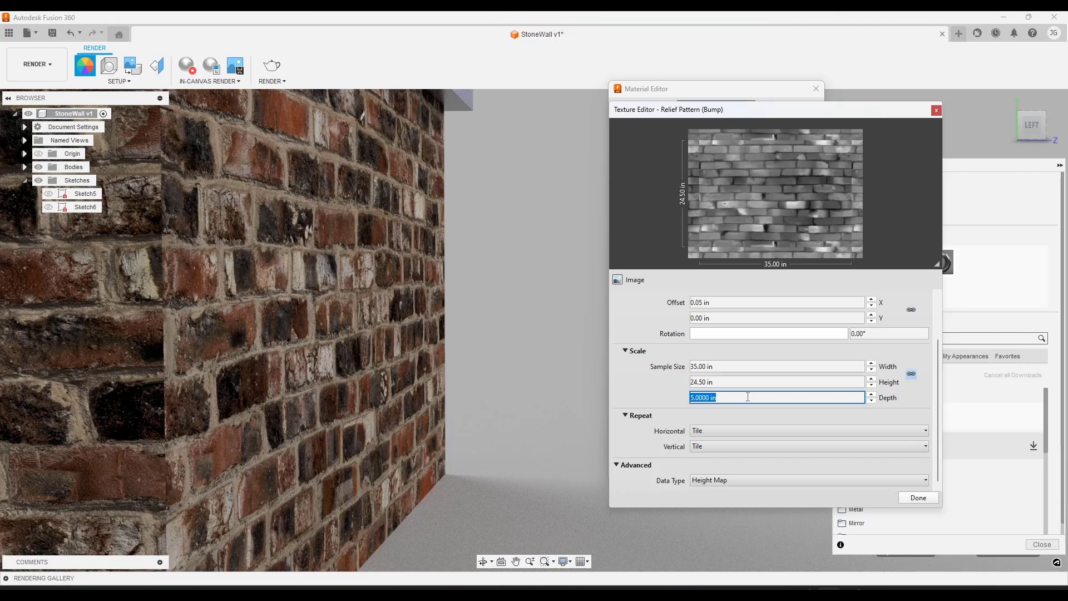
pyautogui.write('0')
pyautogui.press('Return')
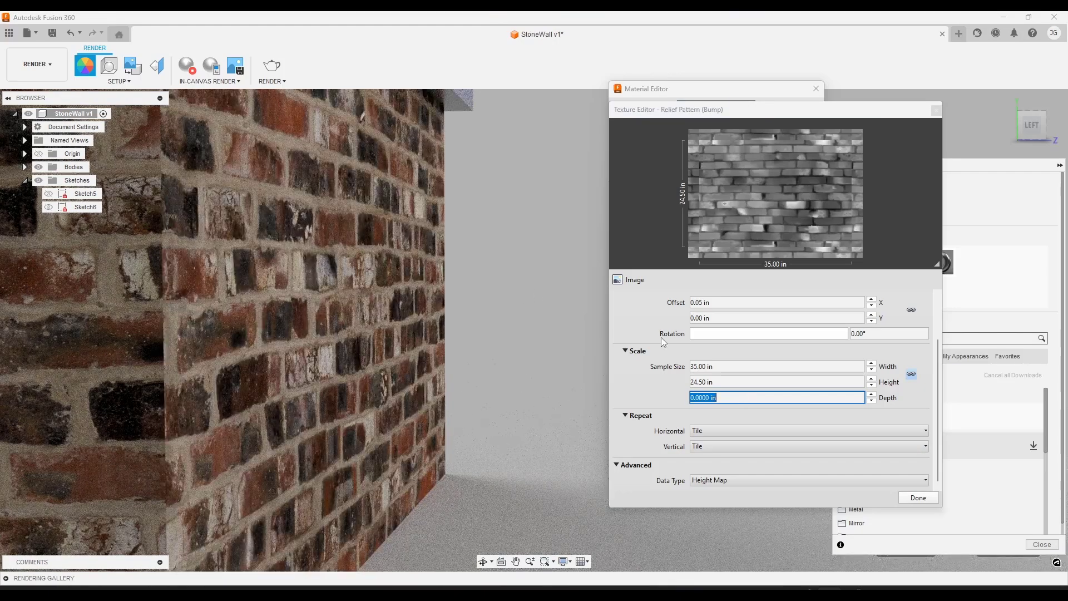
pyautogui.click(742, 396)
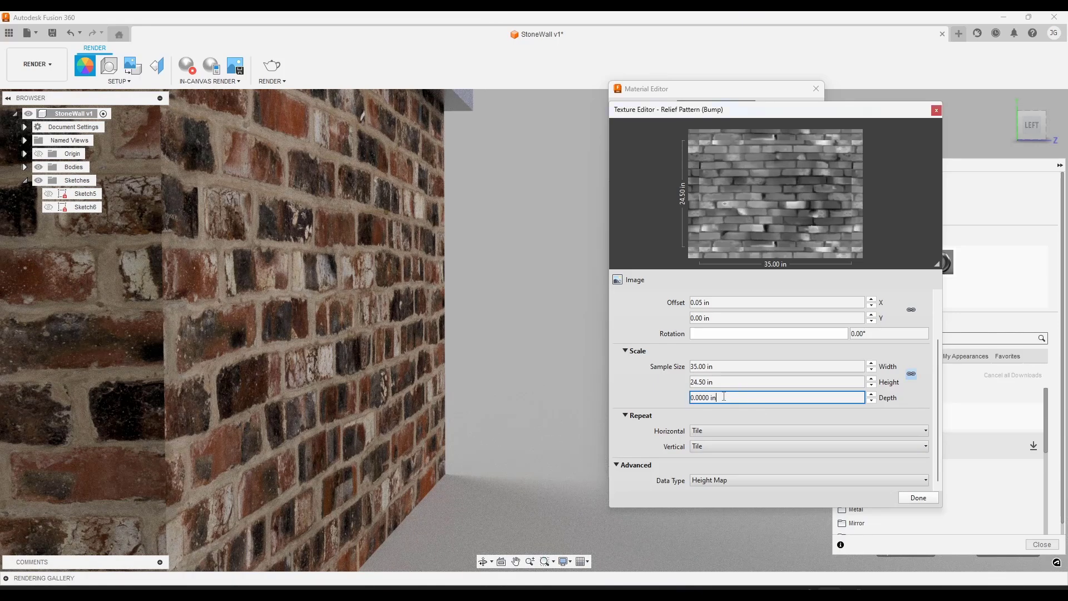
pyautogui.write('10')
pyautogui.press('Return')
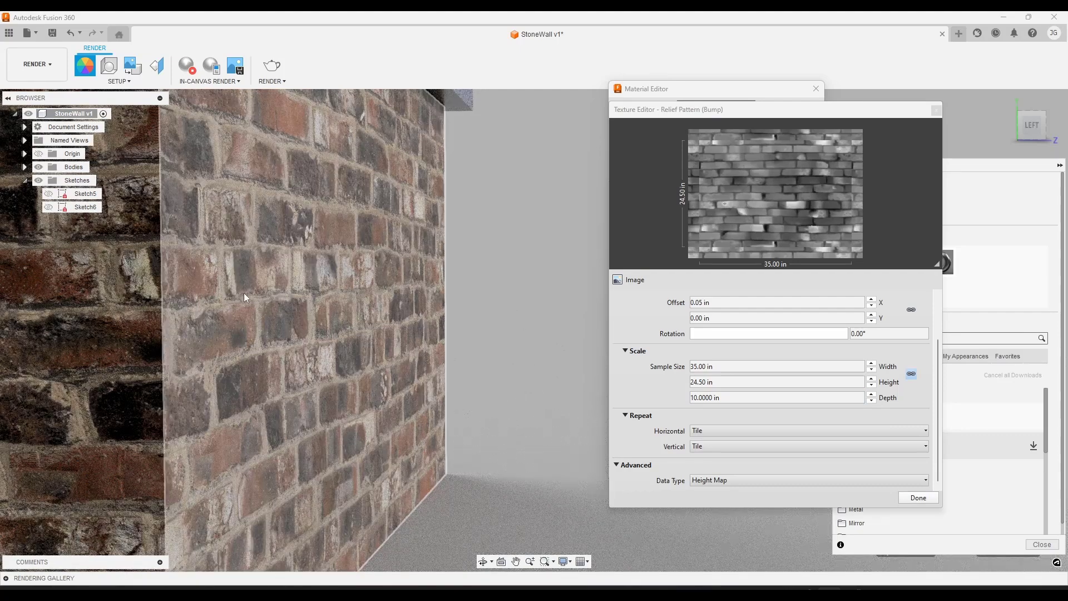
pyautogui.scroll(-10, 501, 302)
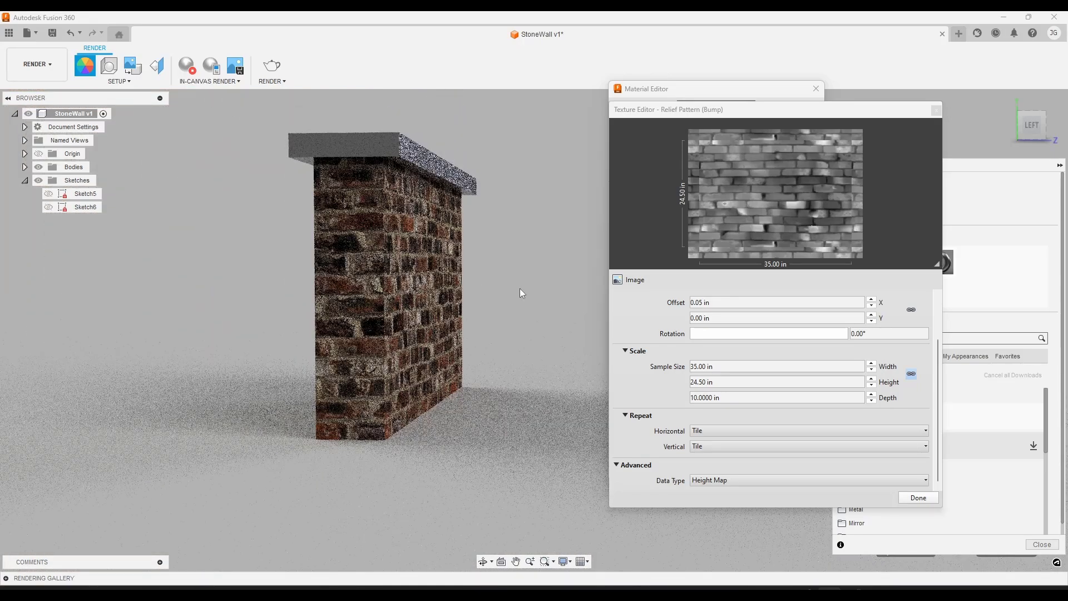
# Set the height map's depth to 5 in, check the wall's long face, and accept the relief texture
pyautogui.click(720, 383)
pyautogui.press('Tab')
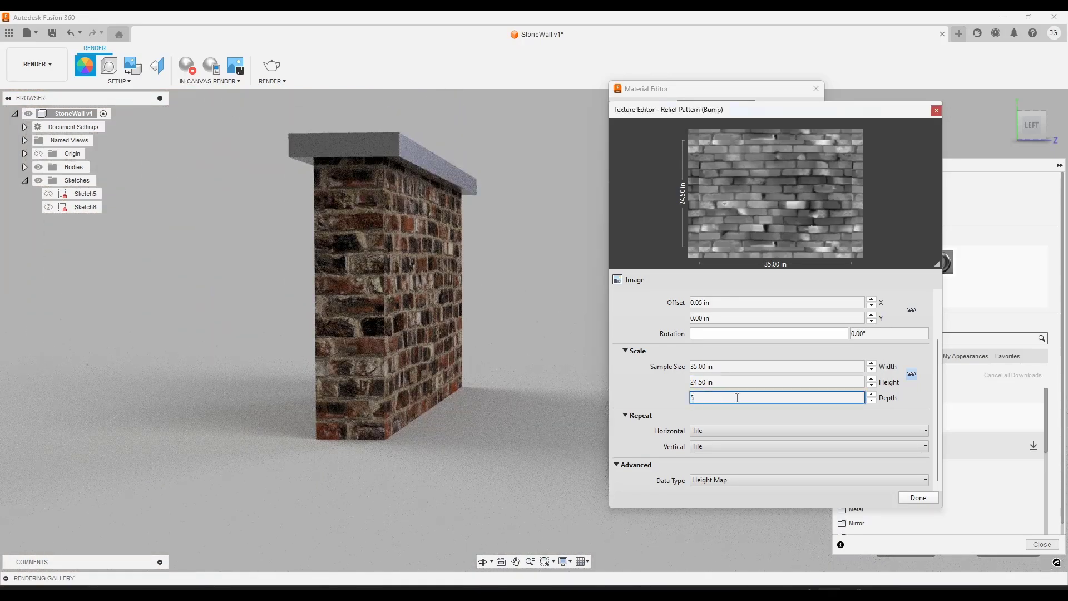
pyautogui.write('5')
pyautogui.press('Return')
pyautogui.keyDown('shift'); pyautogui.moveTo(489, 288); pyautogui.dragTo(378, 272, button='middle'); pyautogui.keyUp('shift')
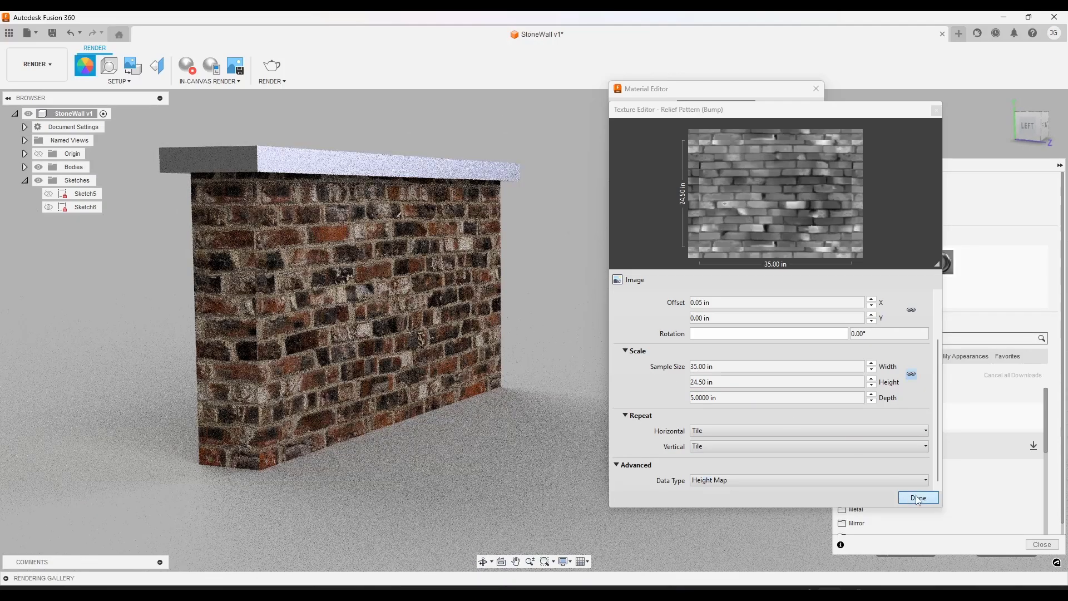
pyautogui.click(918, 498)
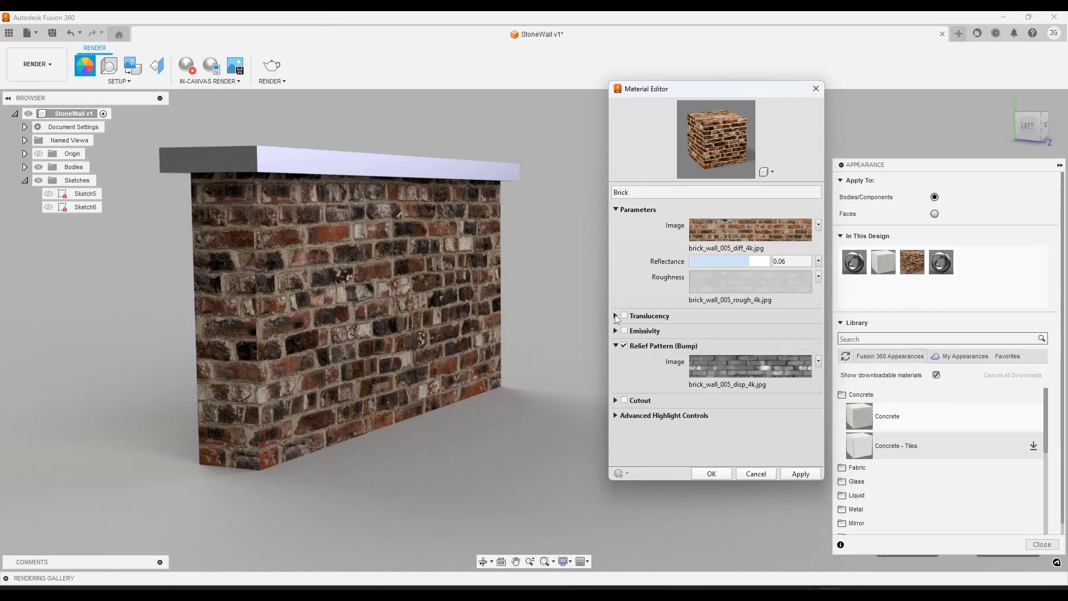
# Switch the Brick material's emissivity on and off again, inspect the wall, and accept the material edits
pyautogui.click(624, 331)
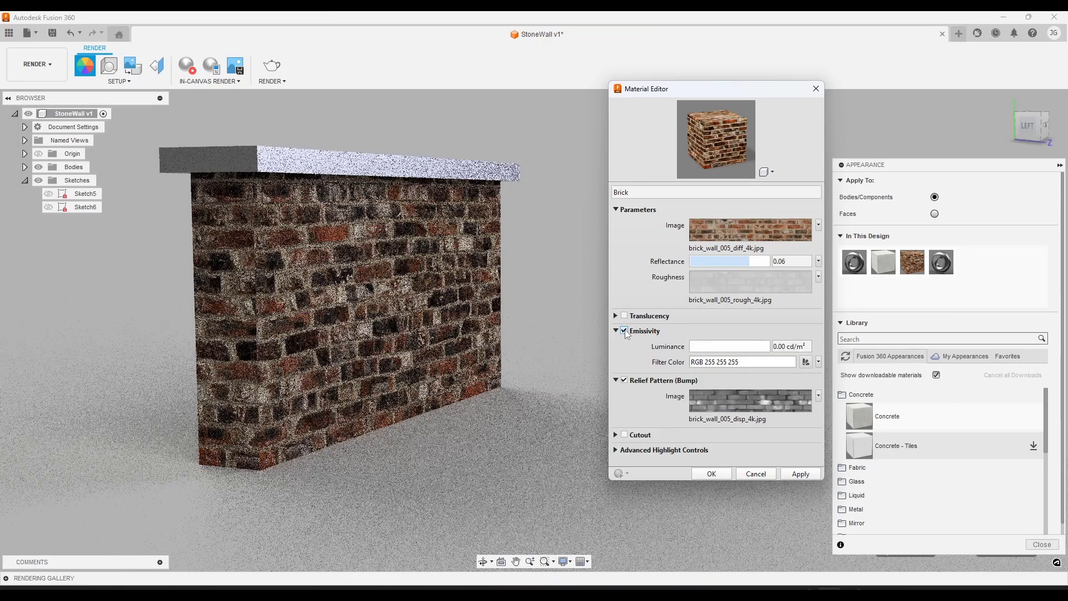
pyautogui.click(624, 331)
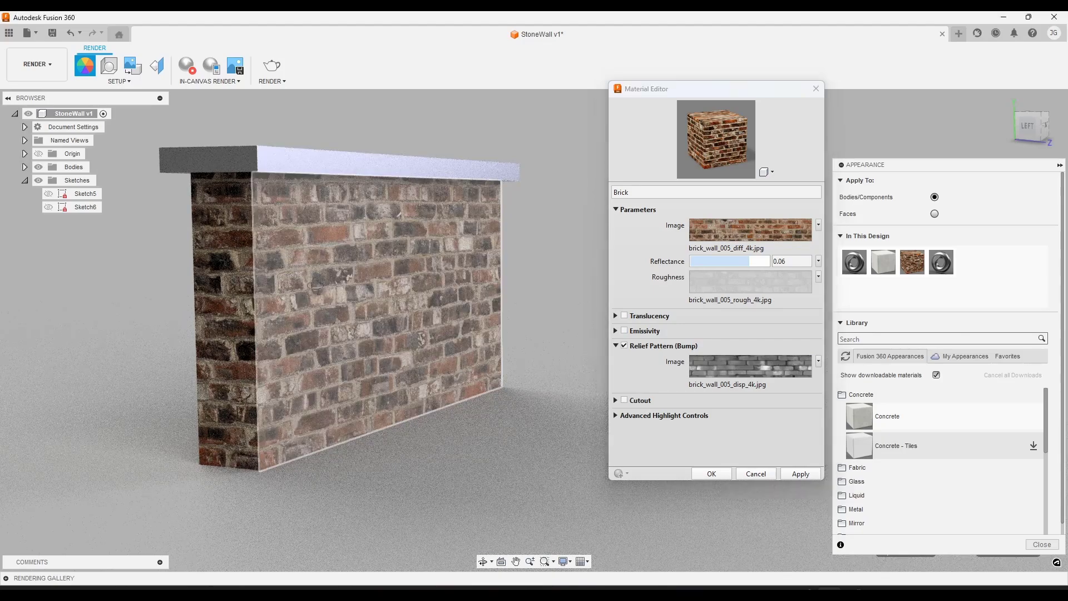
pyautogui.keyDown('shift'); pyautogui.moveTo(329, 292); pyautogui.dragTo(362, 303, button='middle'); pyautogui.keyUp('shift')
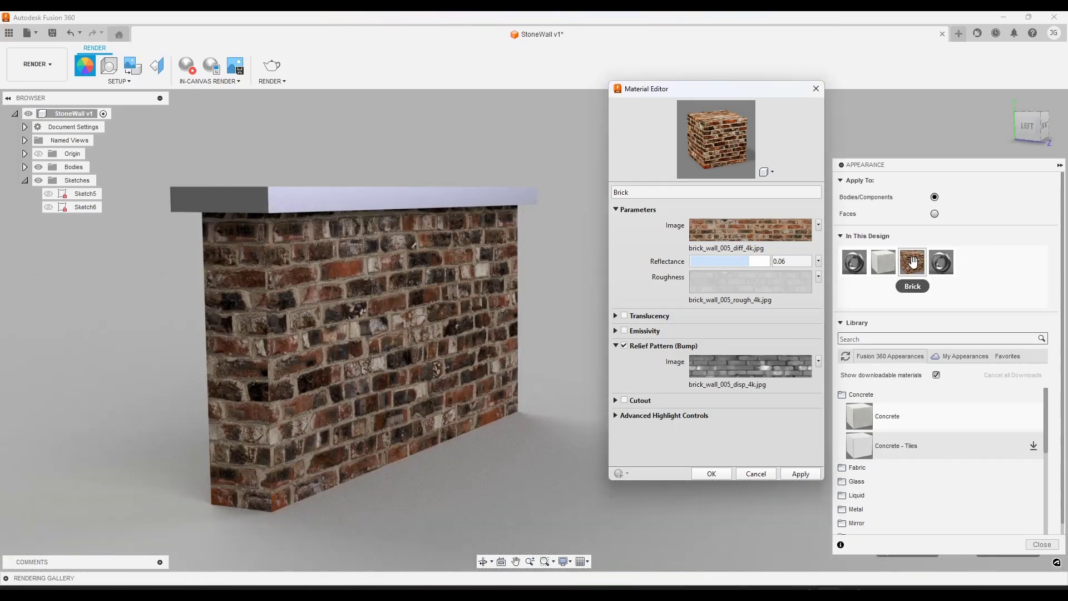
pyautogui.click(711, 474)
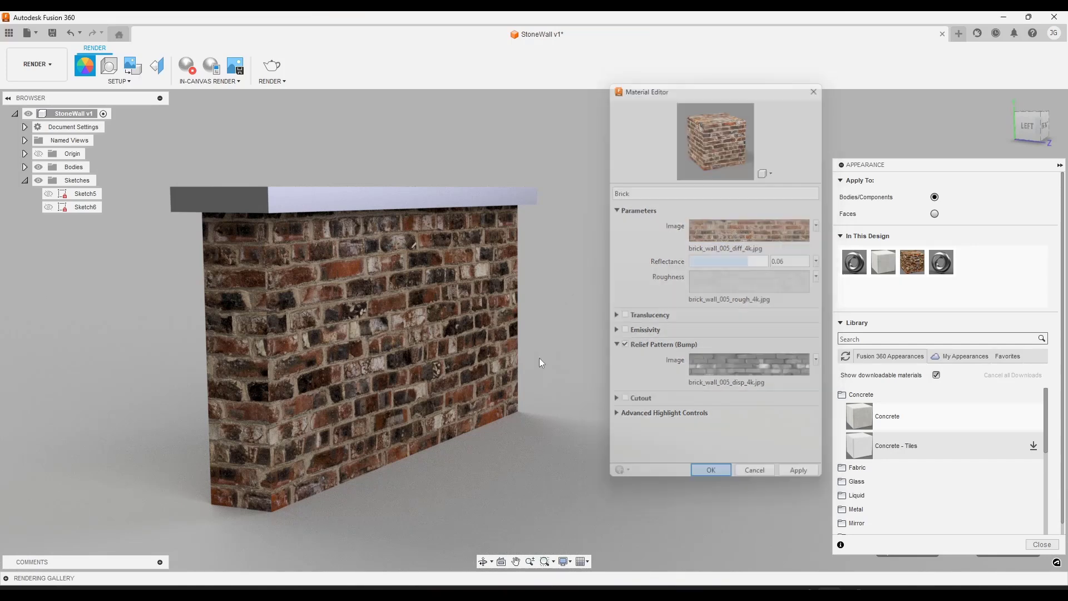
# Show the My Appearances library, look over the options of the design's Brick appearance, and inspect the wall from a higher angle
pyautogui.click(950, 356)
pyautogui.rightClick(917, 271)
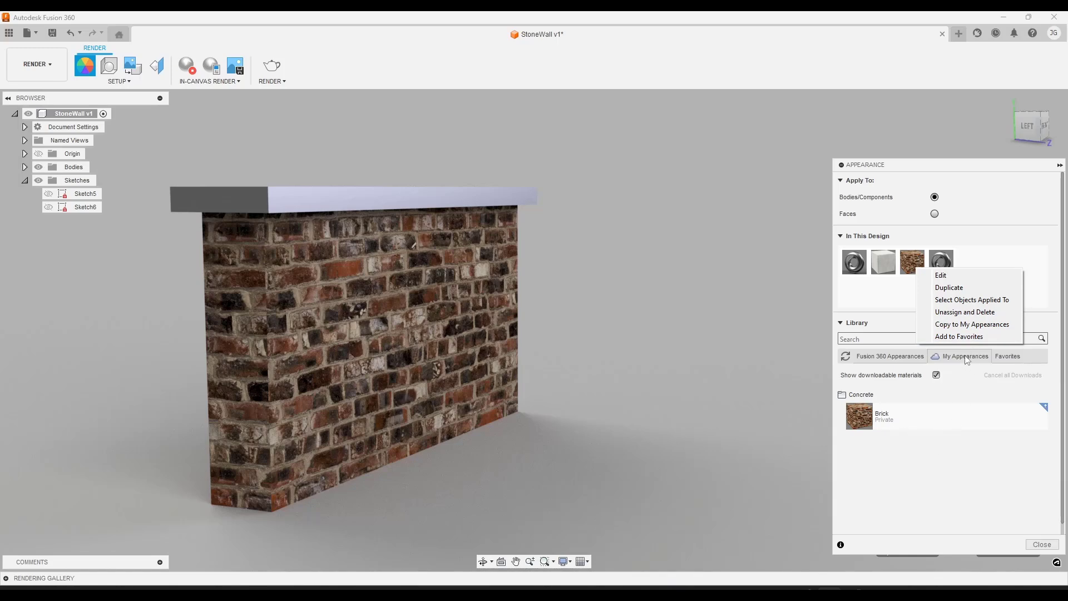
pyautogui.click(906, 471)
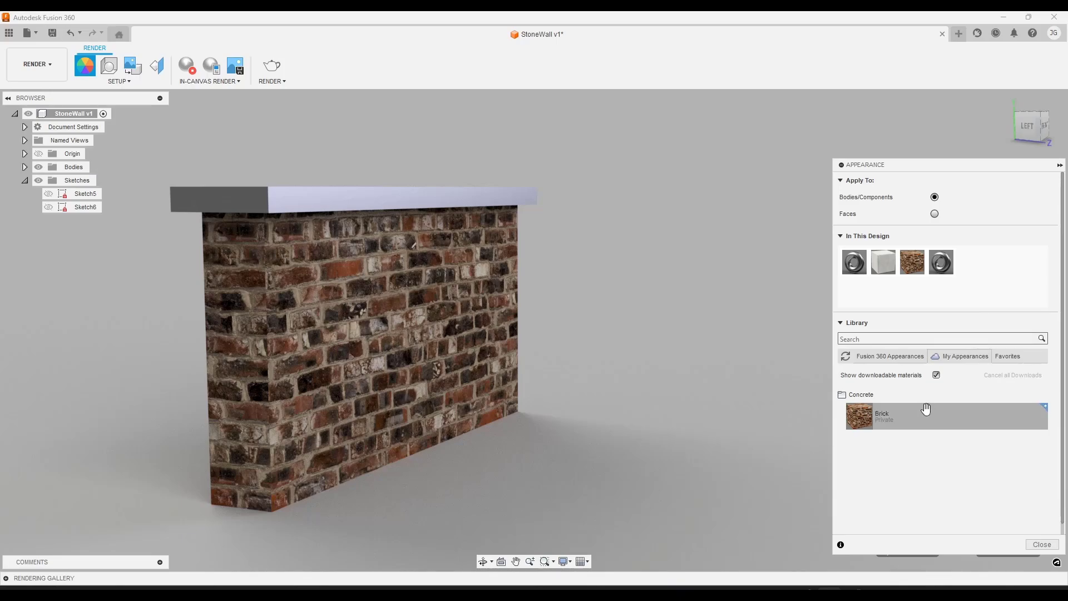
pyautogui.moveTo(880, 443); pyautogui.dragTo(526, 358)
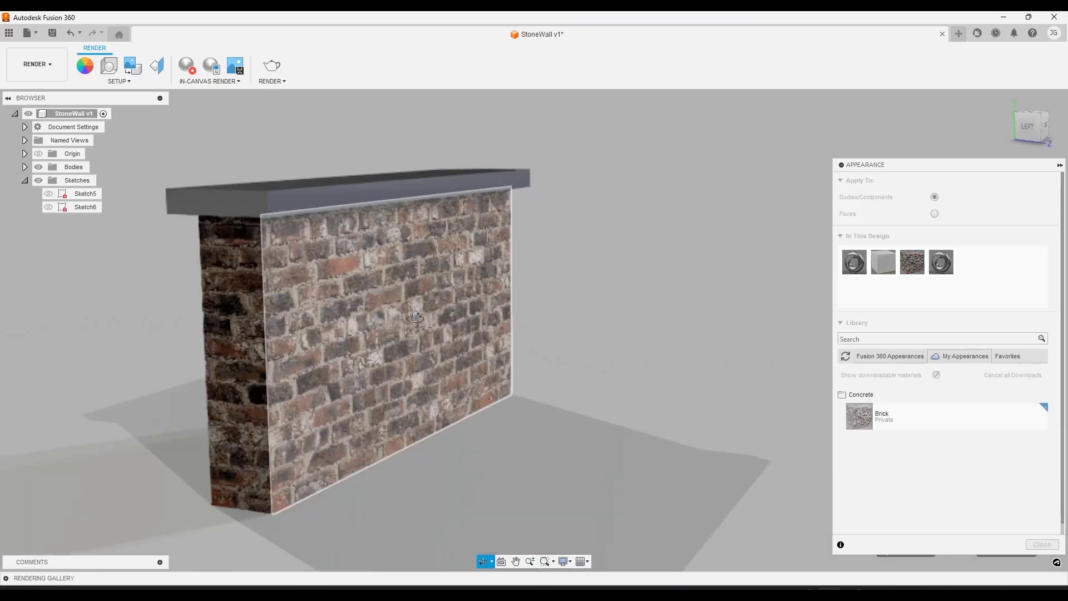
pyautogui.moveTo(409, 330); pyautogui.dragTo(409, 331)
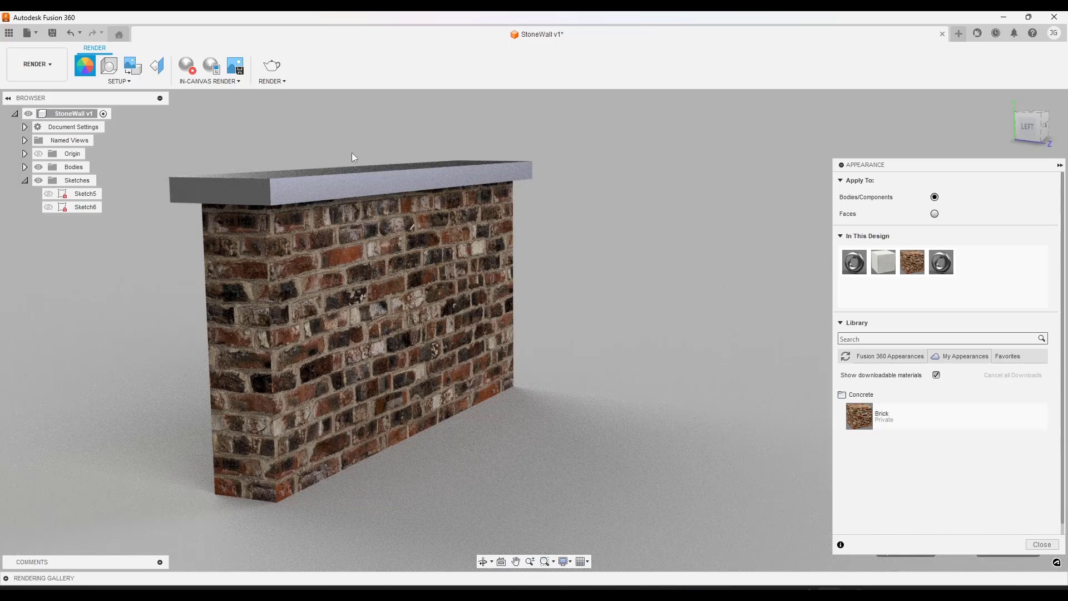
# Start a new design and sketch a circle about 2.8 in in diameter centred on the origin of the ground plane
pyautogui.click(39, 64)
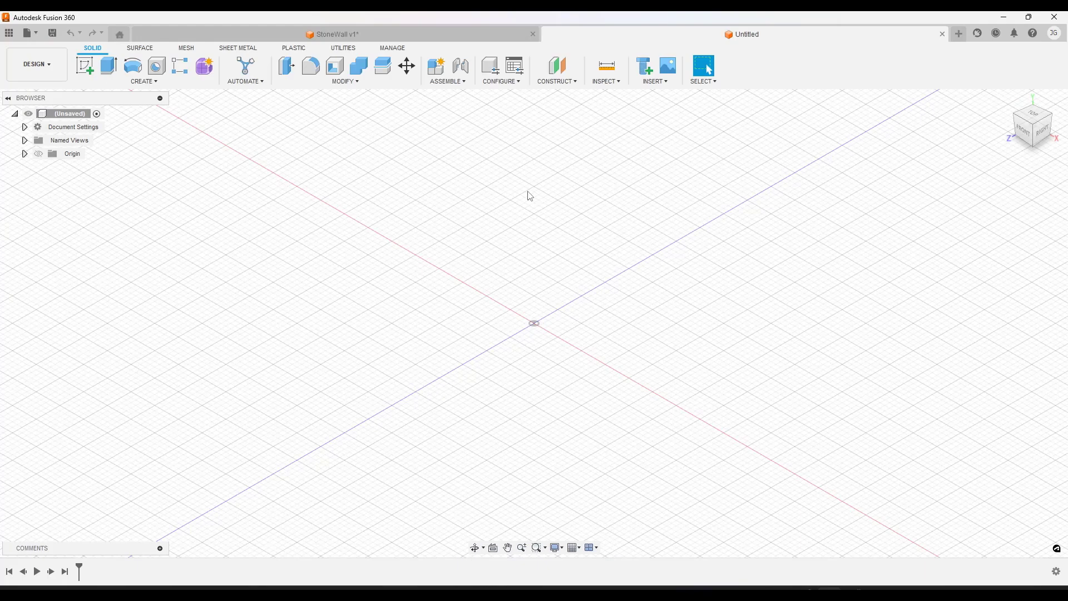
pyautogui.press('c')
pyautogui.click(535, 334)
pyautogui.click(534, 324)
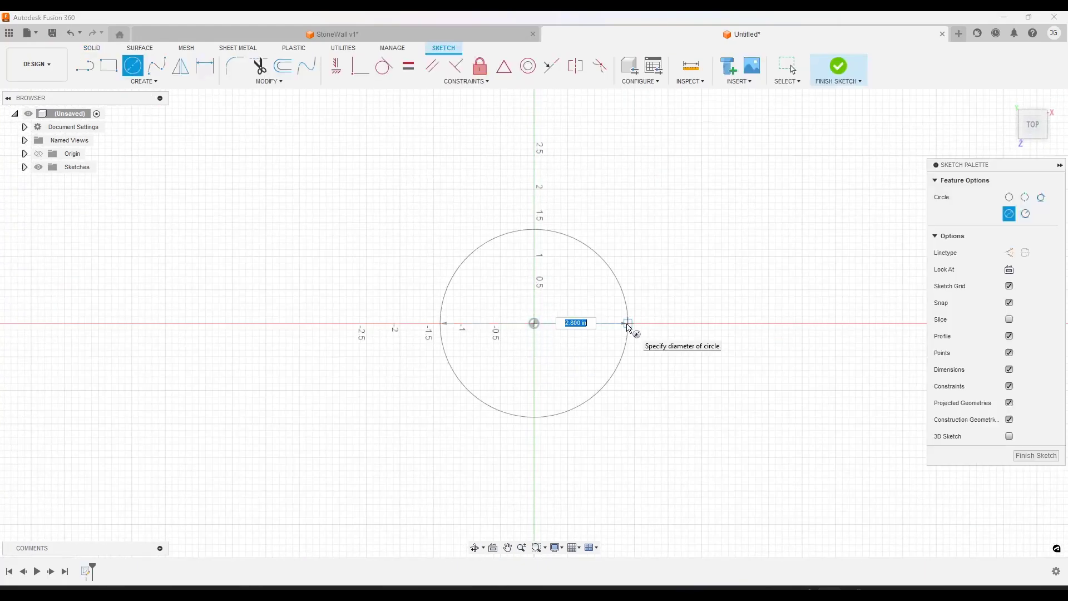
pyautogui.click(629, 326)
pyautogui.click(1035, 456)
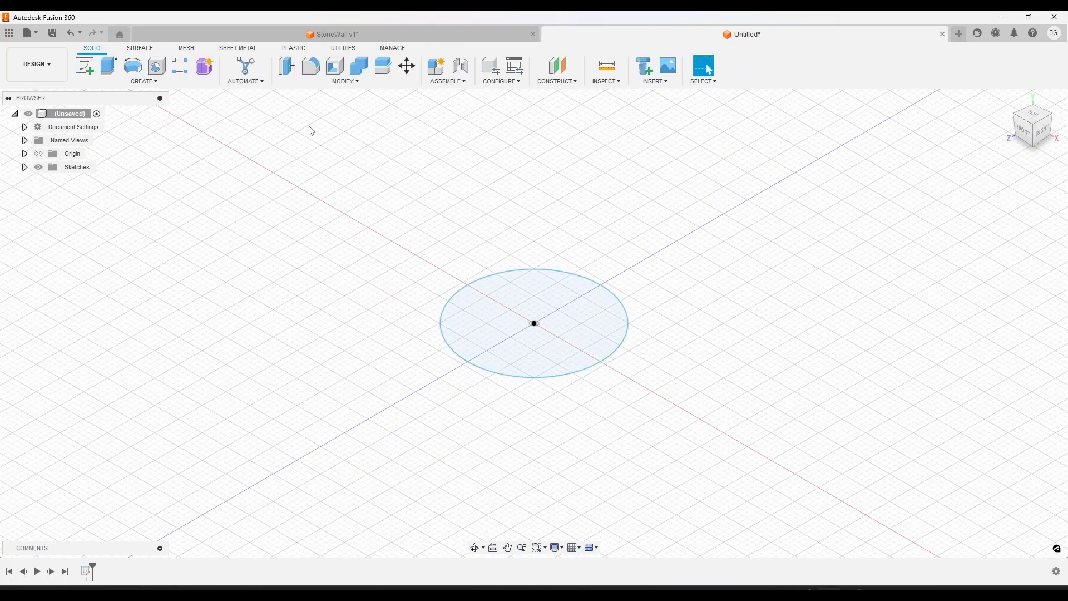
# Extrude the circle upward about 2.3 in as a new body
pyautogui.click(109, 66)
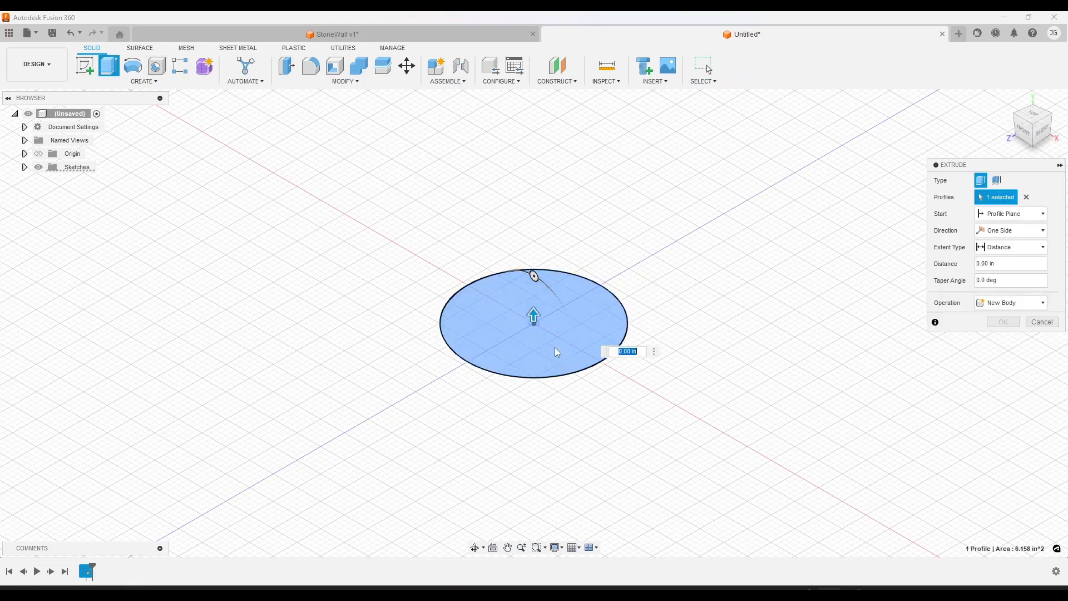
pyautogui.moveTo(533, 275); pyautogui.dragTo(534, 165)
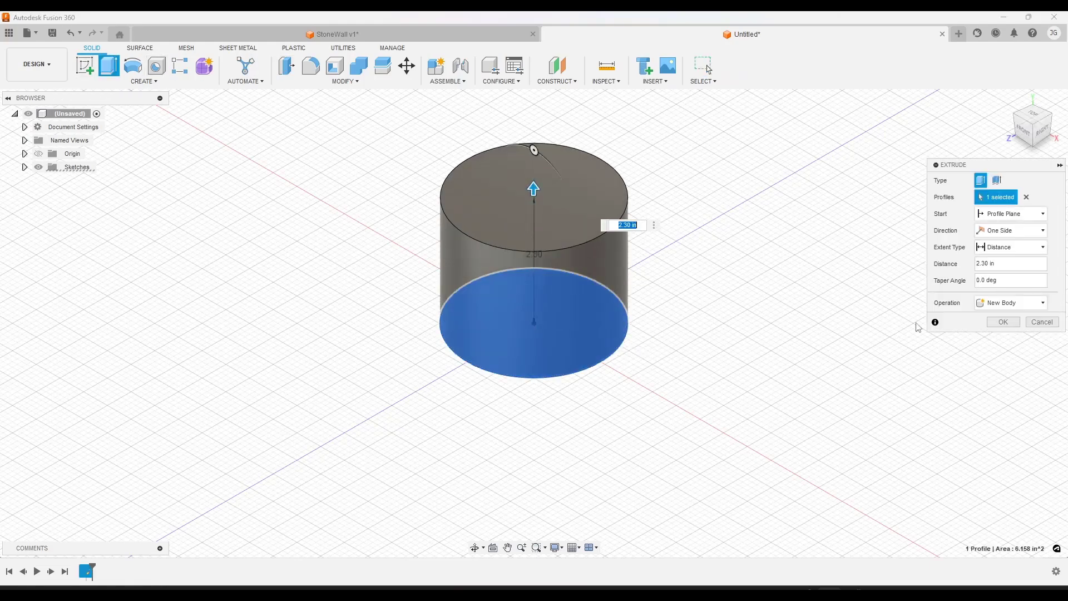
pyautogui.click(1003, 322)
# Apply the saved Brick appearance from My Appearances to the cylinder body
pyautogui.rightClick(611, 282)
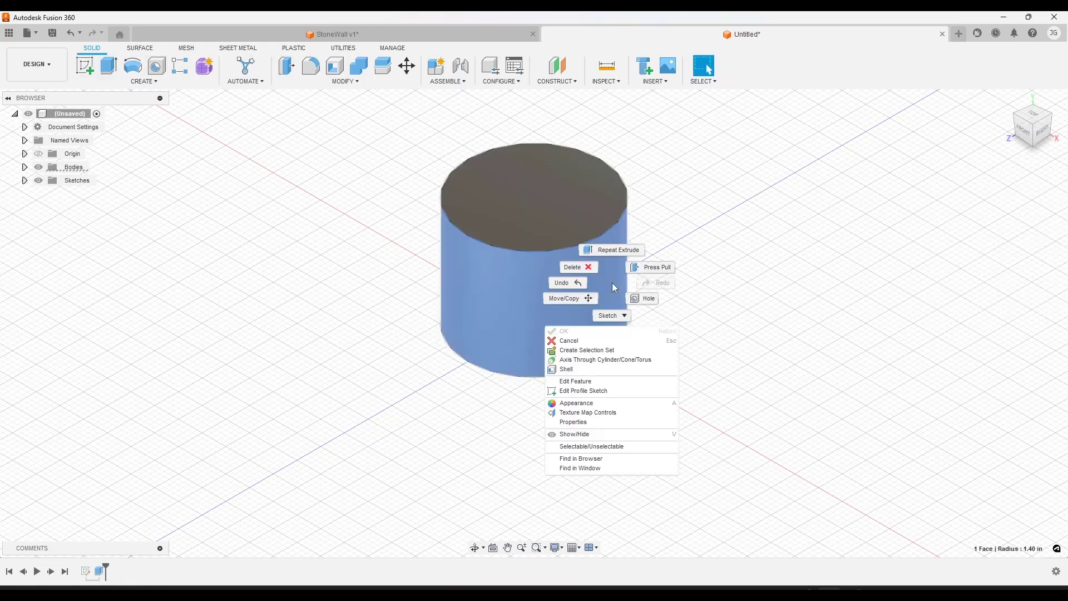
pyautogui.click(591, 403)
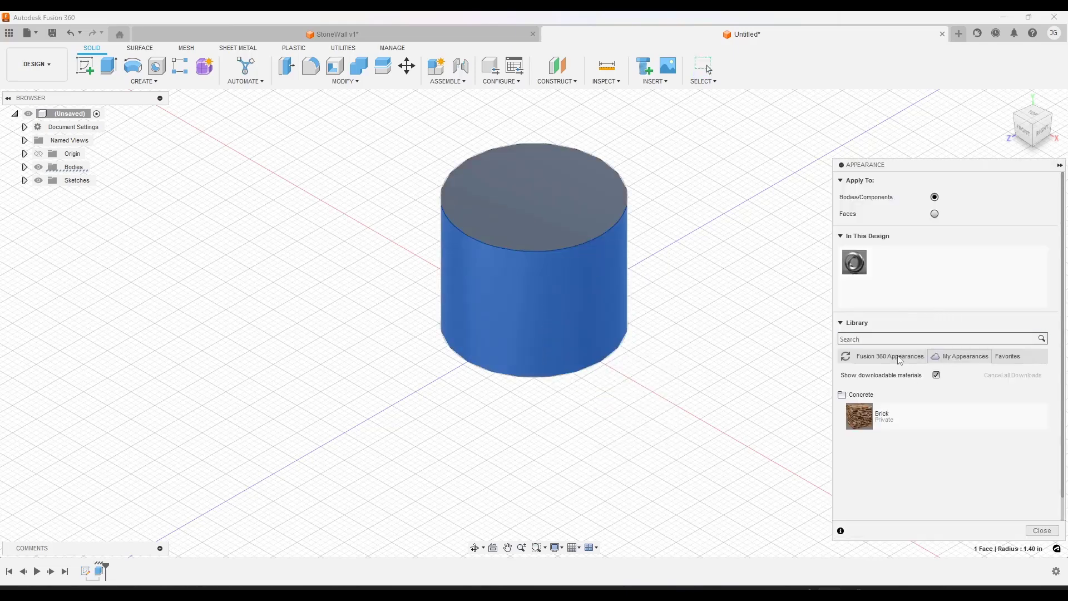
pyautogui.click(899, 360)
pyautogui.click(965, 356)
pyautogui.moveTo(859, 416); pyautogui.dragTo(620, 306)
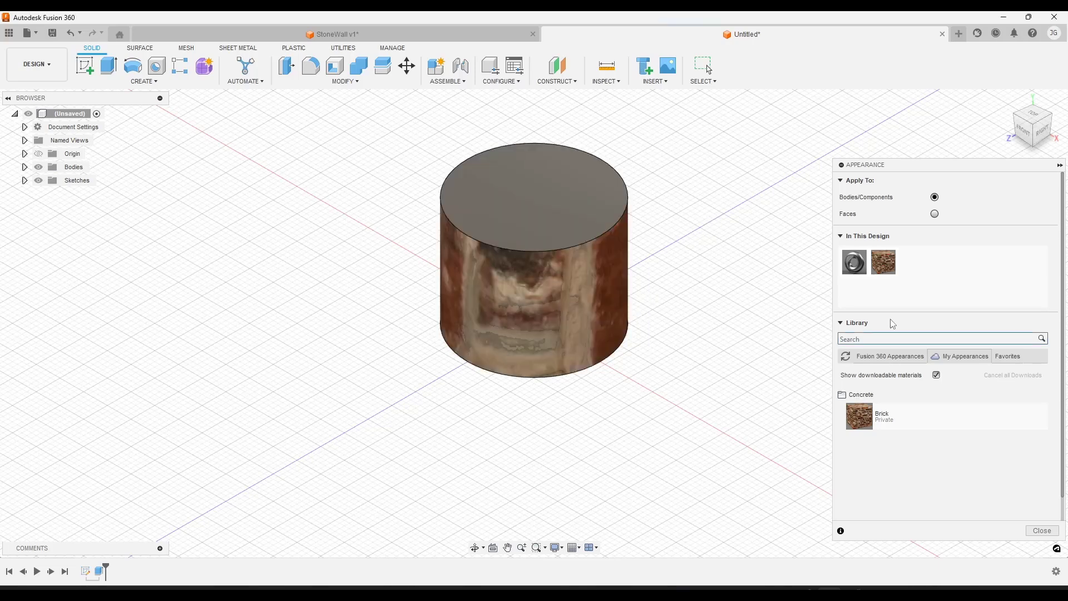
# Reduce the Brick appearance's scale so several brick courses fit on the cylinder, and return to the StoneWall design
pyautogui.rightClick(883, 262)
pyautogui.click(905, 277)
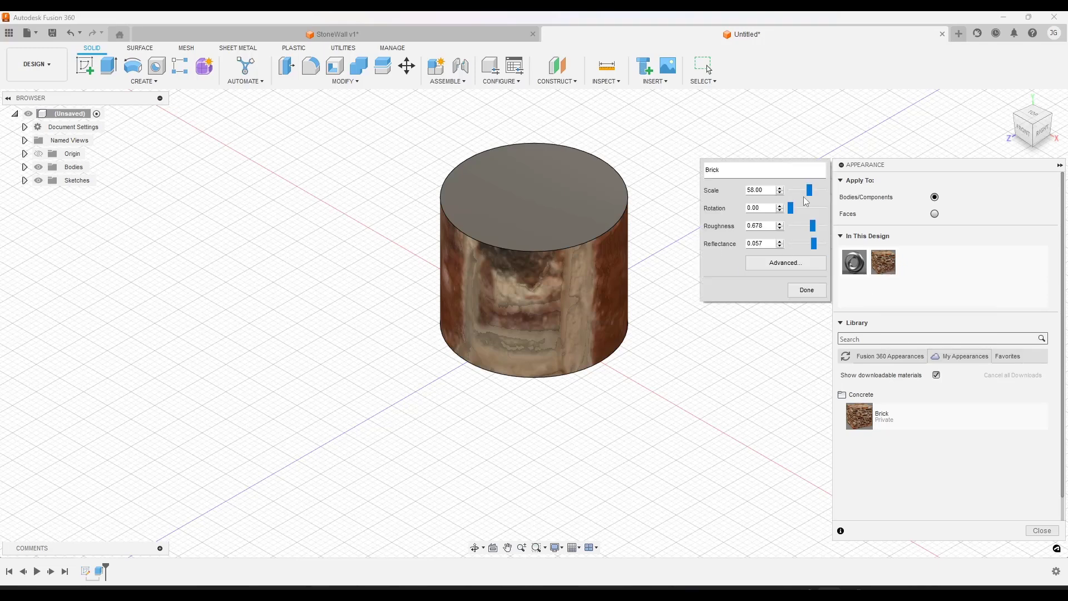
pyautogui.moveTo(810, 190)
pyautogui.mouseDown()
pyautogui.moveTo(797, 191)
pyautogui.moveTo(799, 211)
pyautogui.moveTo(806, 191)
pyautogui.mouseUp()
pyautogui.click(807, 289)
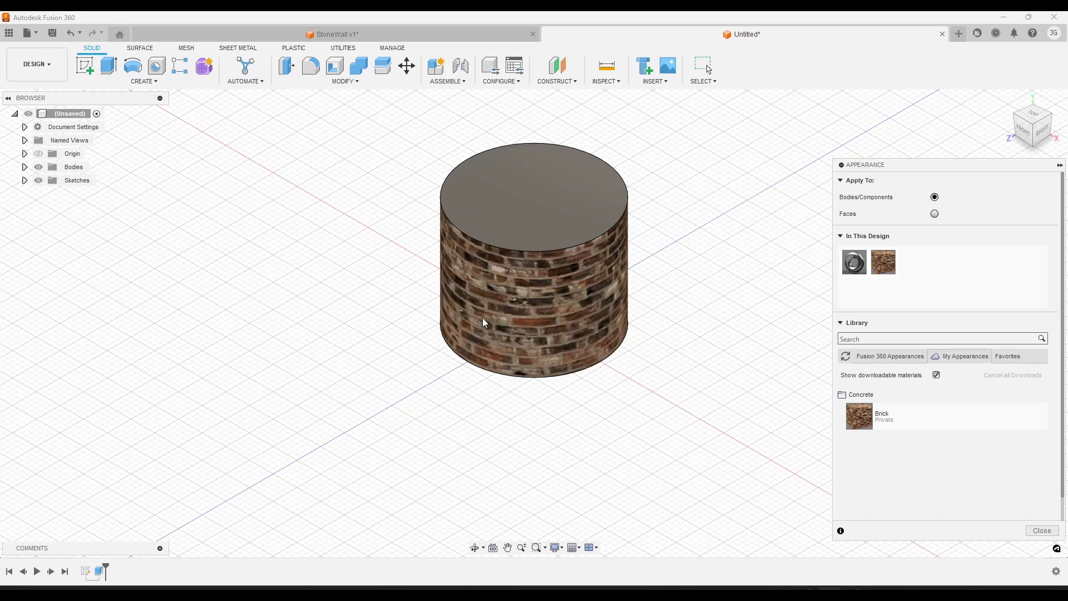
pyautogui.scroll(3, 566, 240)
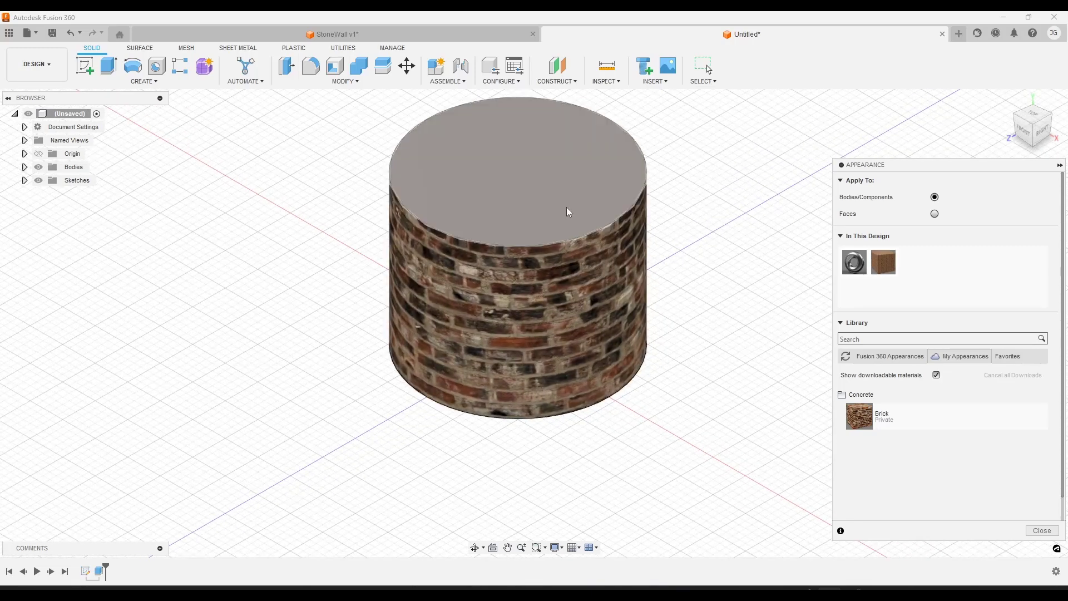
pyautogui.click(341, 37)
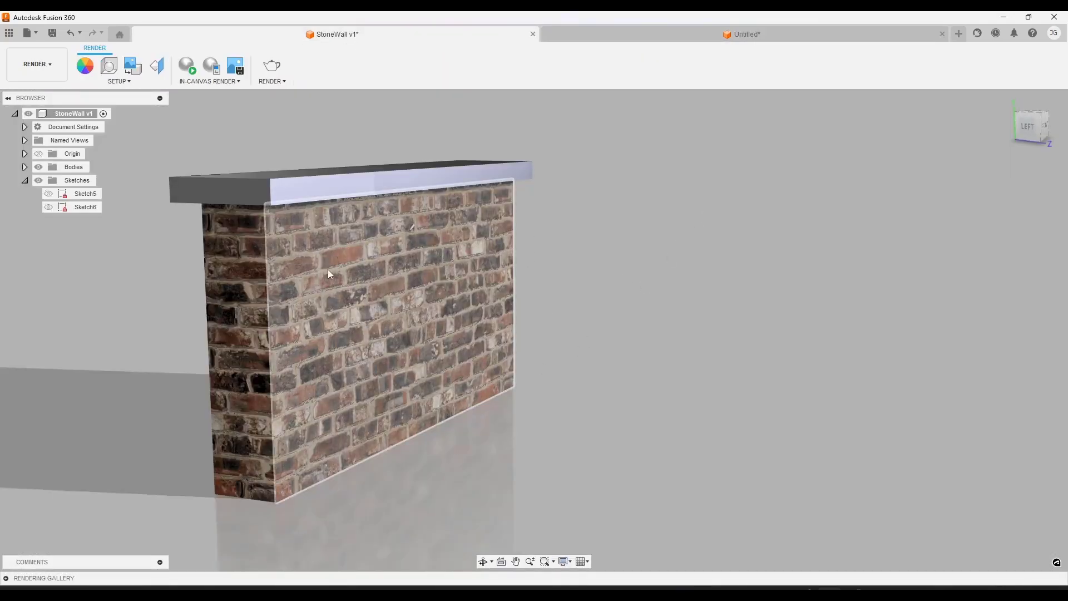